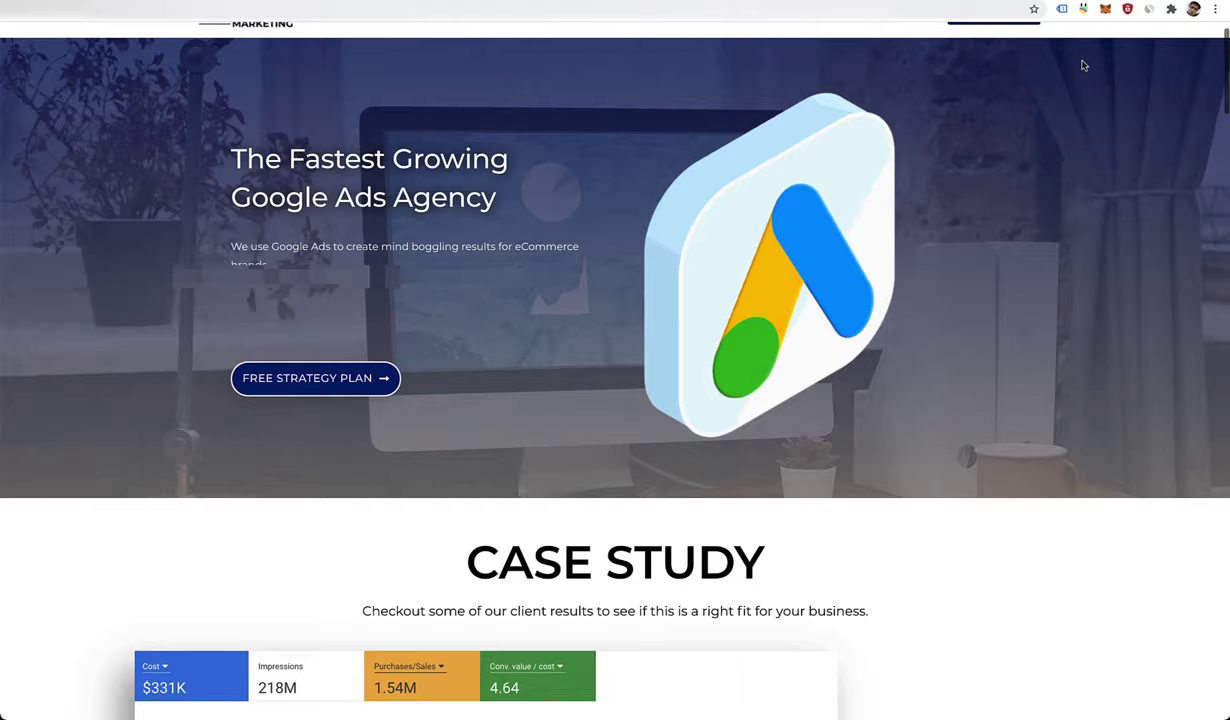
# Scroll the agency homepage past the case study, client logos and features to Meet Our Founder
pyautogui.scroll(-2, 1082, 65)
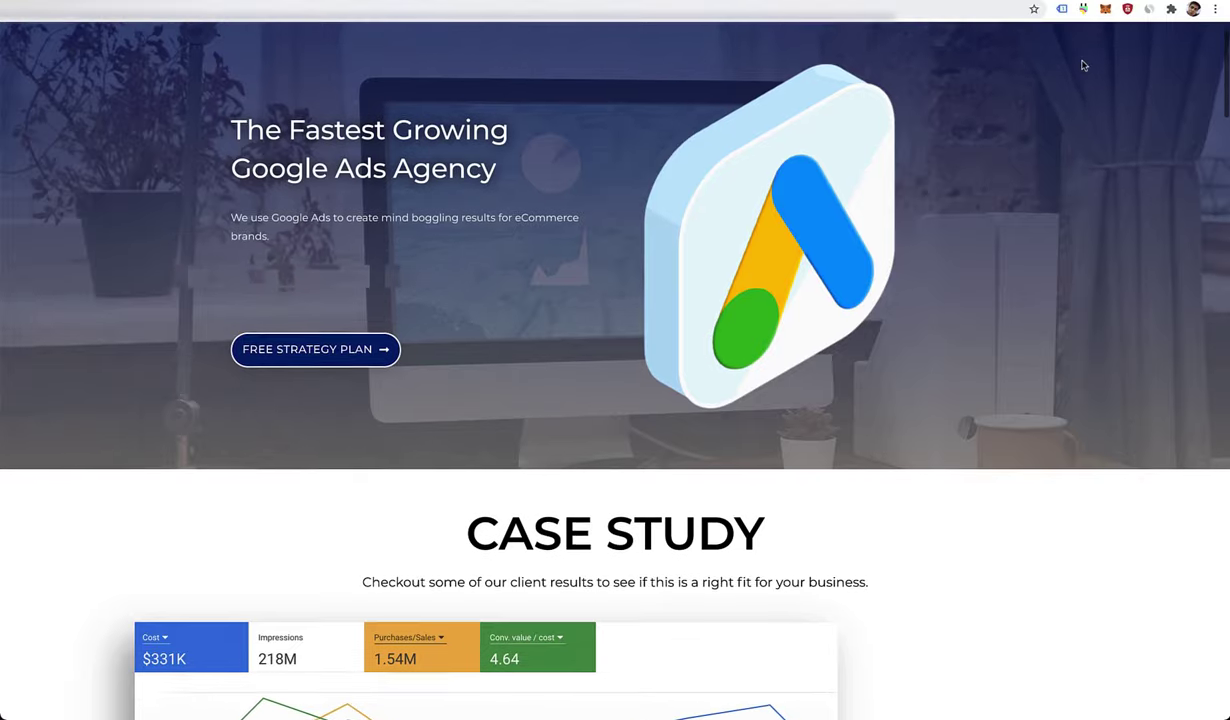
pyautogui.scroll(-5, 1082, 65)
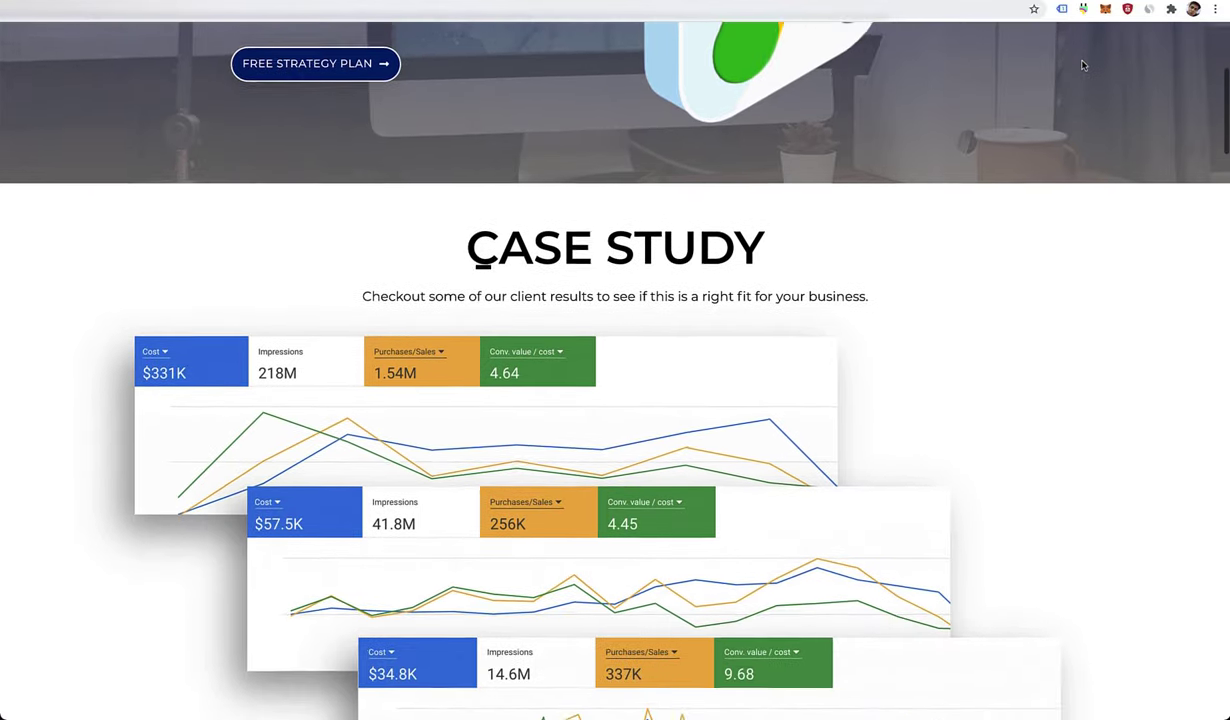
pyautogui.scroll(-3, 1082, 65)
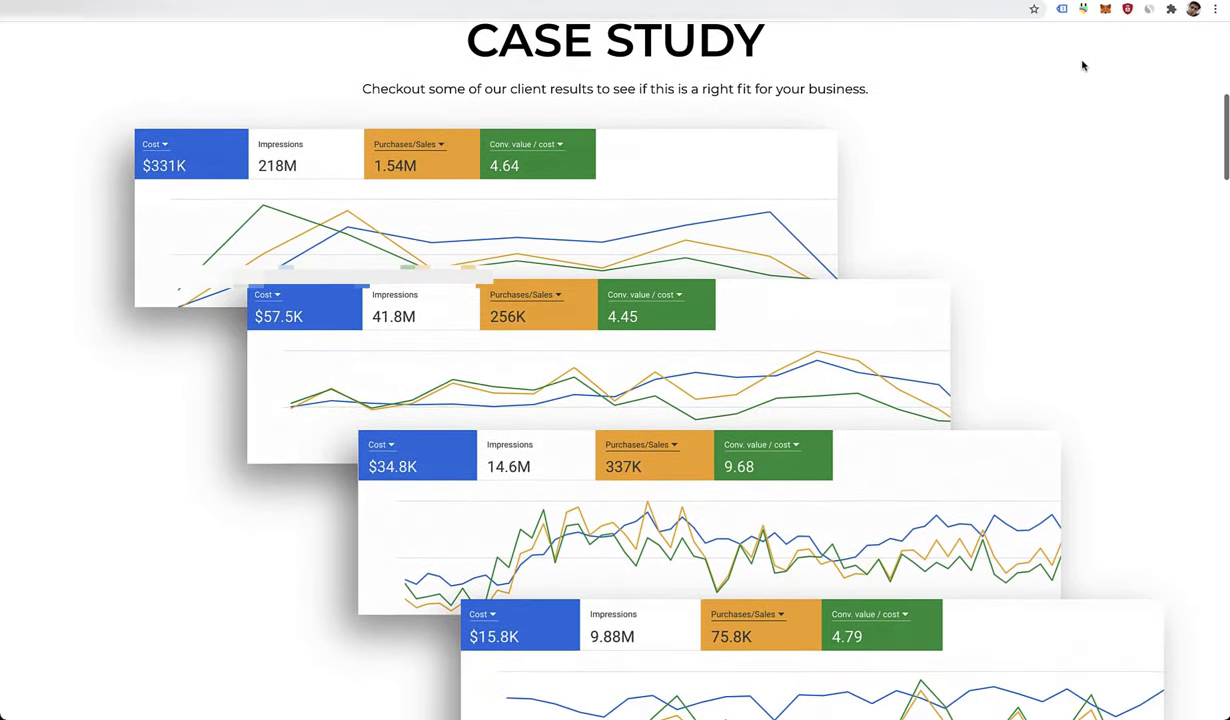
pyautogui.scroll(-12, 1082, 65)
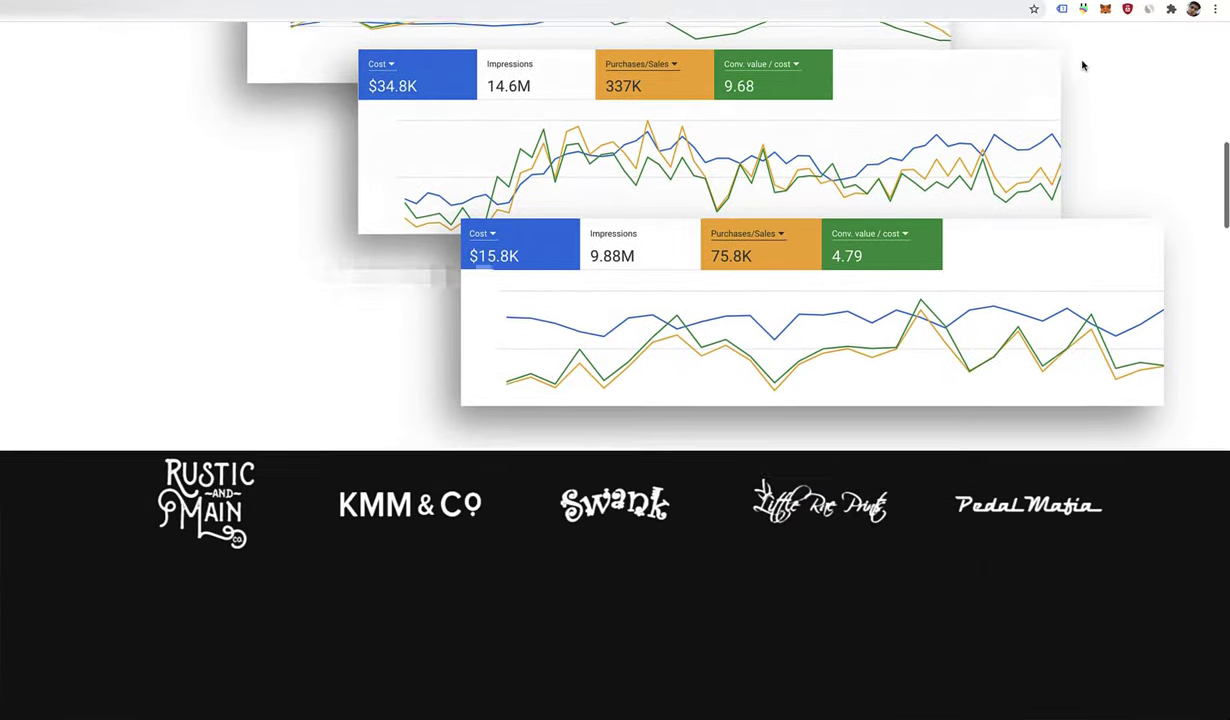
pyautogui.scroll(-20, 1082, 65)
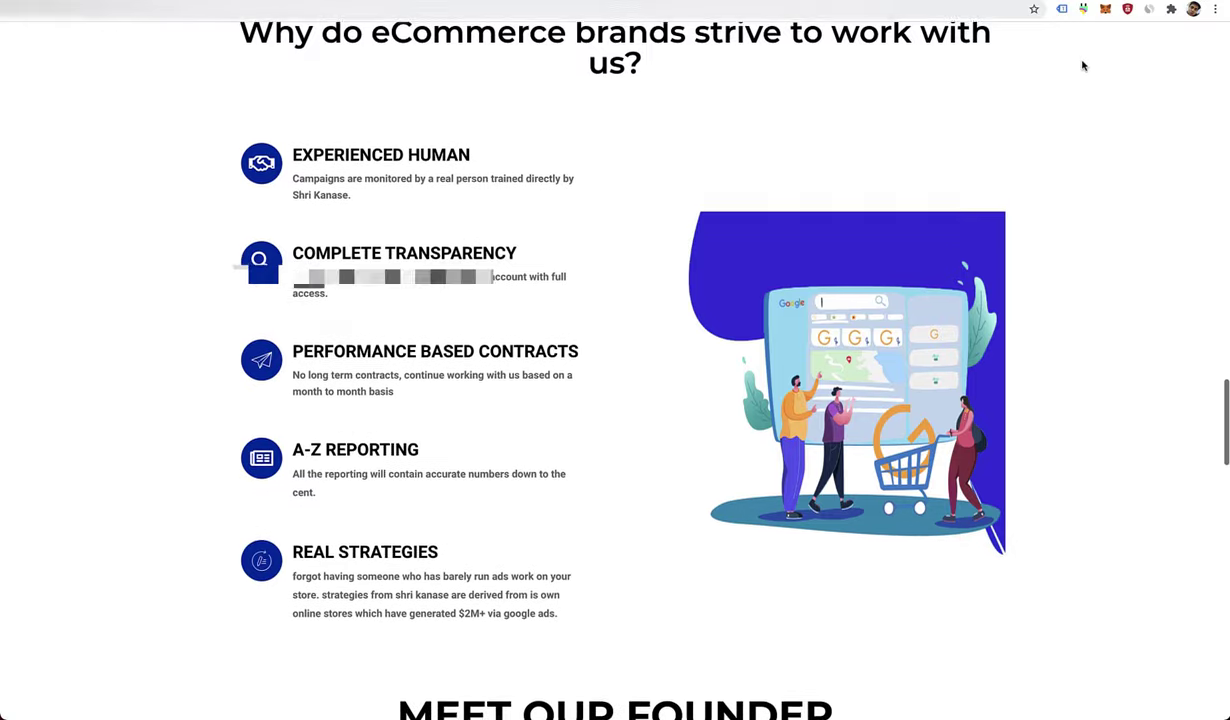
pyautogui.scroll(-12, 1082, 65)
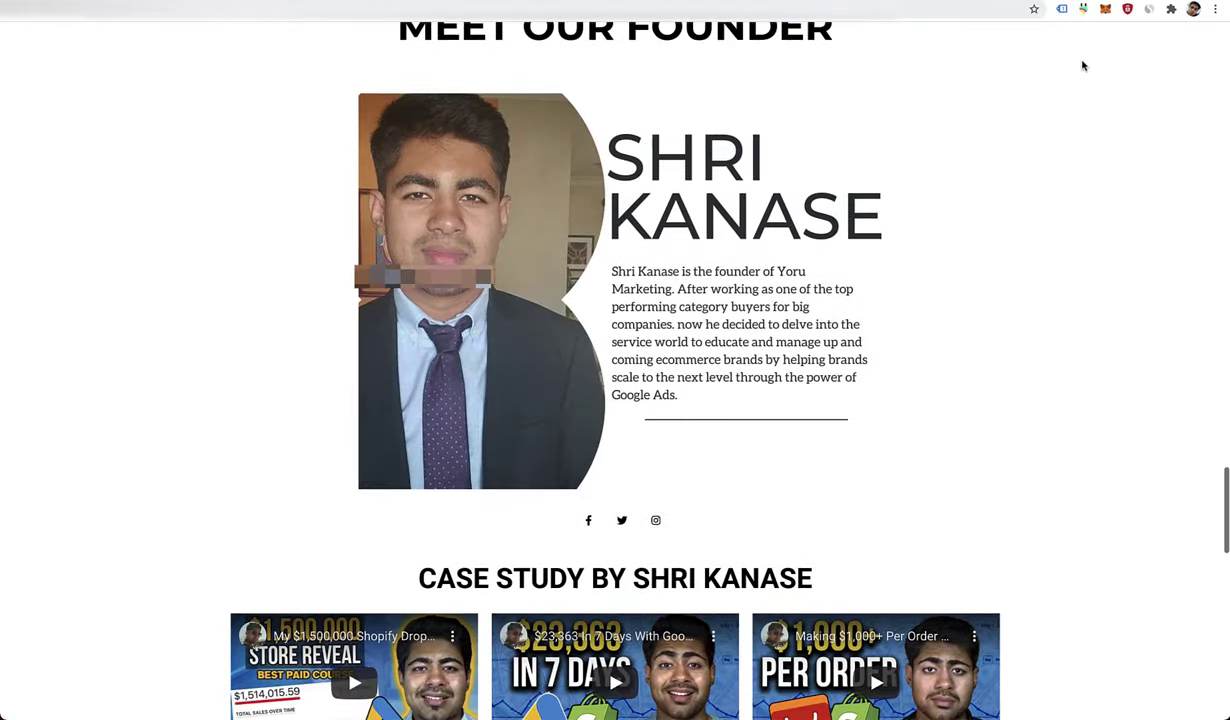
pyautogui.scroll(-8, 1082, 65)
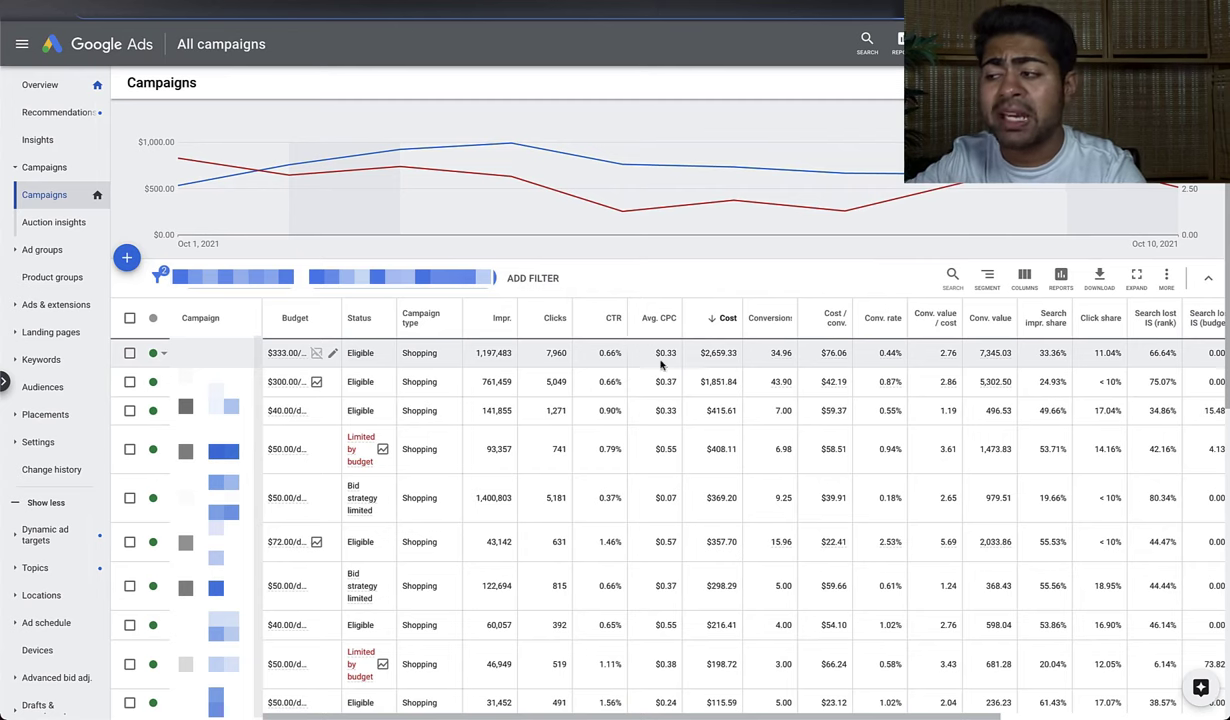
# Sort the campaigns table by Conv. value / cost descending, putting the 8.14 campaign on top
pyautogui.scroll(-1, 675, 374)
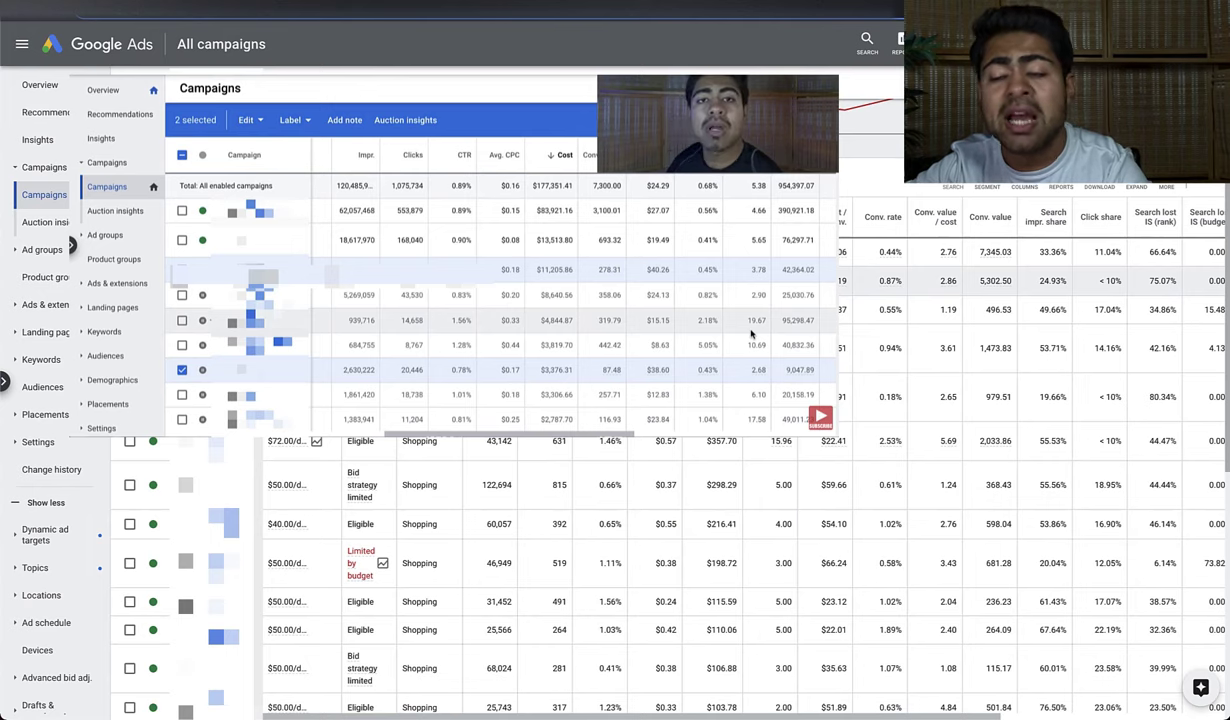
pyautogui.scroll(-2, 752, 334)
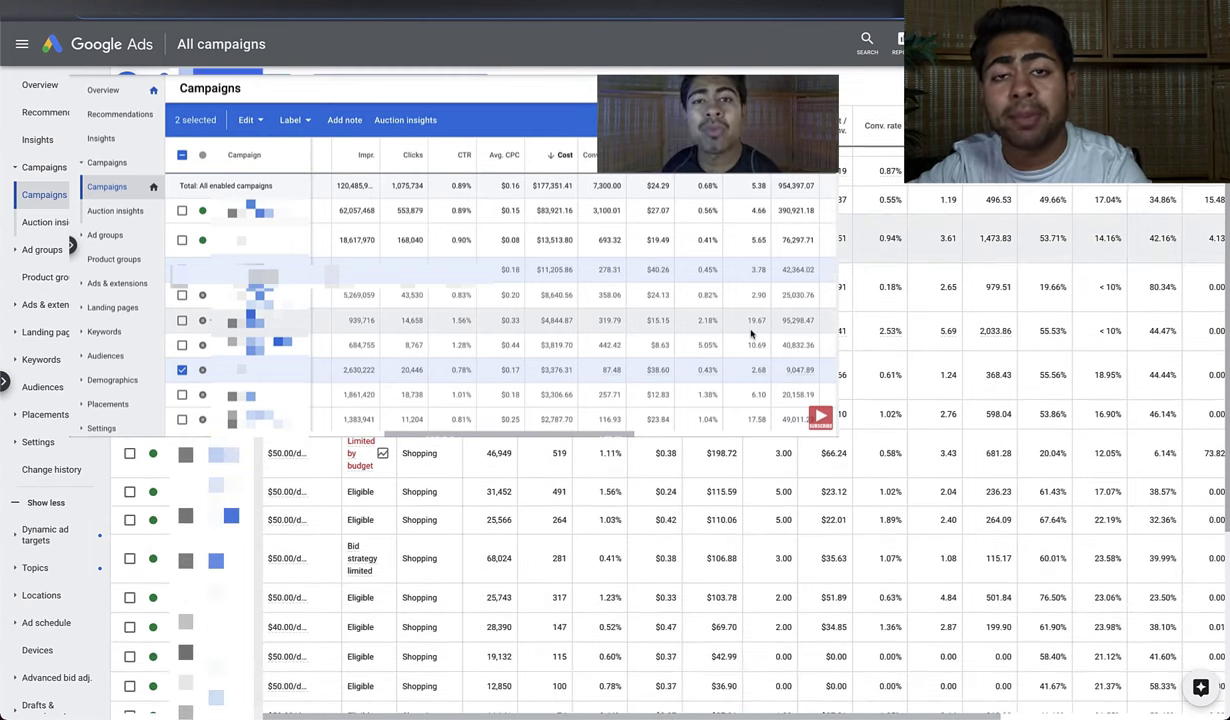
pyautogui.scroll(4, 700, 400)
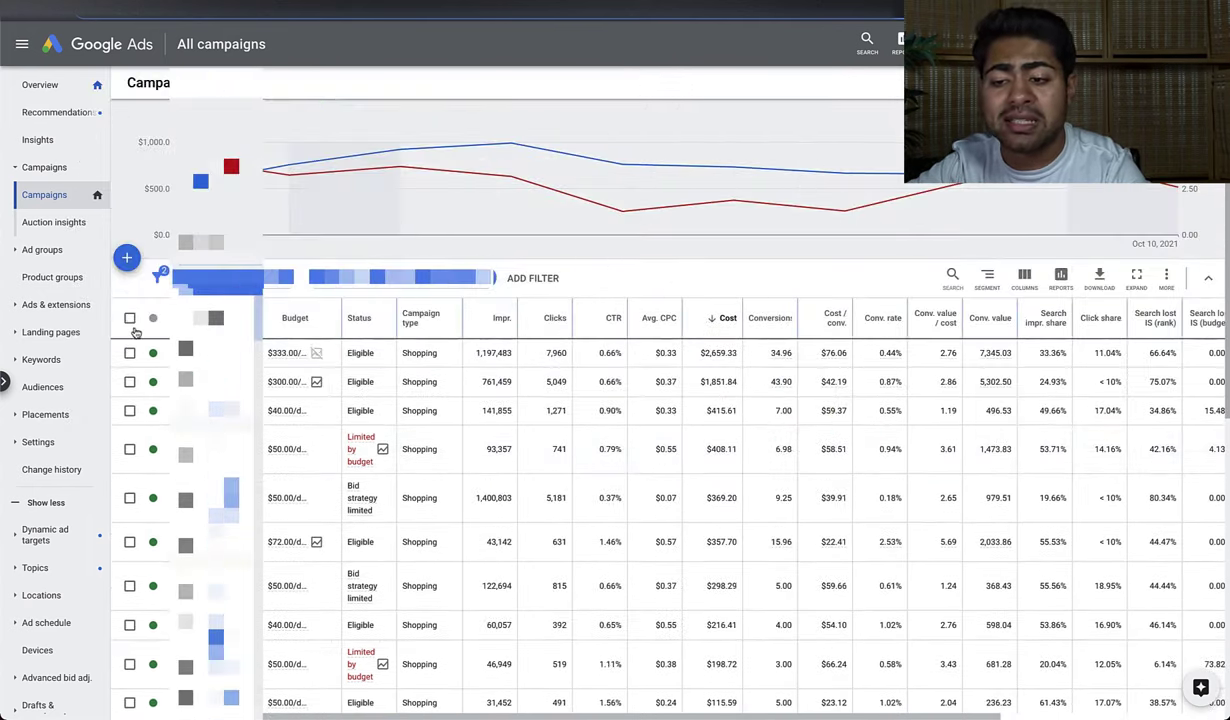
pyautogui.click(129, 318)
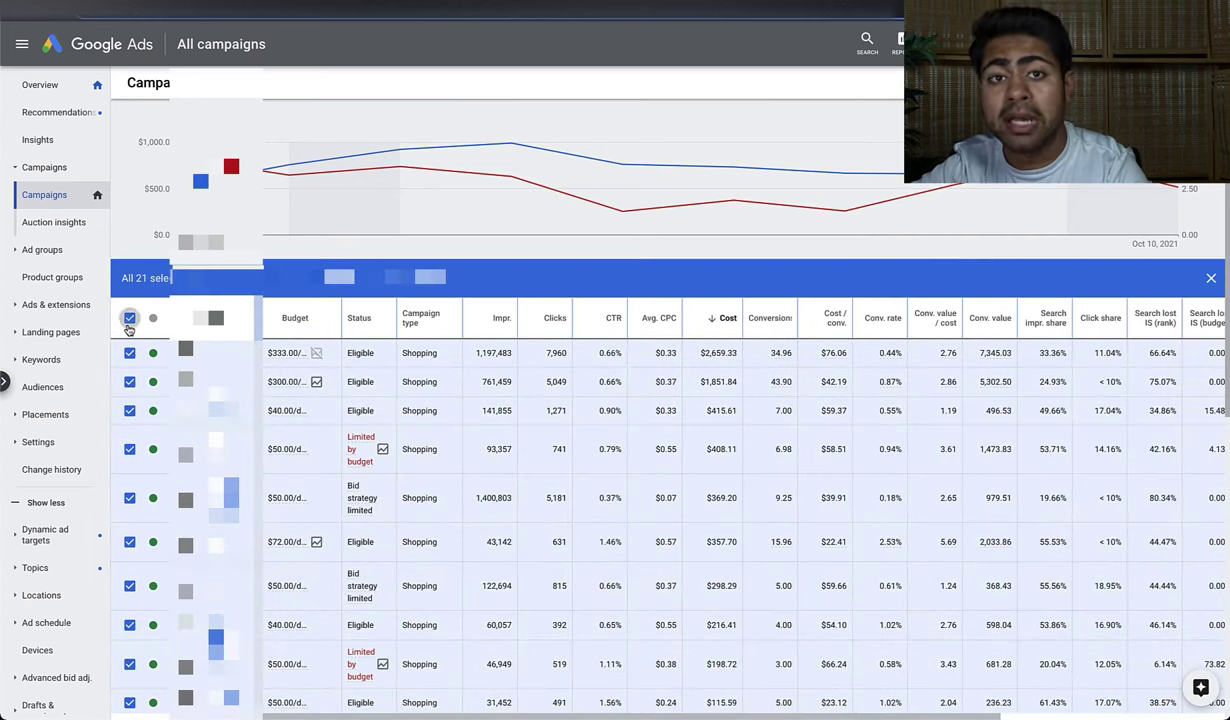
pyautogui.click(129, 320)
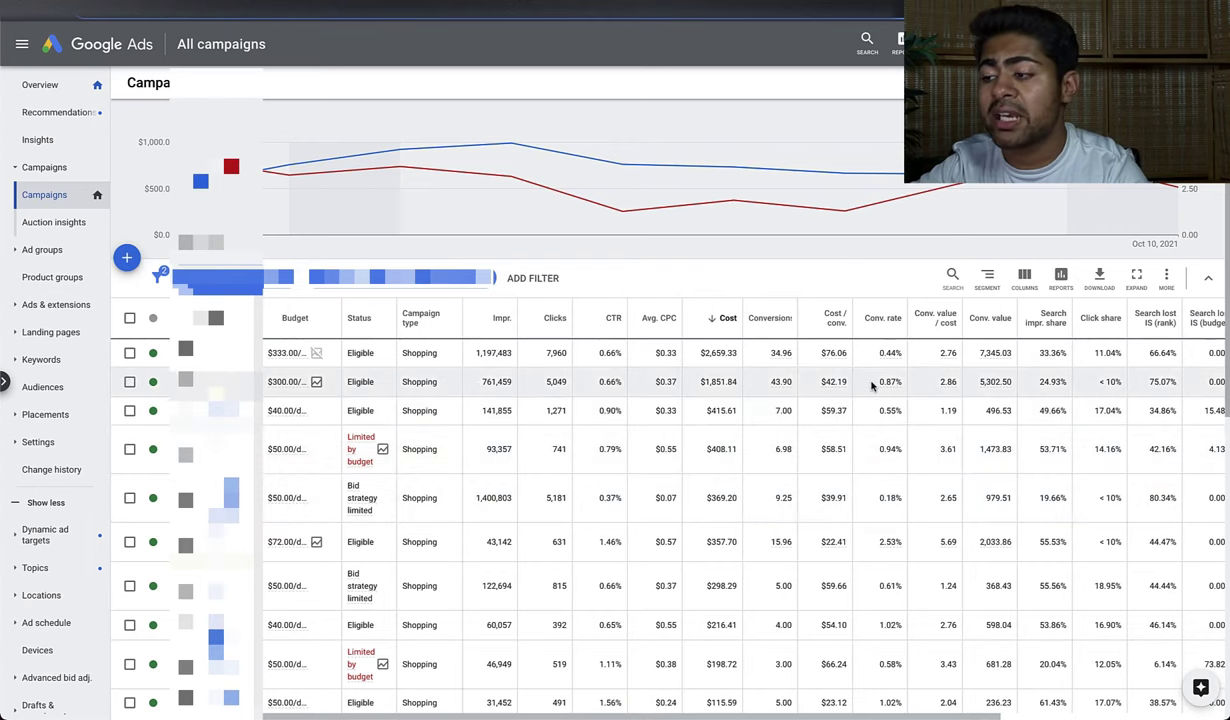
pyautogui.click(926, 334)
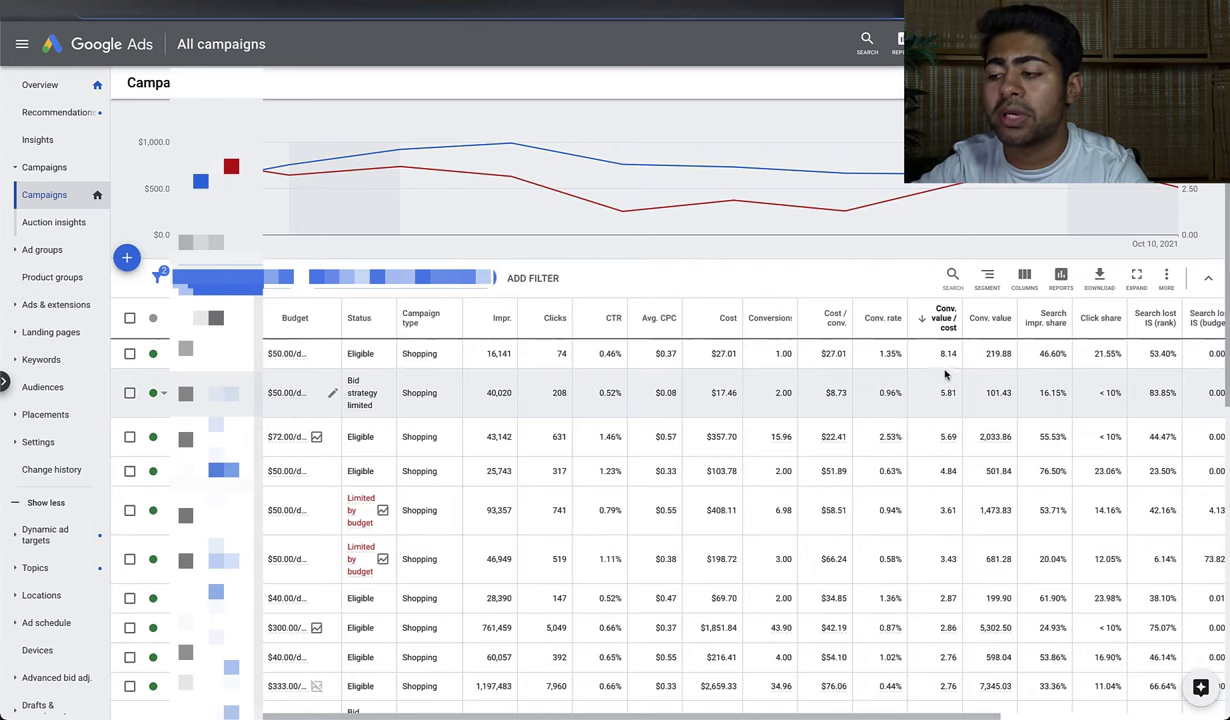
# Scroll to the bottom of the campaigns table, showing the 0.00 campaigns and totals rows
pyautogui.scroll(-4, 955, 366)
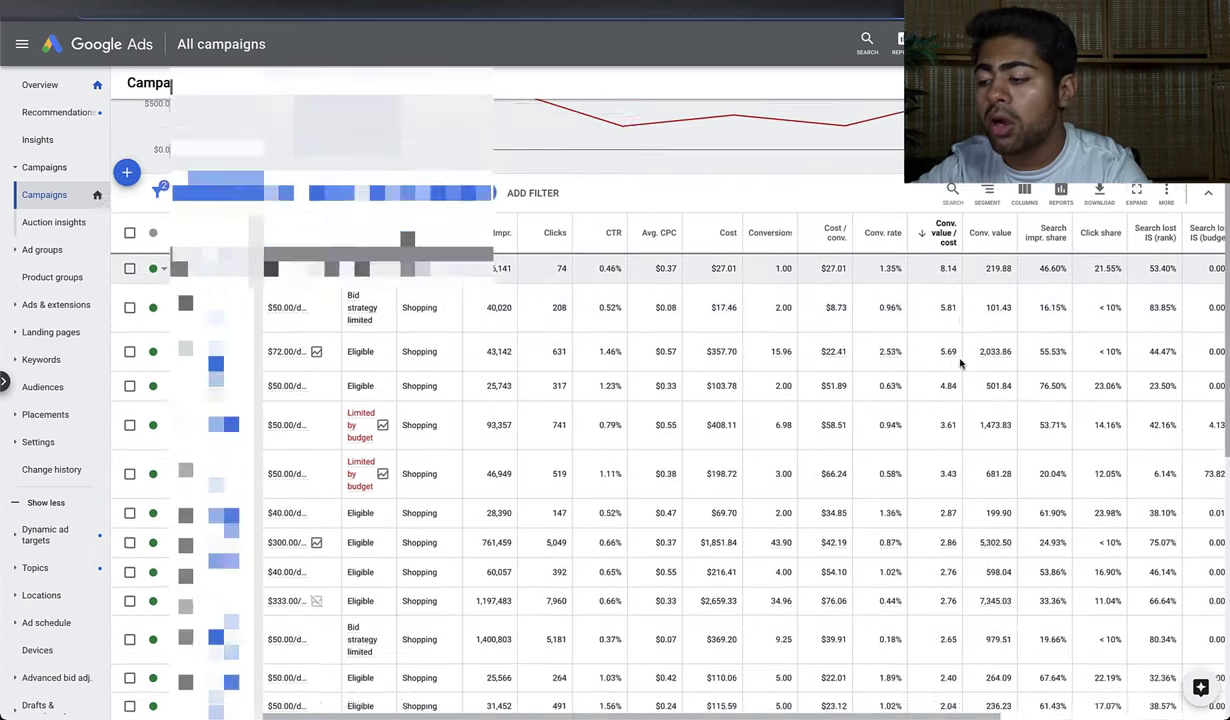
pyautogui.scroll(-3, 960, 365)
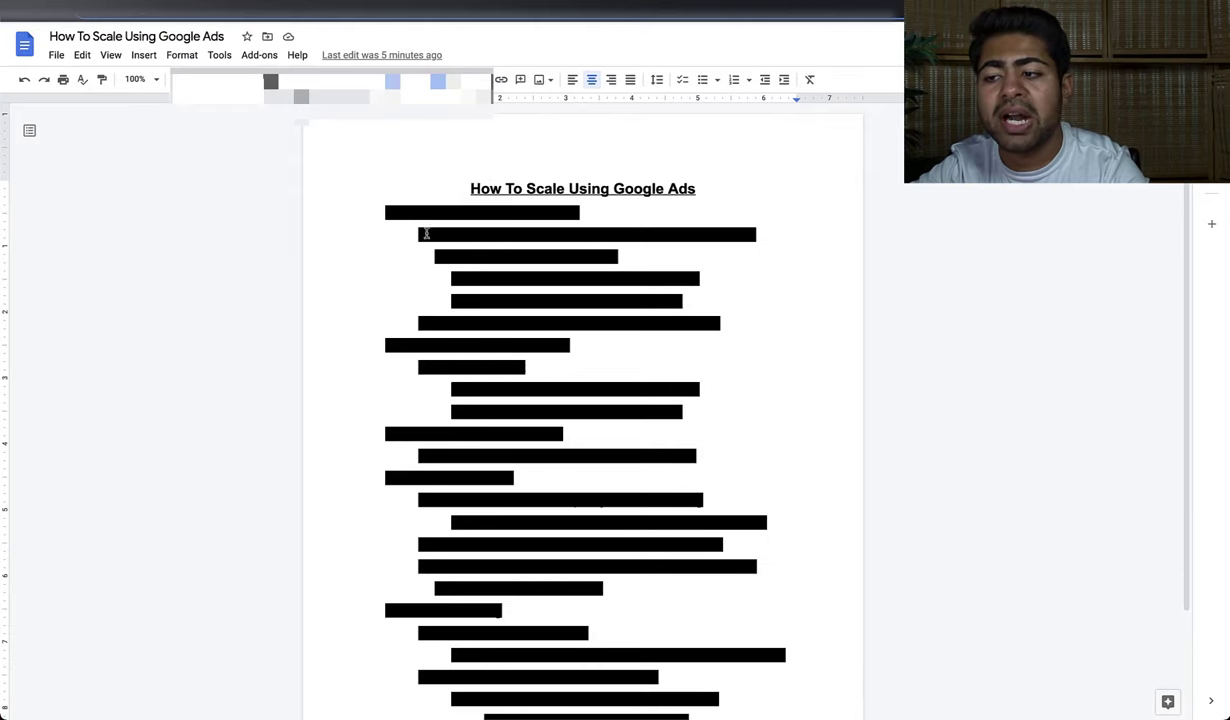
# Set the highlight of the 'Product Adgroup Campaigns' heading line to None
pyautogui.tripleClick(450, 212)
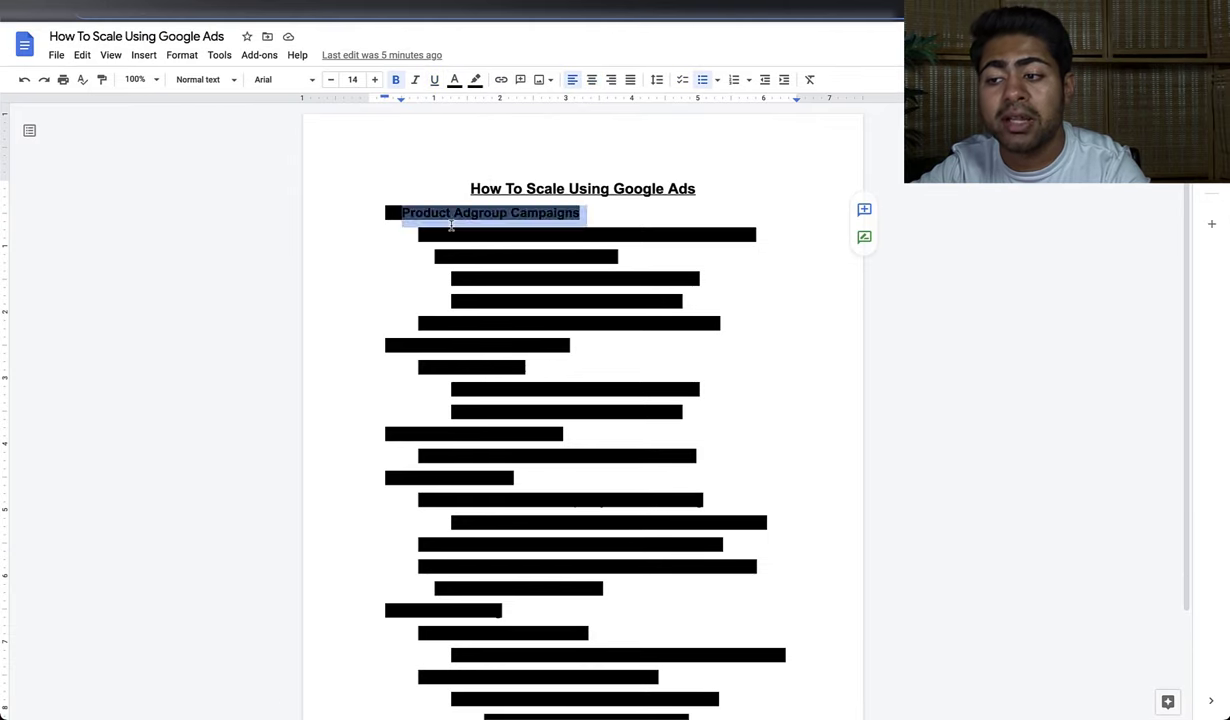
pyautogui.click(452, 212)
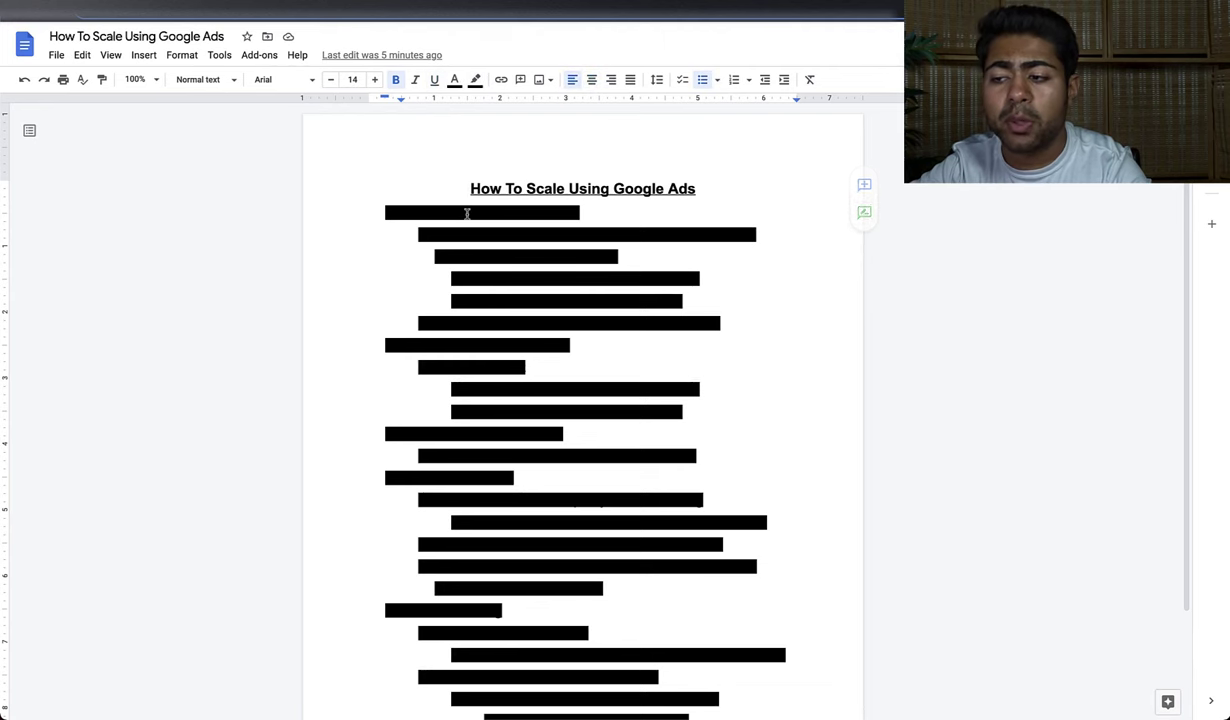
pyautogui.tripleClick(467, 209)
pyautogui.click(477, 80)
pyautogui.click(477, 111)
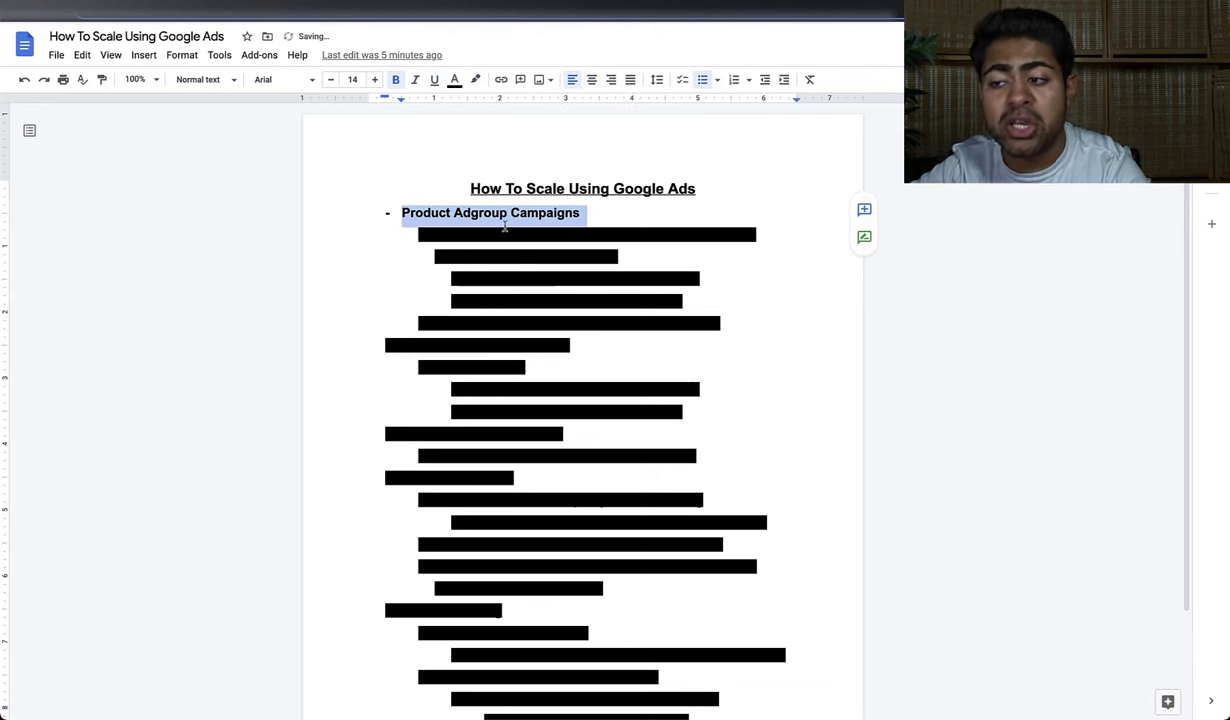
pyautogui.click(487, 212)
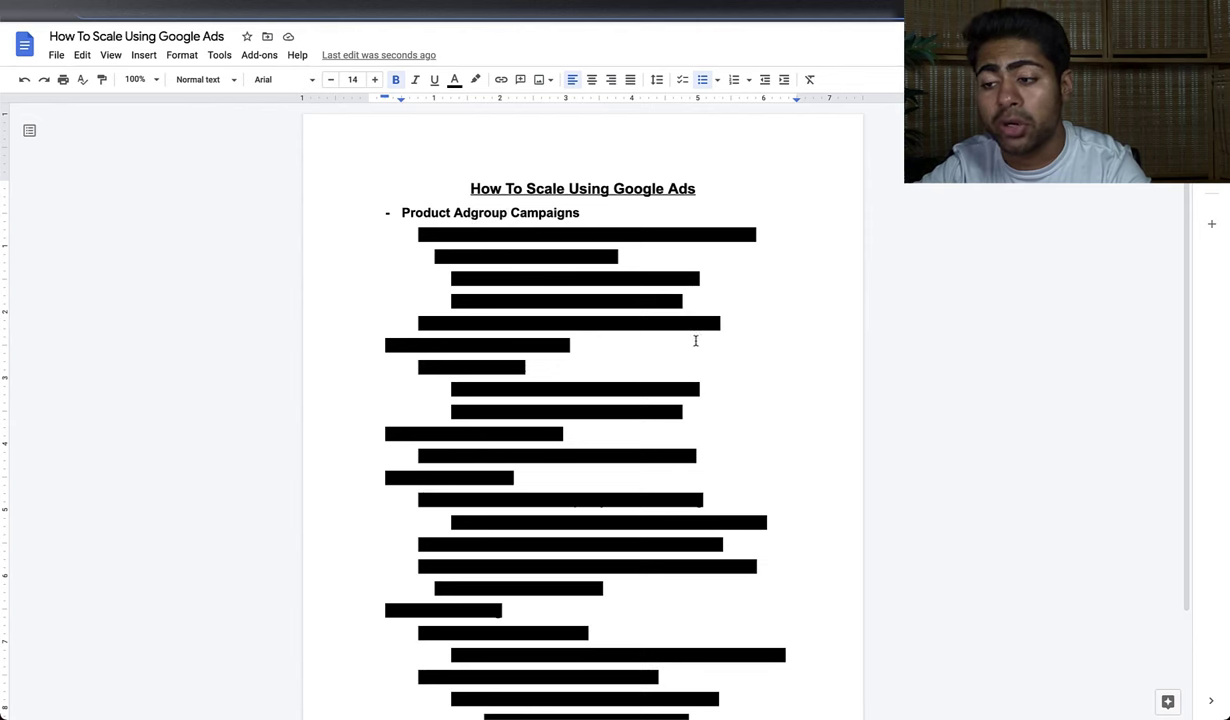
# Set the highlight of the four bullets under the heading to None
pyautogui.moveTo(720, 323); pyautogui.dragTo(434, 235)
pyautogui.click(475, 79)
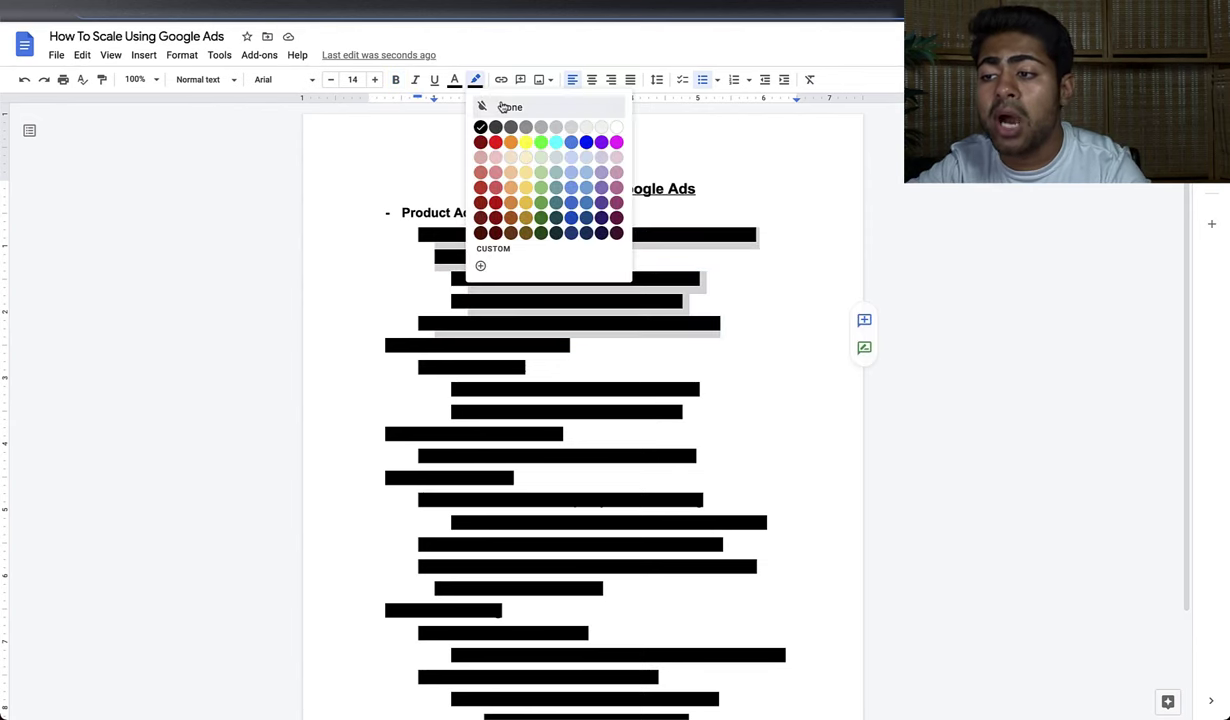
pyautogui.click(469, 105)
pyautogui.click(518, 212)
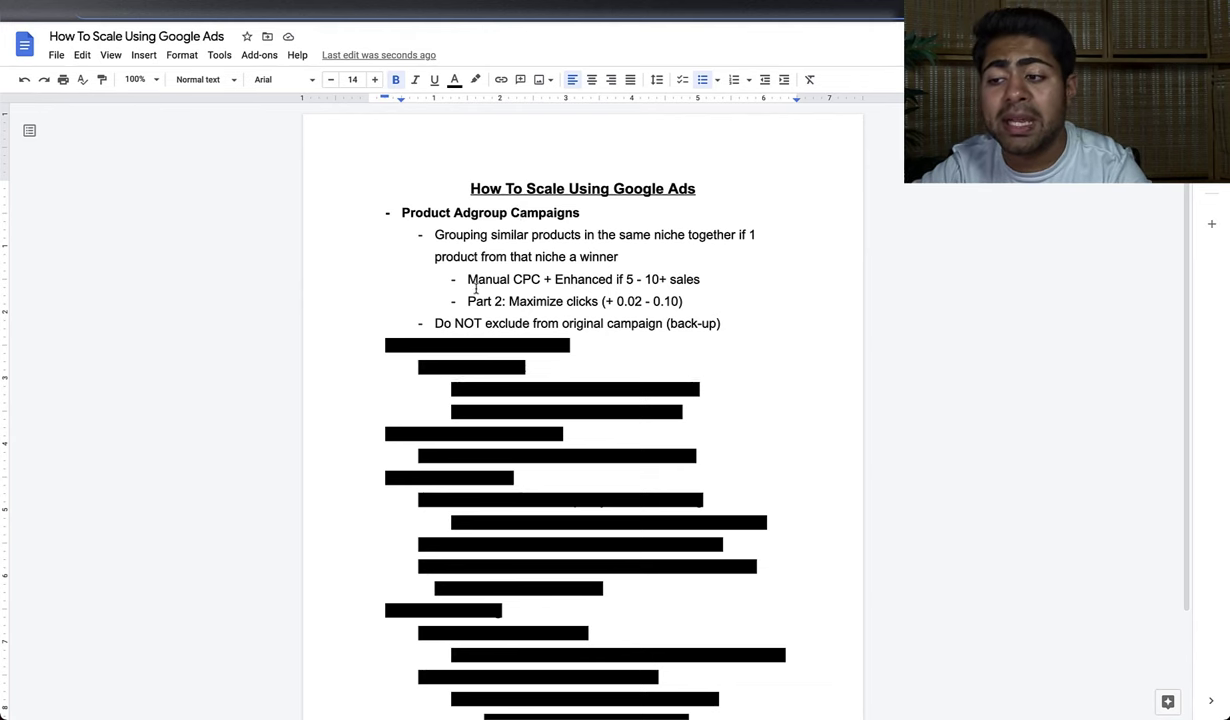
# Select the words 'Manual CPC +' in the bullets while explaining them
pyautogui.moveTo(463, 281); pyautogui.dragTo(548, 281)
pyautogui.click(548, 281)
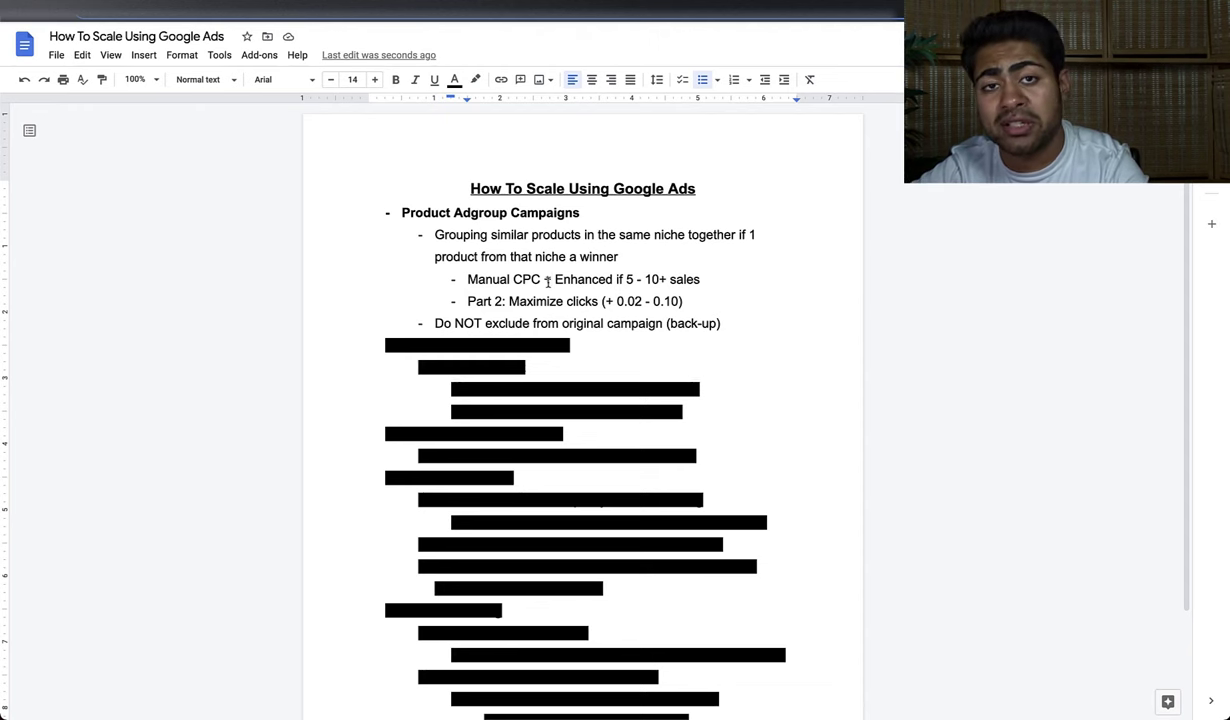
pyautogui.click(530, 281)
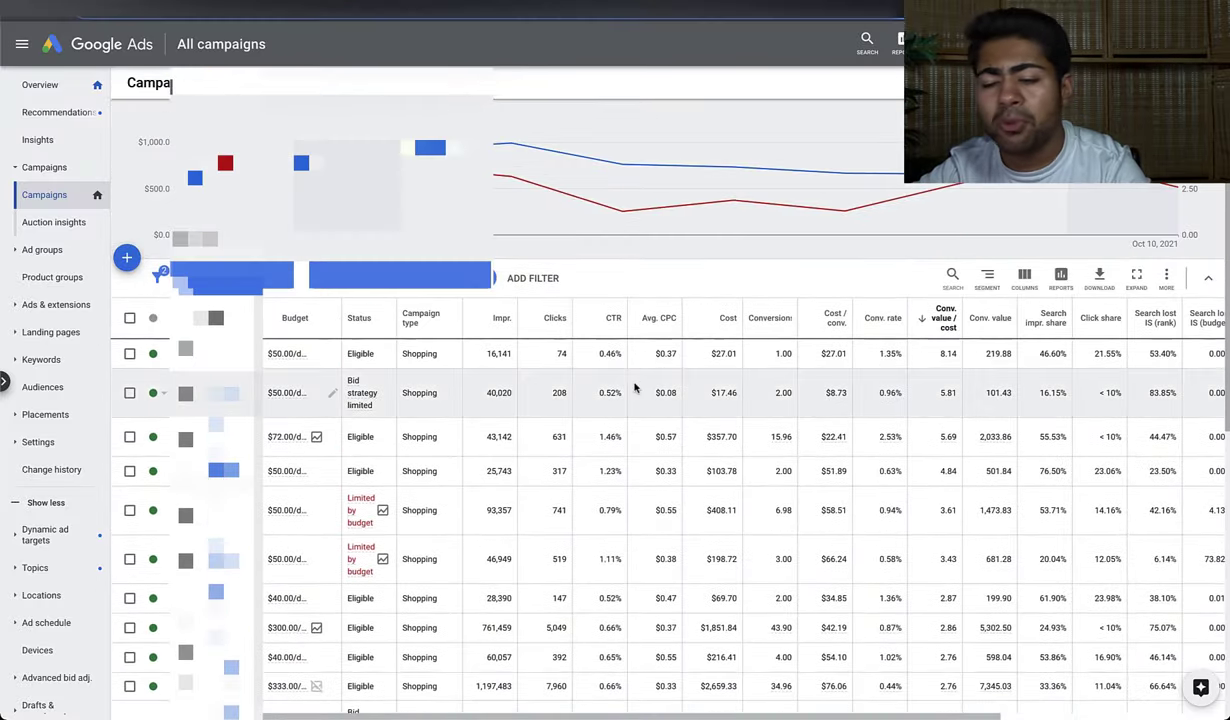
# Tick then untick the top, 25,743, 93,357 and 46,949-impression campaigns
pyautogui.scroll(-1, 634, 388)
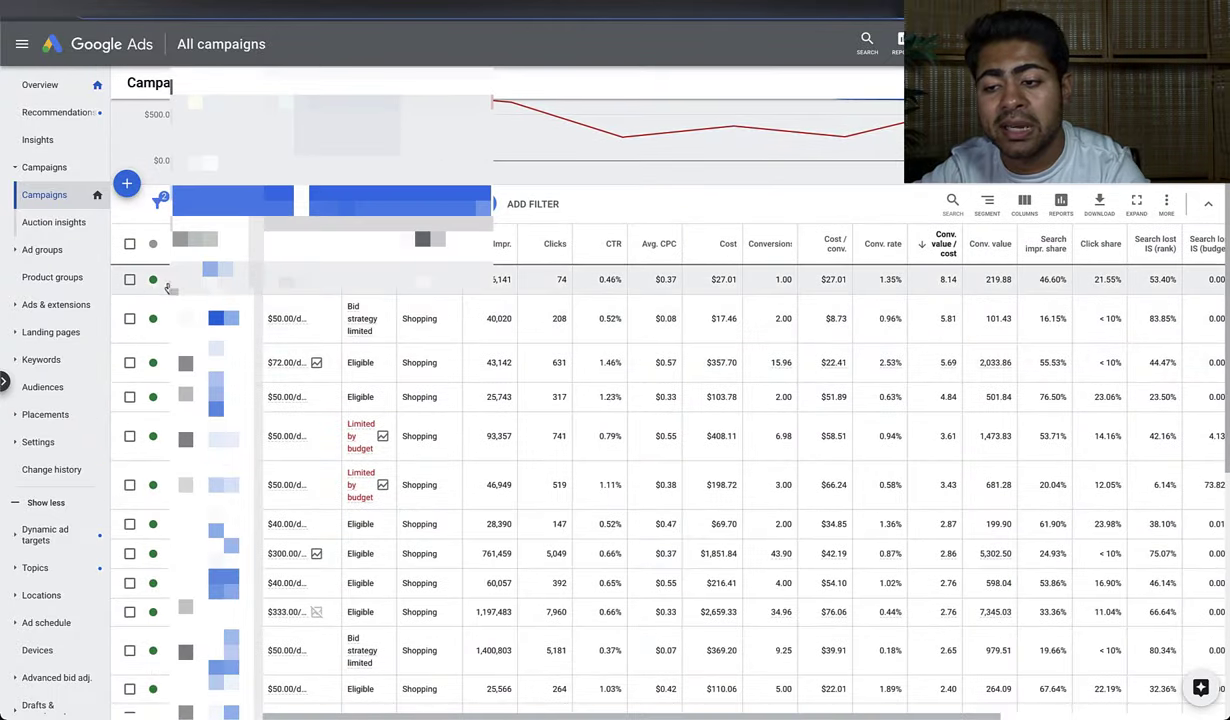
pyautogui.click(129, 280)
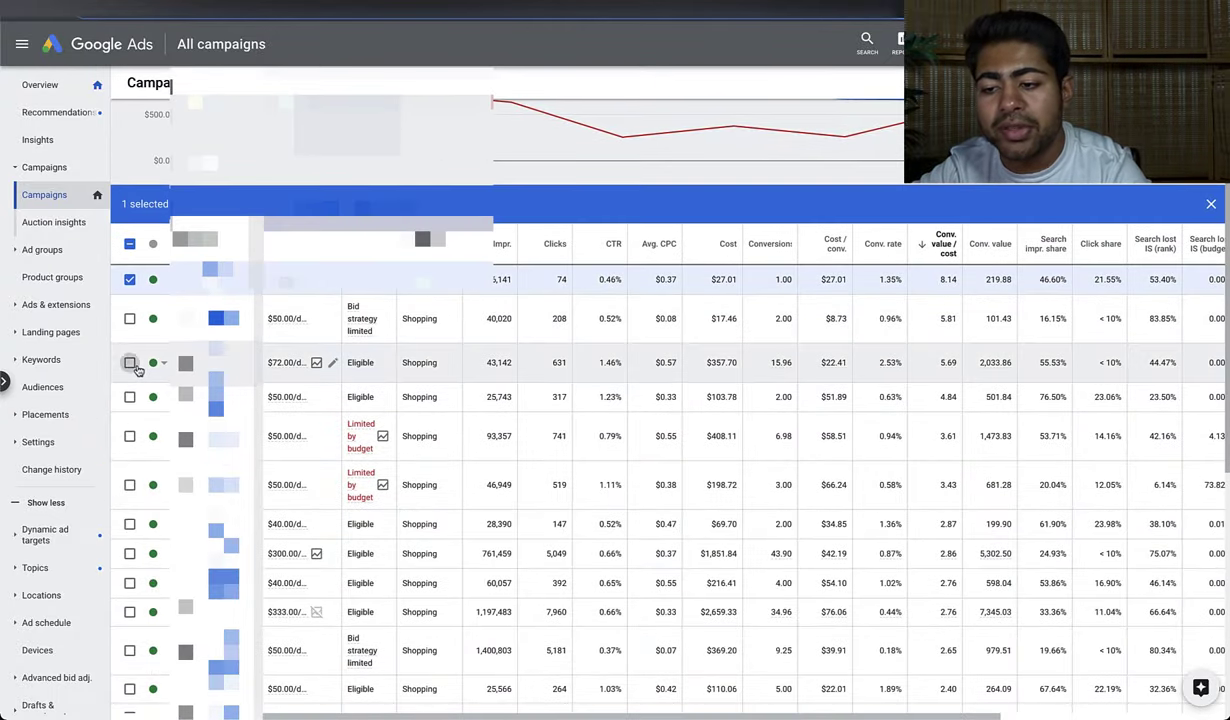
pyautogui.click(129, 397)
pyautogui.click(129, 436)
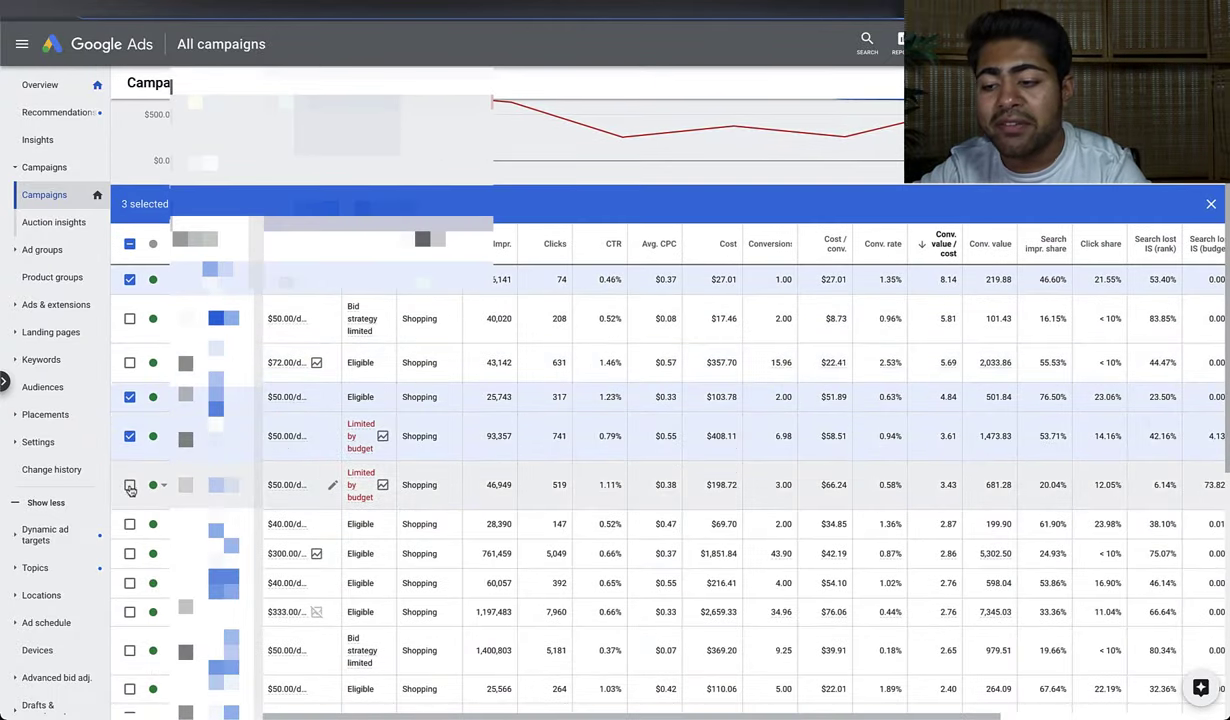
pyautogui.click(129, 485)
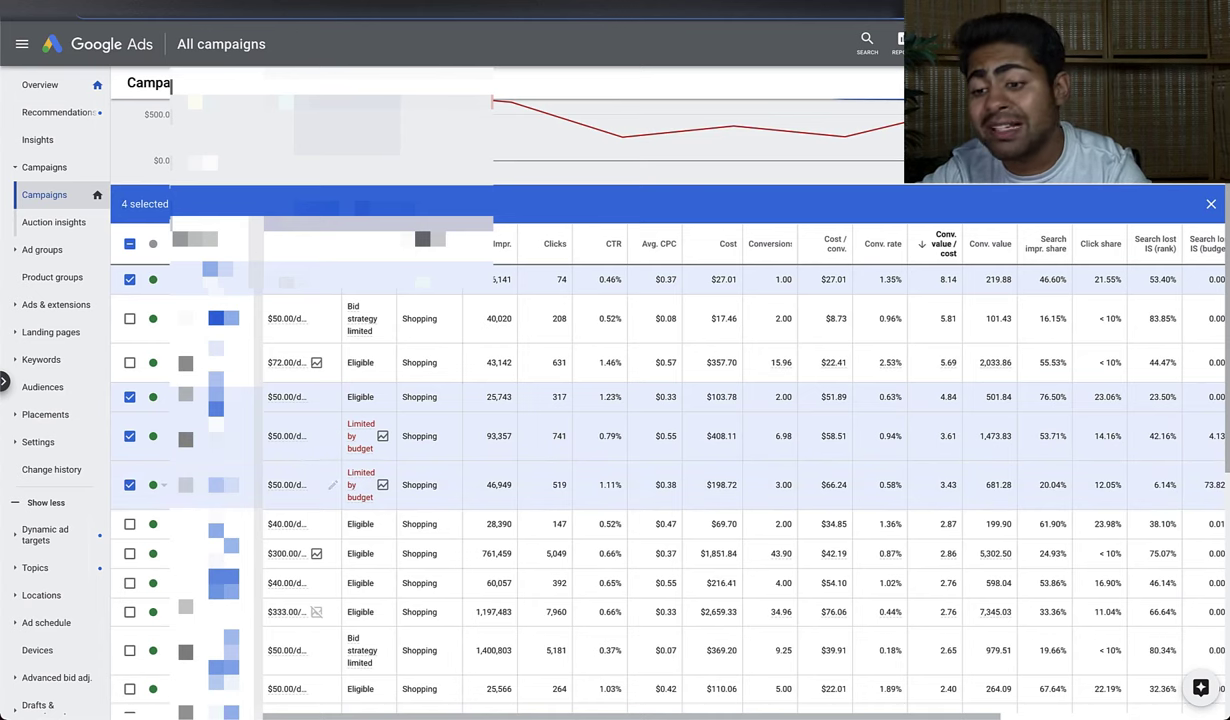
pyautogui.click(129, 484)
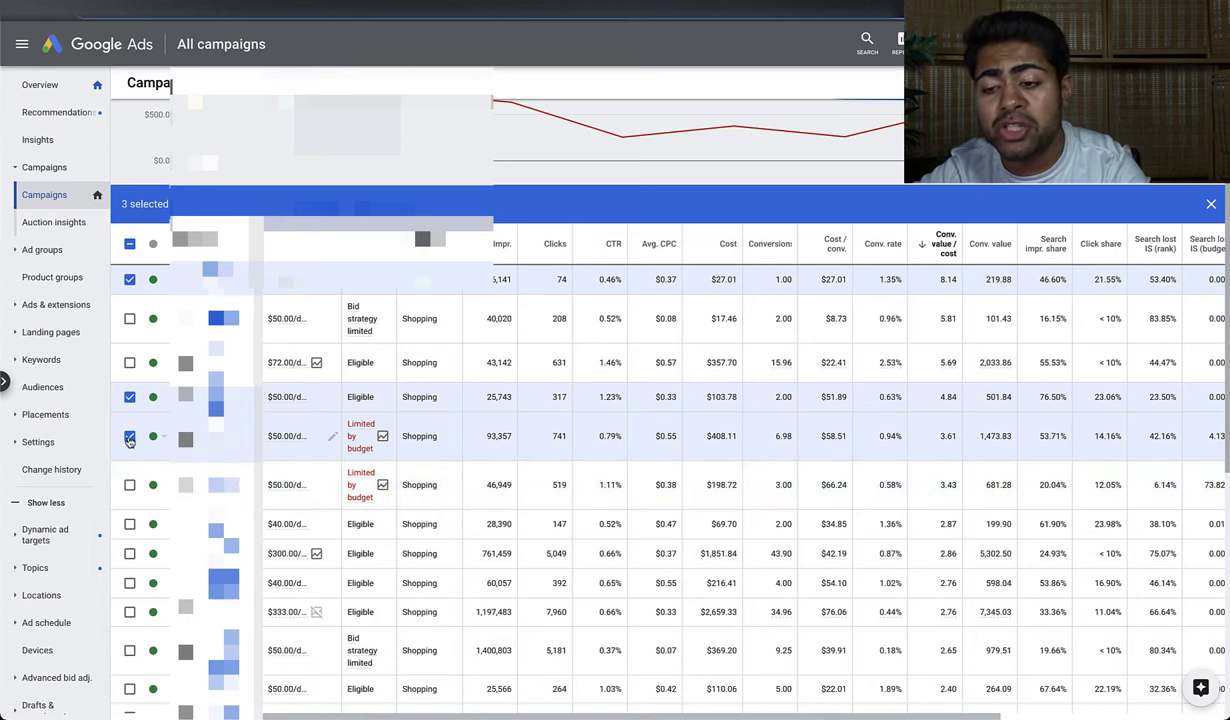
pyautogui.click(129, 435)
pyautogui.click(129, 396)
pyautogui.click(129, 280)
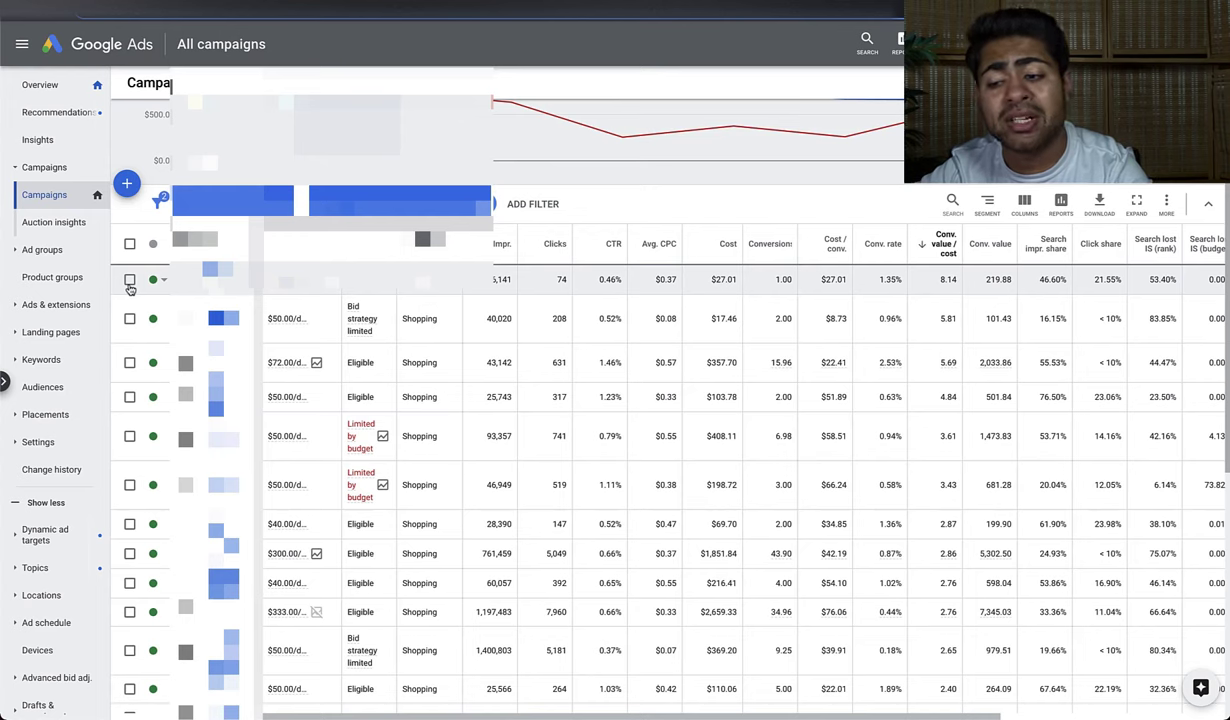
# Tick the third campaign, then switch the selection to the 43,142-impression campaign
pyautogui.click(129, 362)
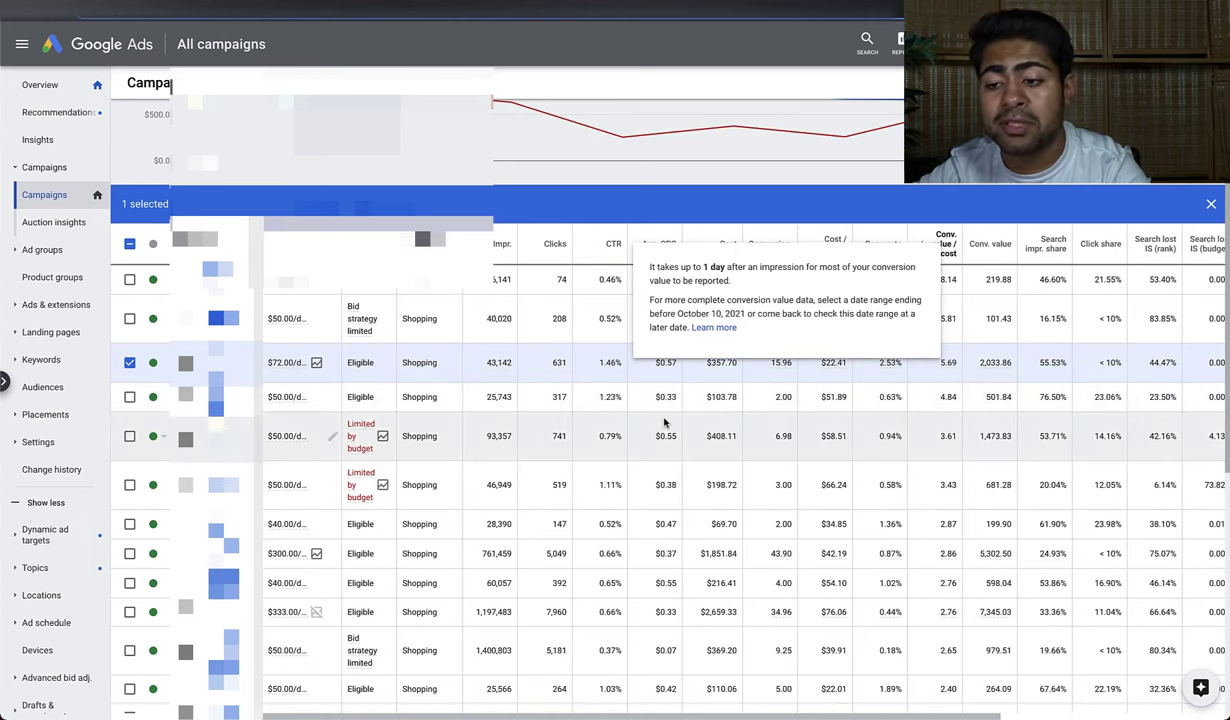
pyautogui.click(129, 362)
pyautogui.click(129, 318)
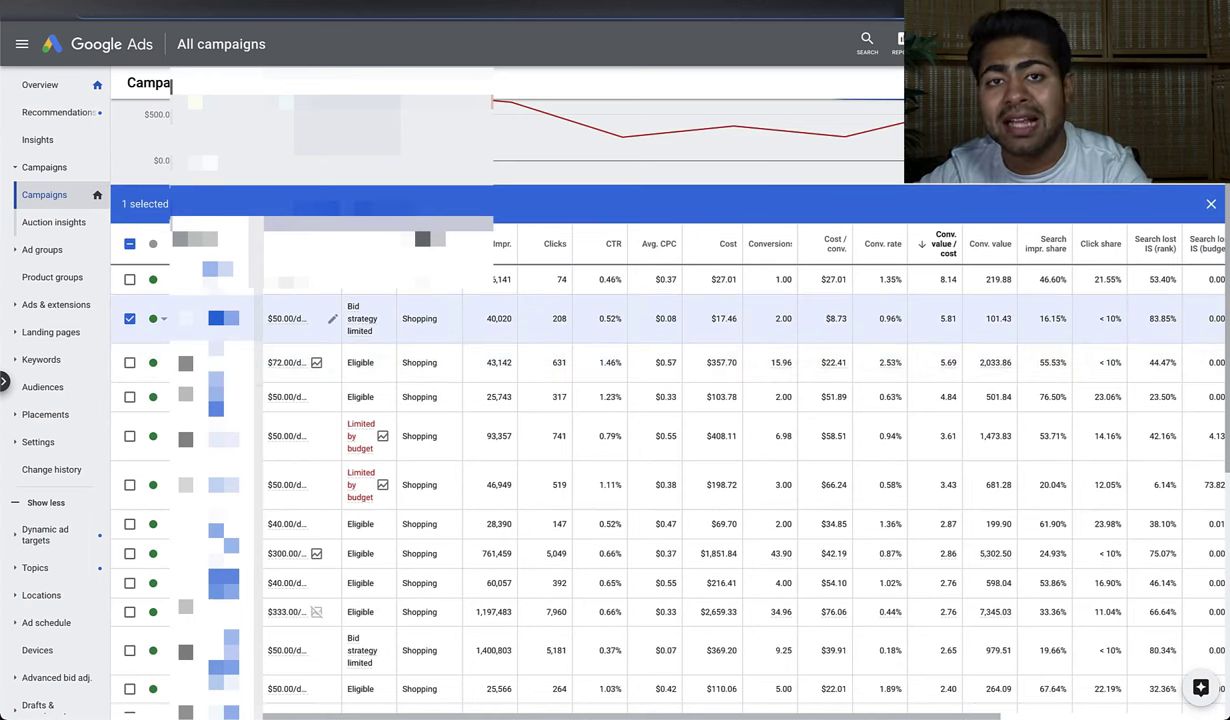
pyautogui.scroll(1, 130, 386)
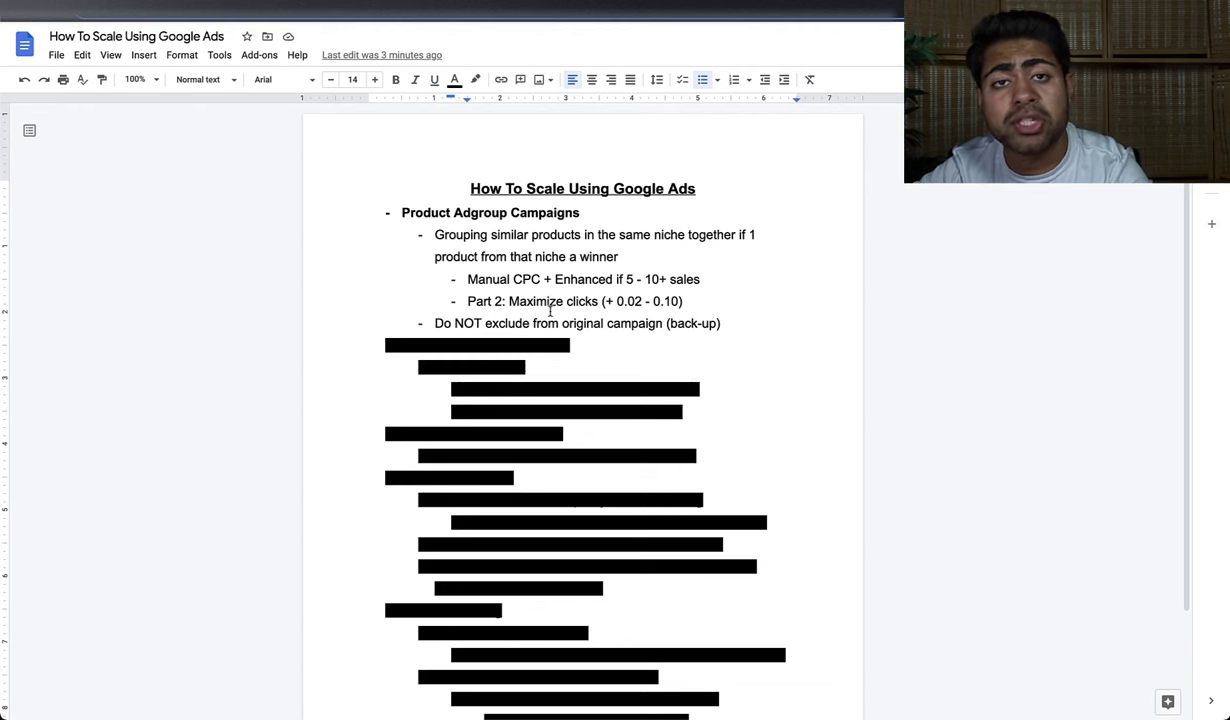
pyautogui.moveTo(509, 302); pyautogui.dragTo(595, 306)
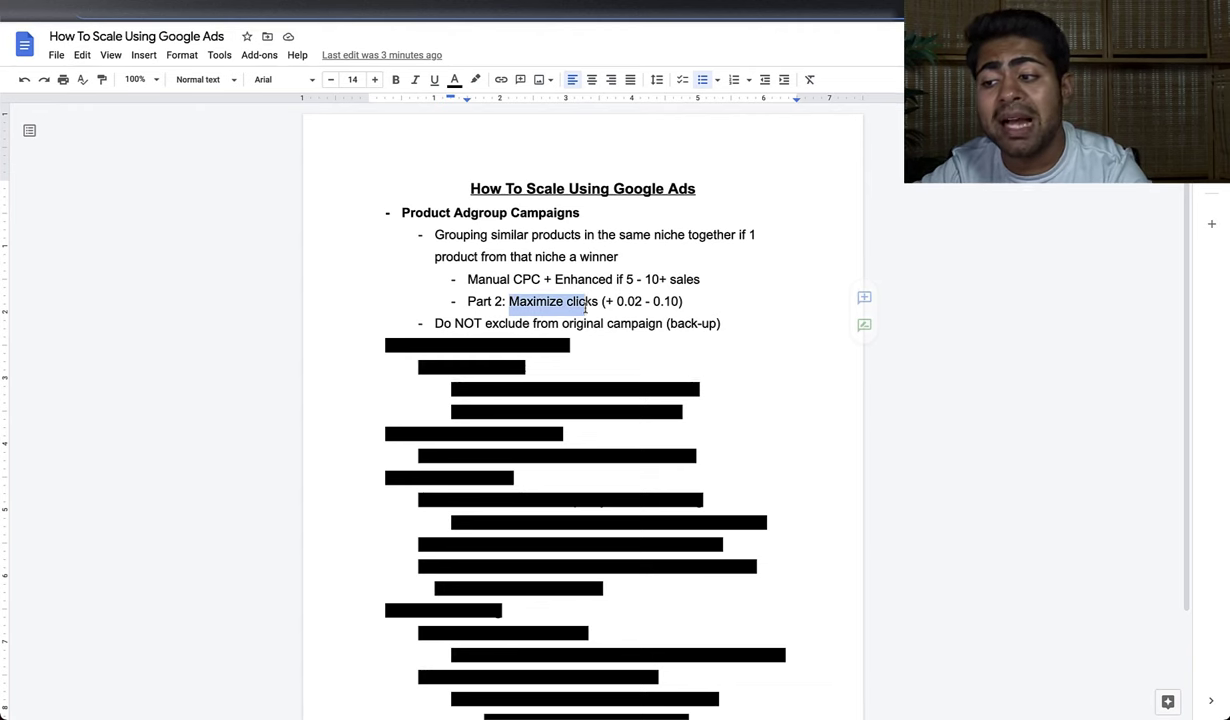
pyautogui.click(594, 306)
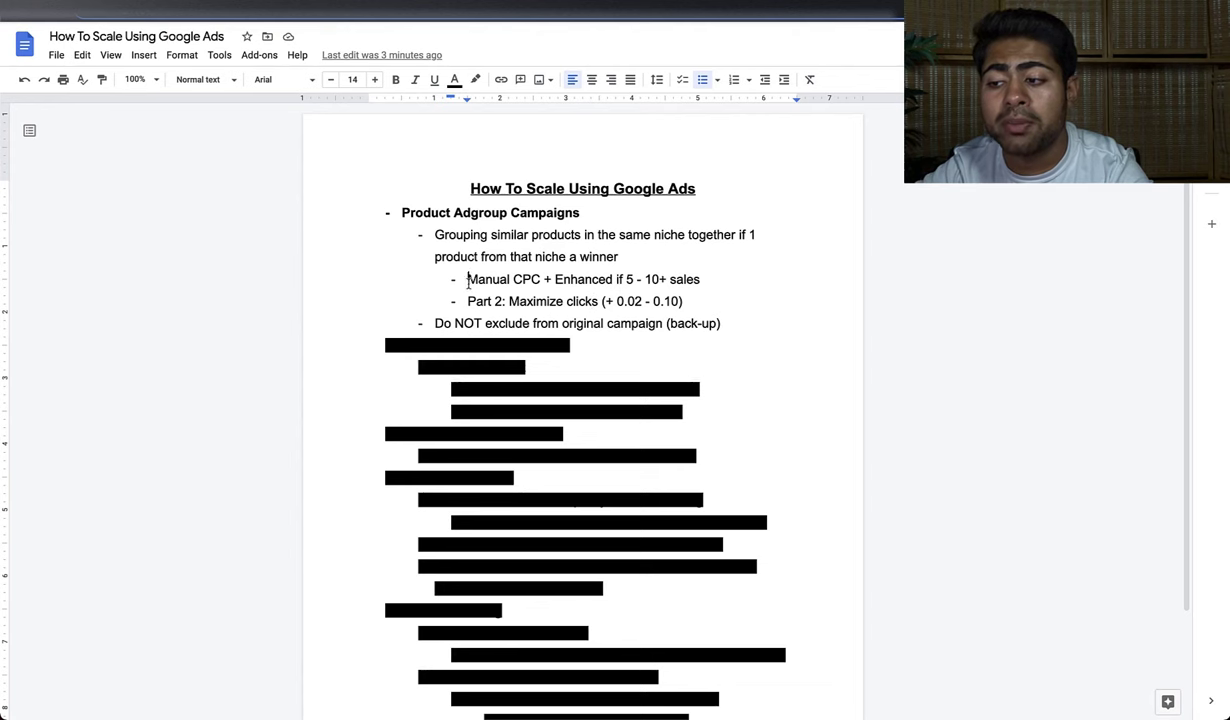
pyautogui.moveTo(467, 281); pyautogui.dragTo(611, 281)
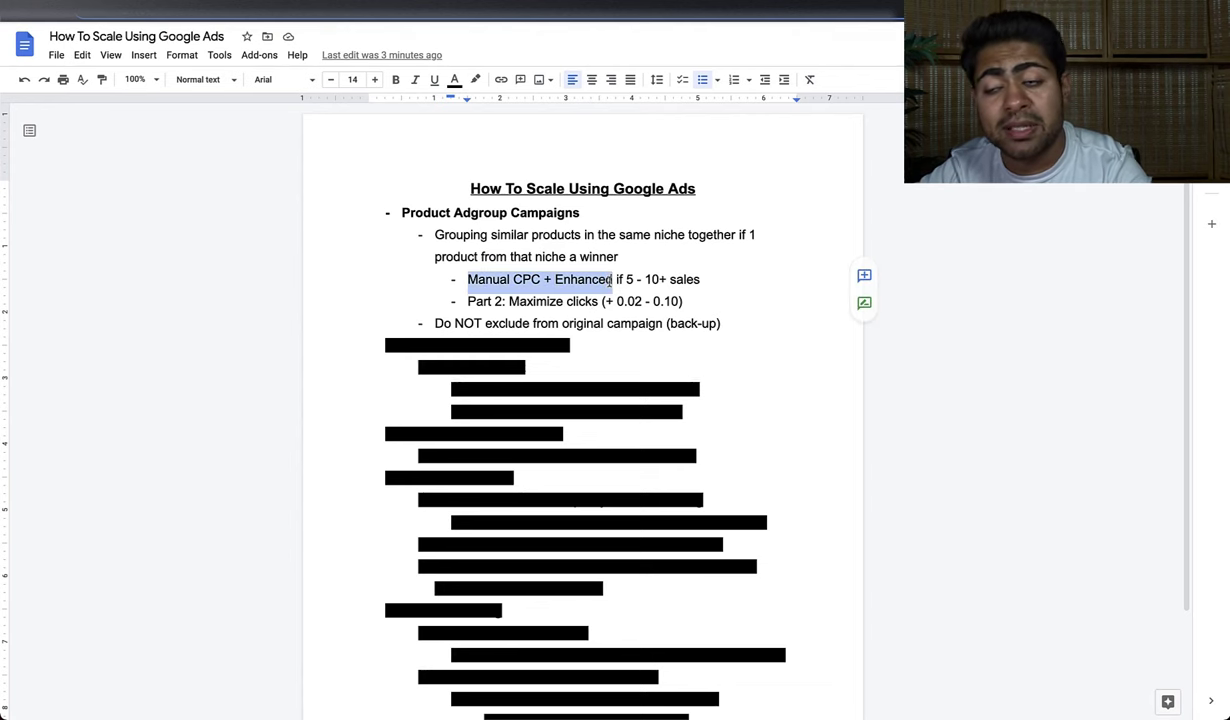
pyautogui.click(522, 308)
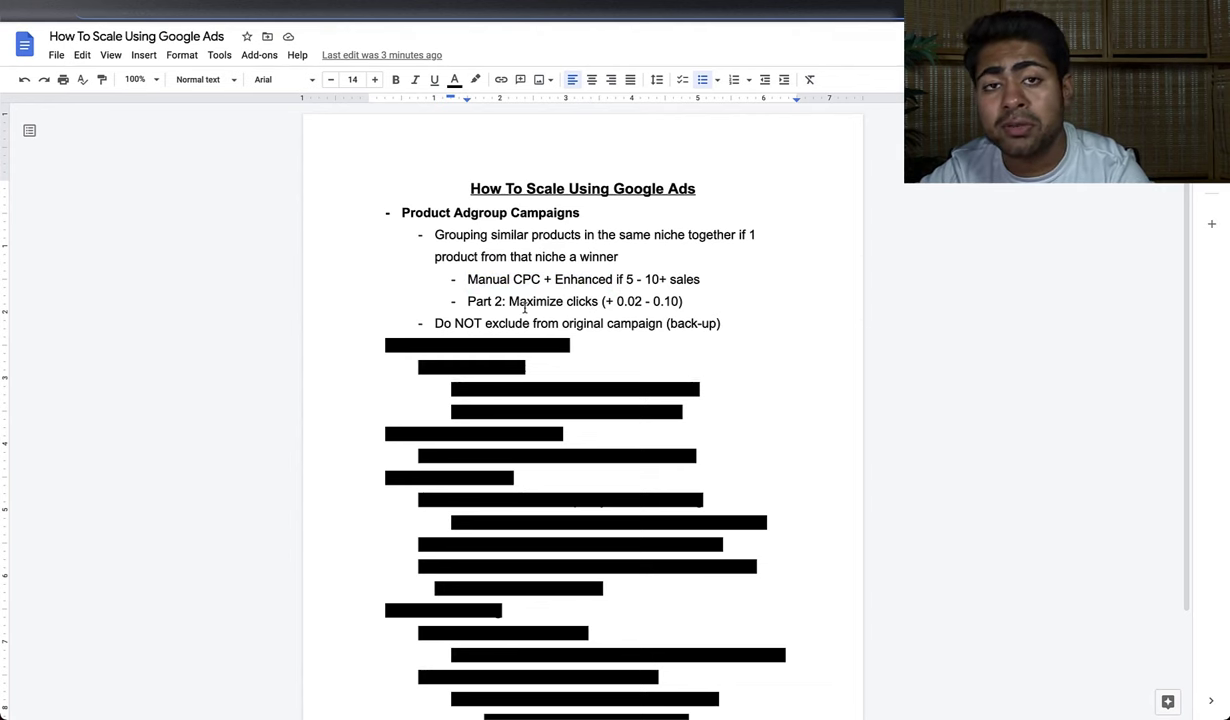
pyautogui.moveTo(488, 301); pyautogui.dragTo(543, 301)
pyautogui.click(566, 301)
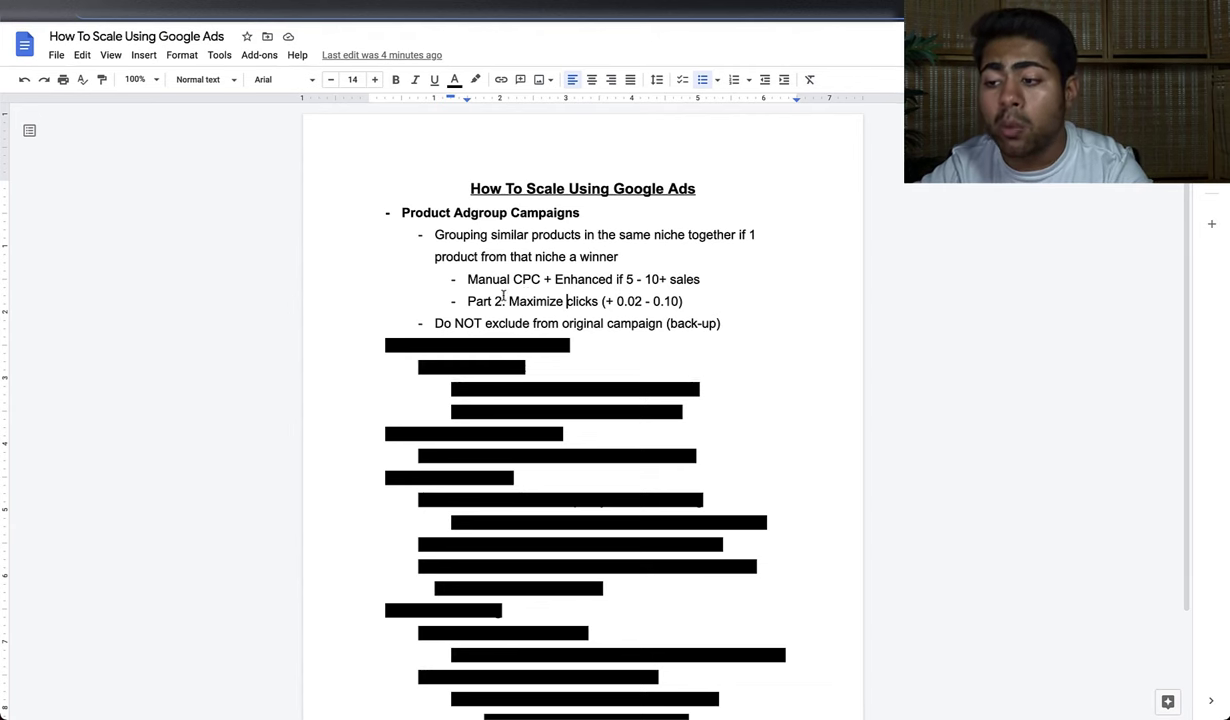
pyautogui.moveTo(465, 280); pyautogui.dragTo(627, 280)
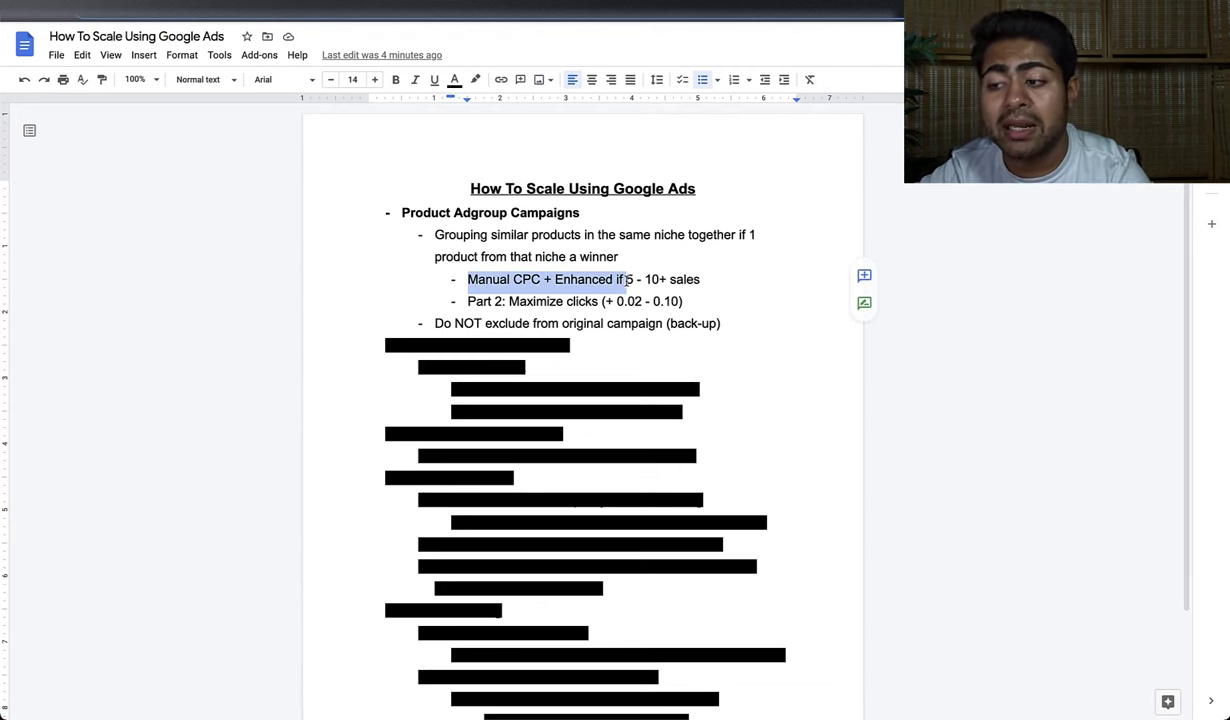
pyautogui.click(627, 280)
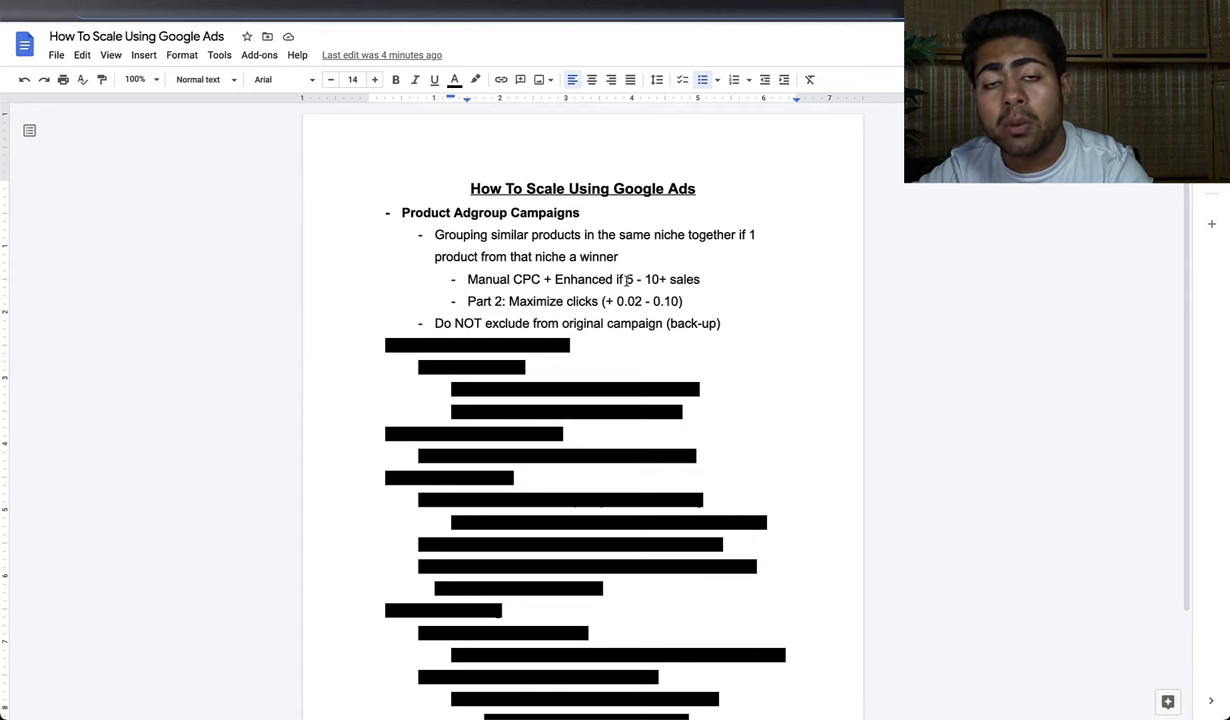
pyautogui.scroll(-3, 627, 280)
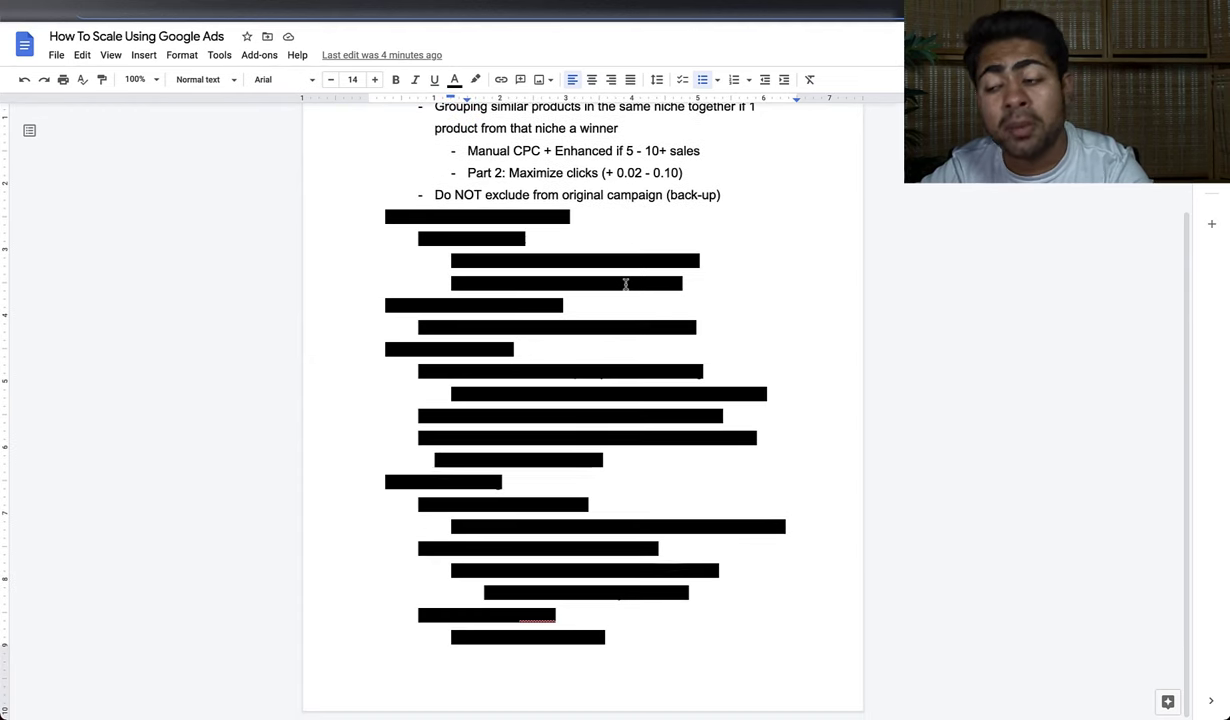
pyautogui.scroll(1, 626, 284)
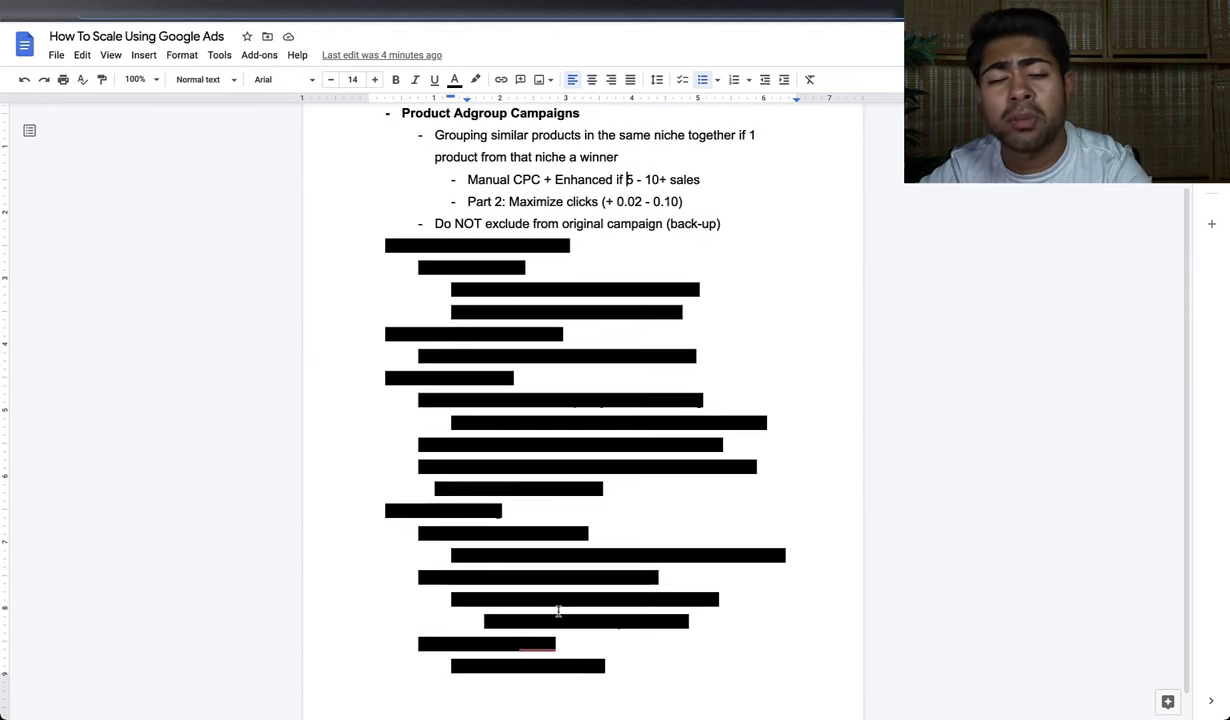
pyautogui.scroll(2, 558, 611)
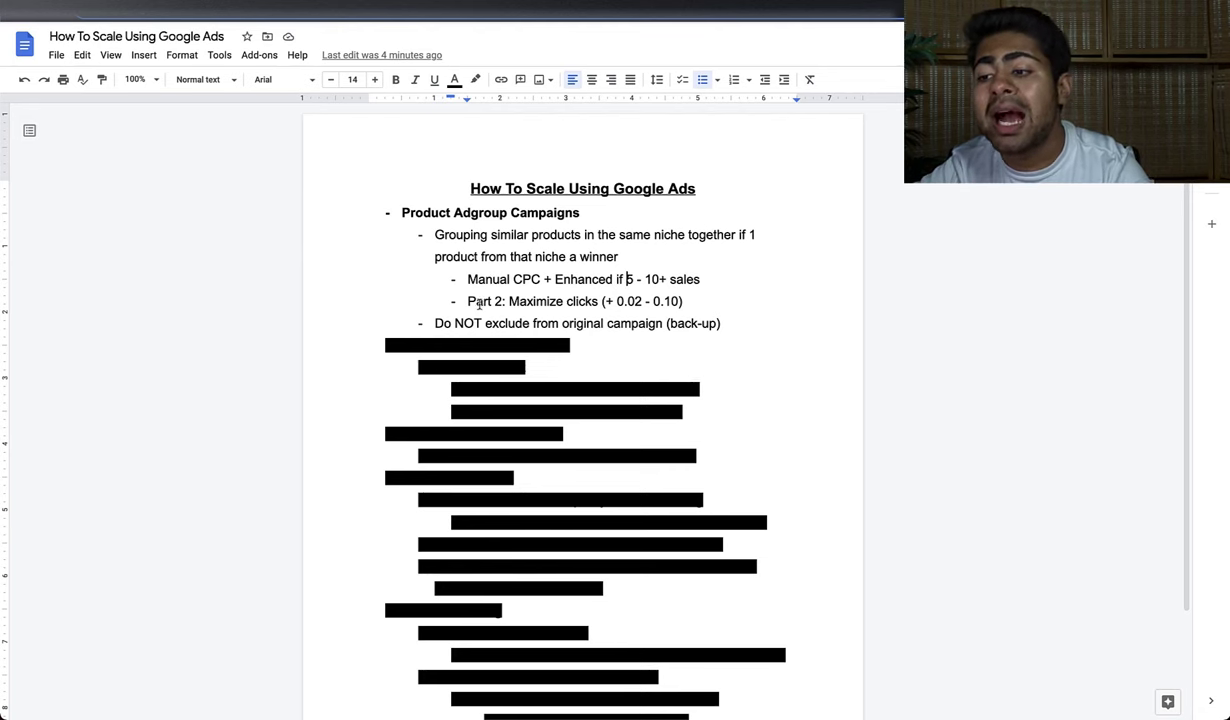
pyautogui.moveTo(455, 279); pyautogui.dragTo(632, 280)
pyautogui.click(609, 279)
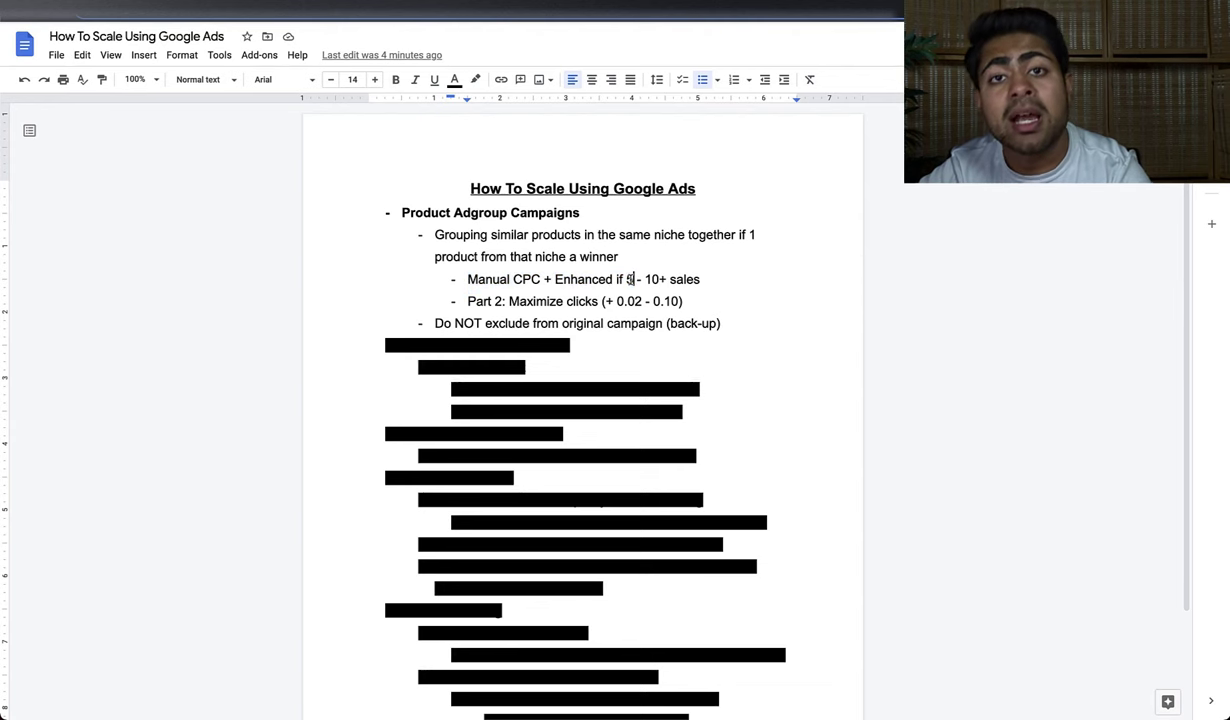
pyautogui.moveTo(509, 304); pyautogui.dragTo(610, 308)
pyautogui.click(606, 284)
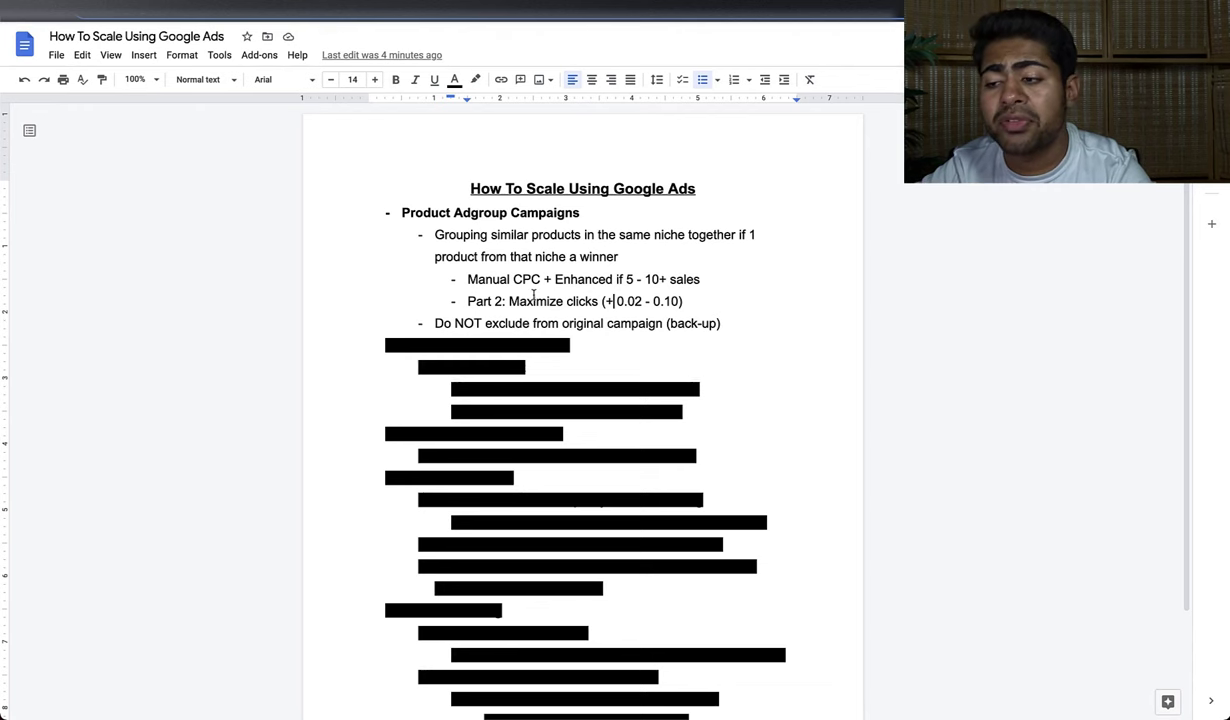
pyautogui.moveTo(617, 301); pyautogui.dragTo(642, 301)
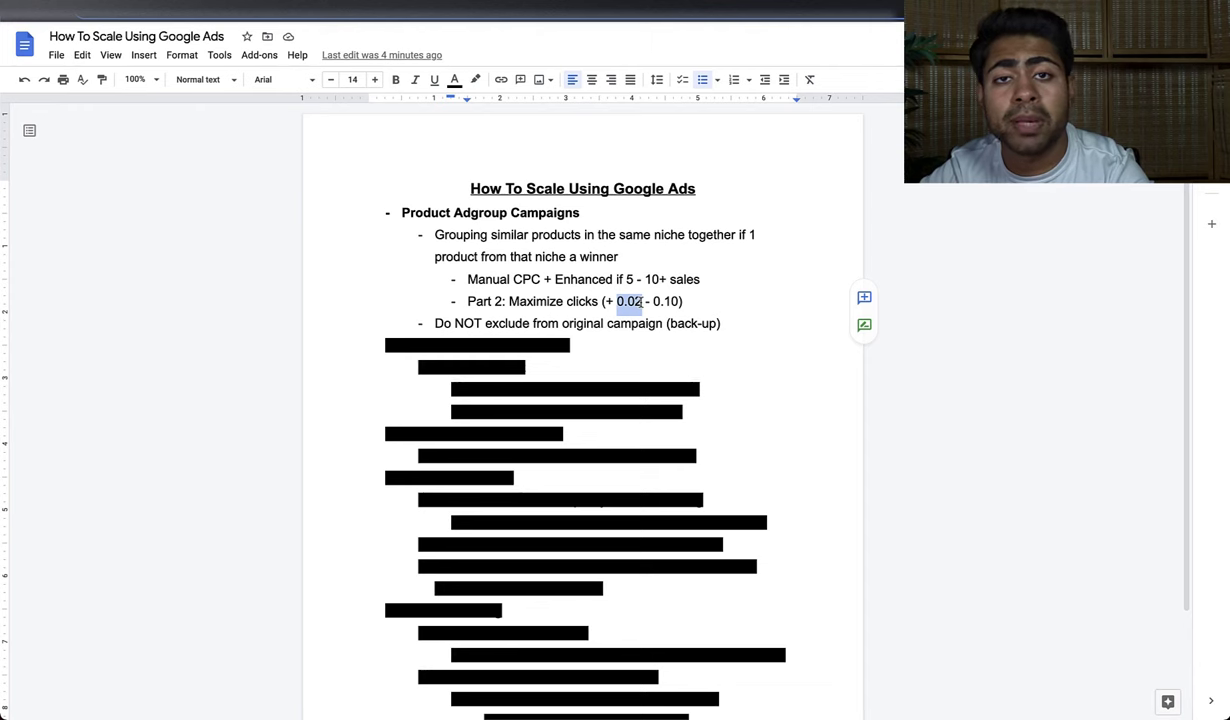
pyautogui.click(680, 301)
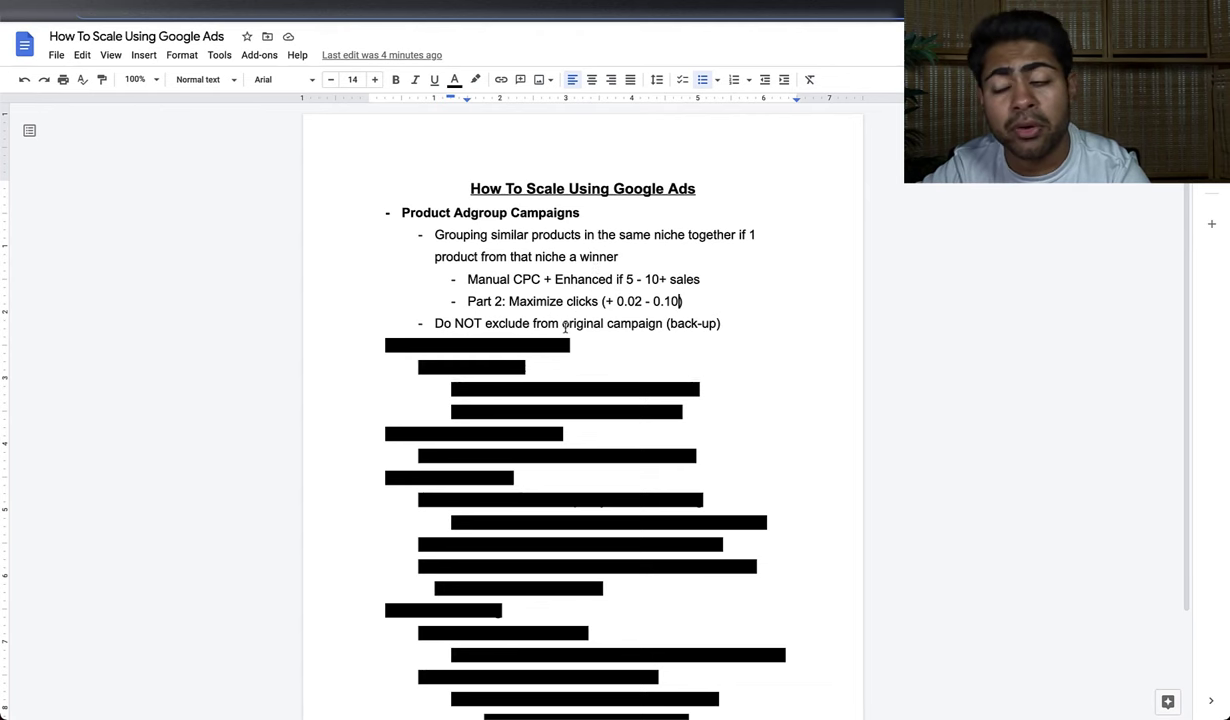
pyautogui.doubleClick(629, 301)
pyautogui.click(636, 303)
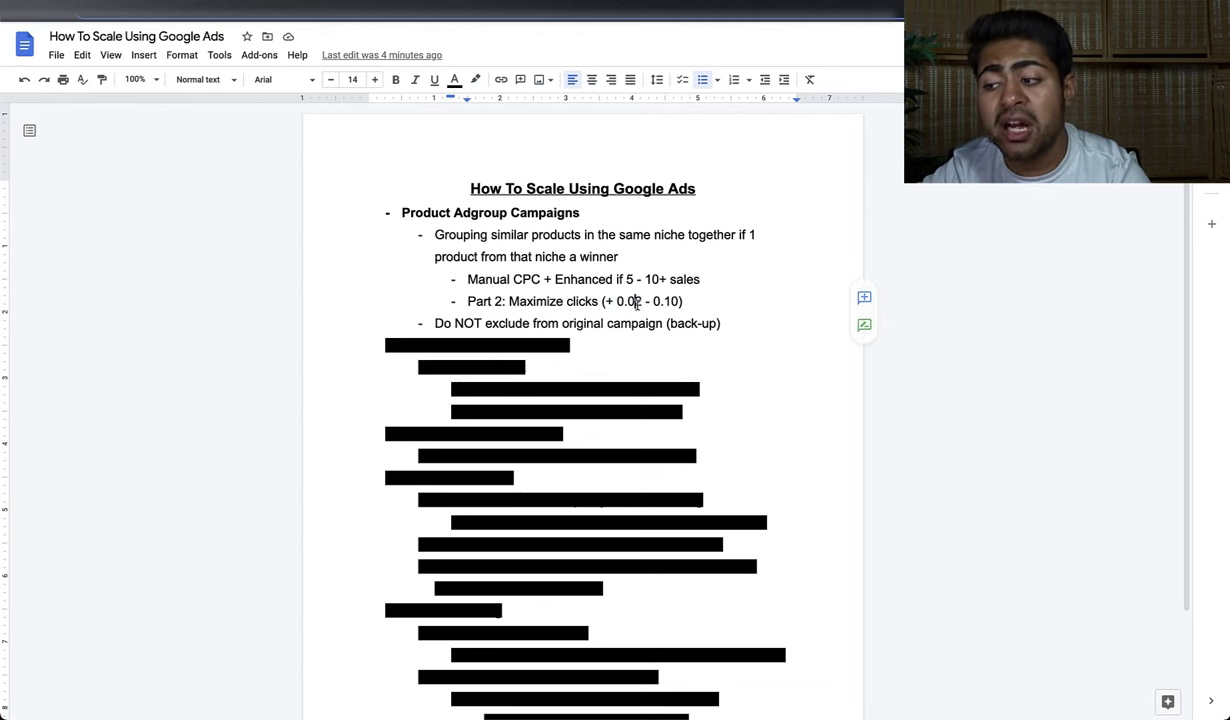
pyautogui.moveTo(660, 301); pyautogui.dragTo(690, 303)
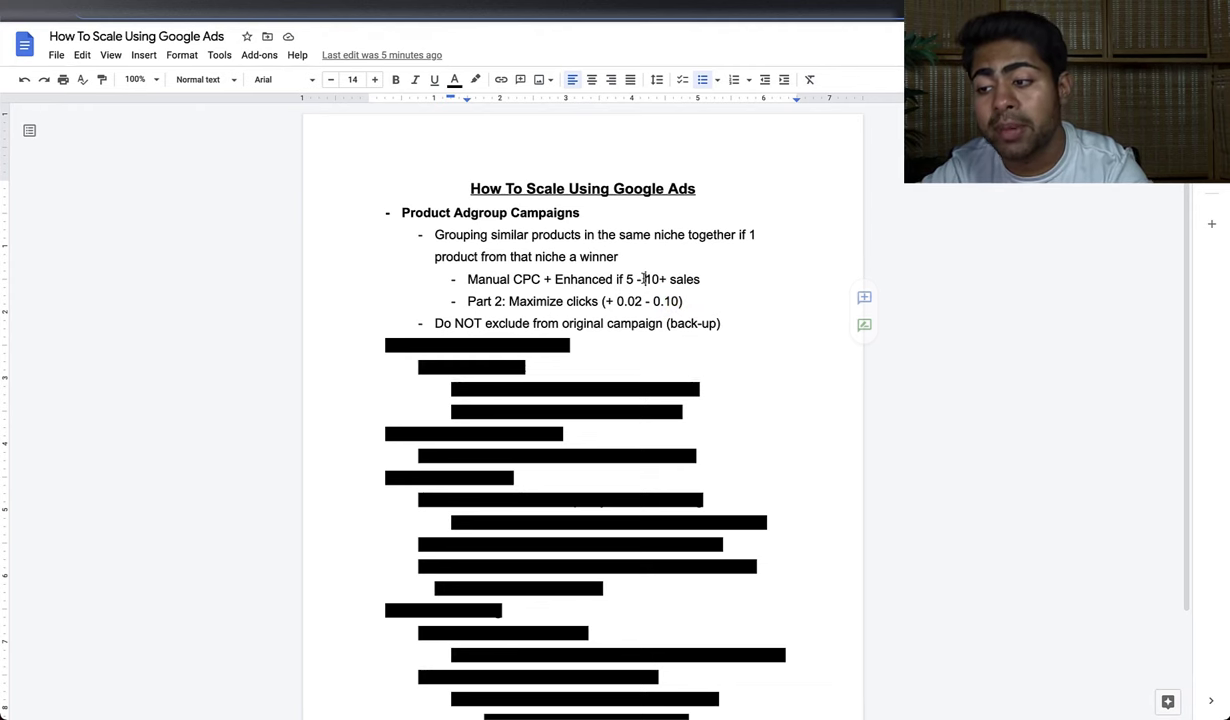
# Select the two bid strategy bullets and the 'Do NOT exclude' bullet while explaining them
pyautogui.moveTo(462, 279); pyautogui.dragTo(651, 297)
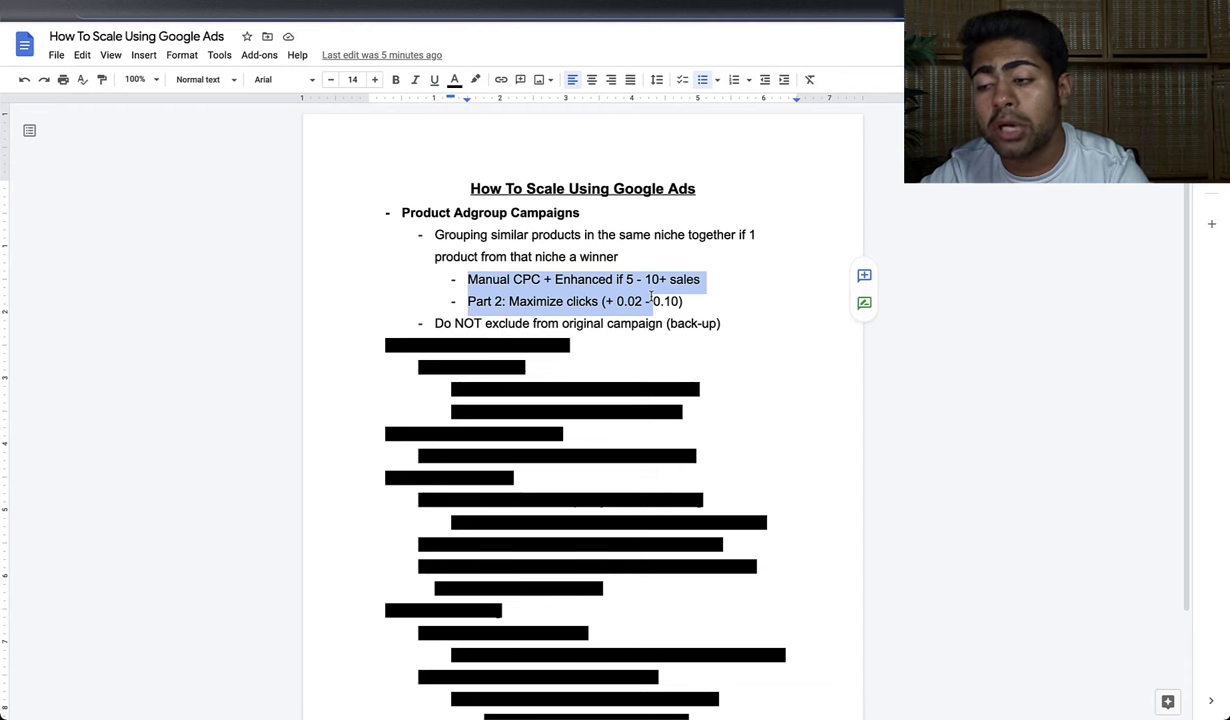
pyautogui.click(650, 300)
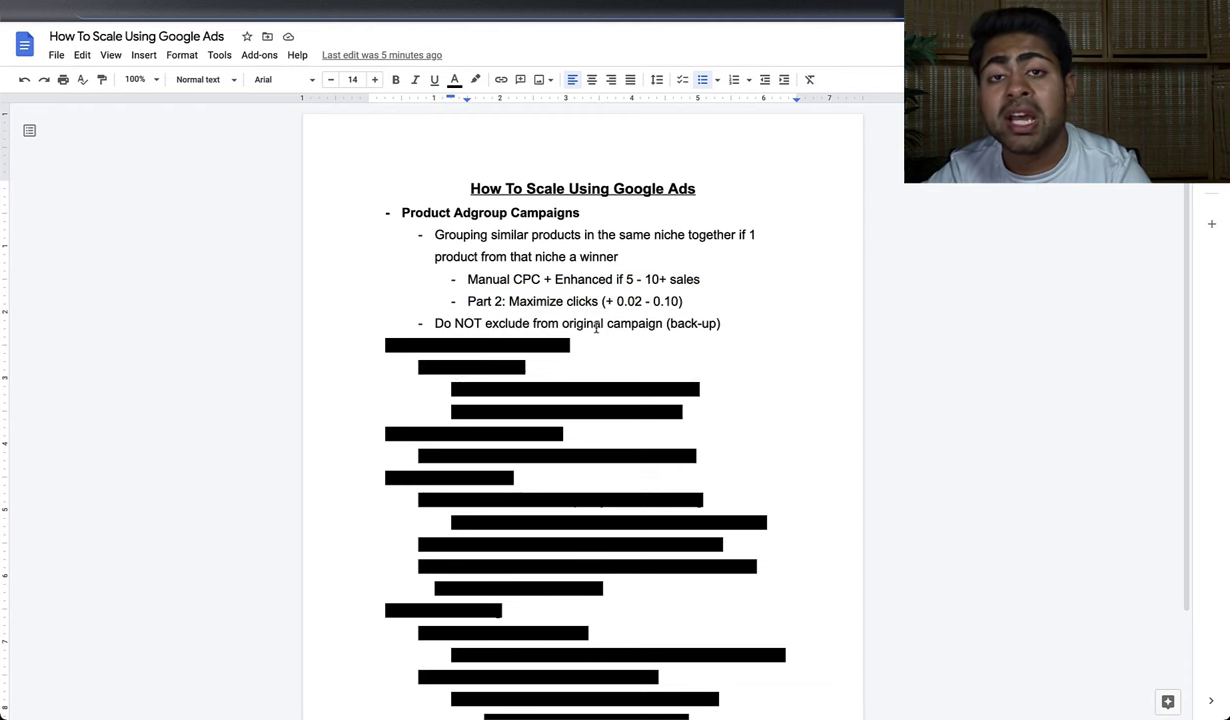
pyautogui.tripleClick(500, 324)
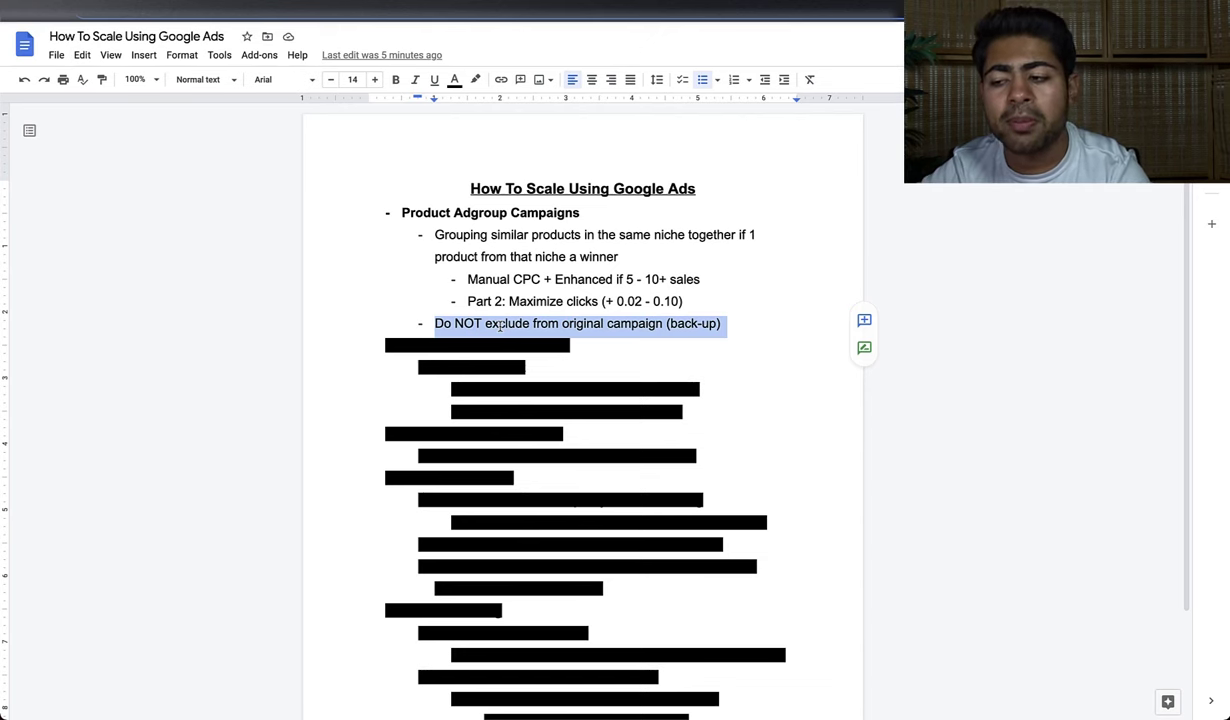
pyautogui.click(500, 324)
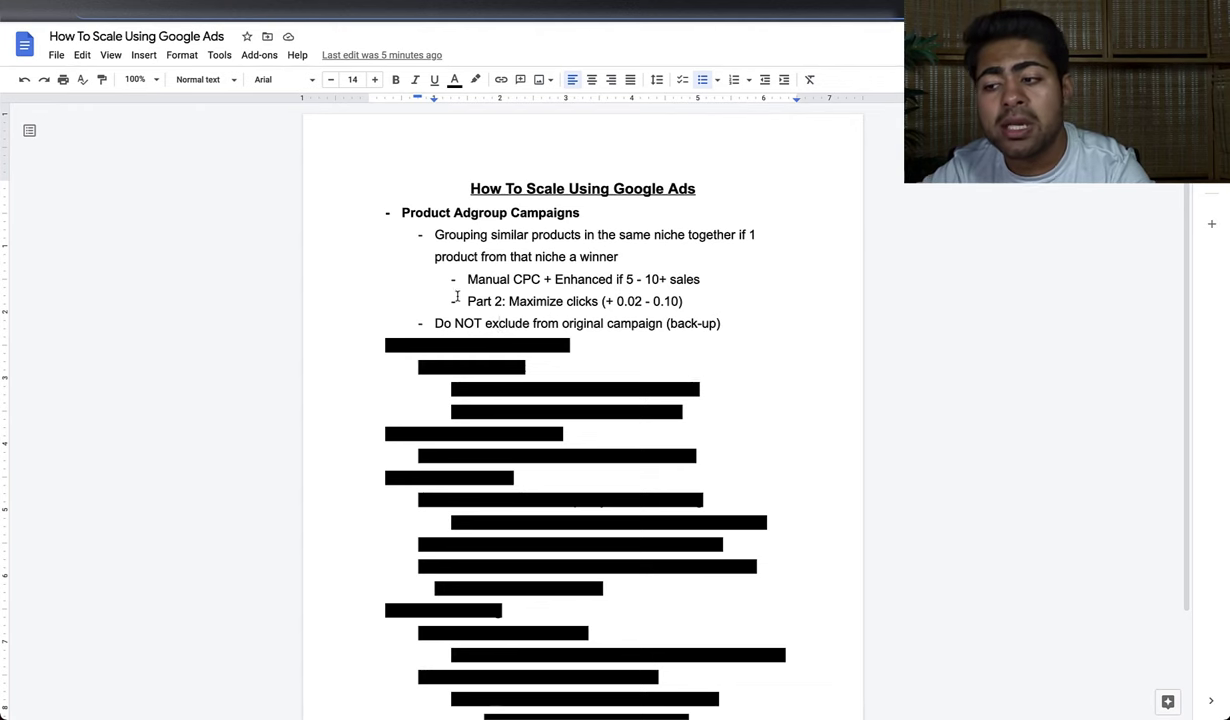
pyautogui.moveTo(466, 280); pyautogui.dragTo(628, 311)
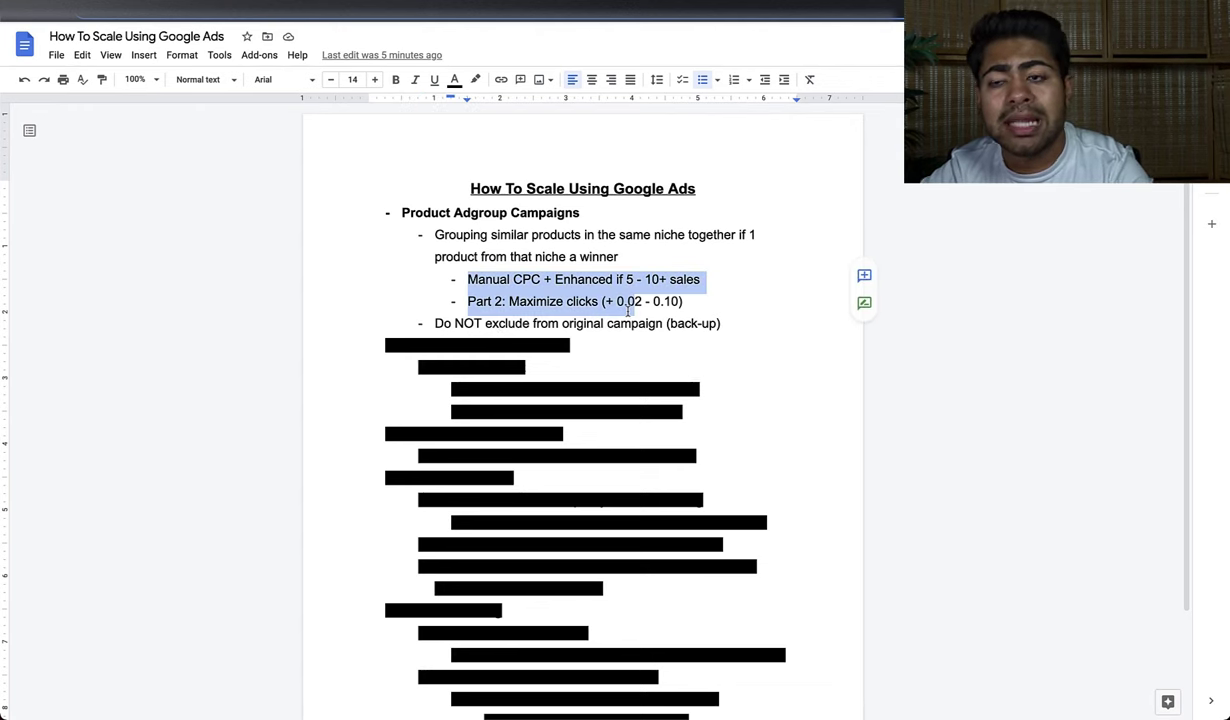
pyautogui.click(604, 332)
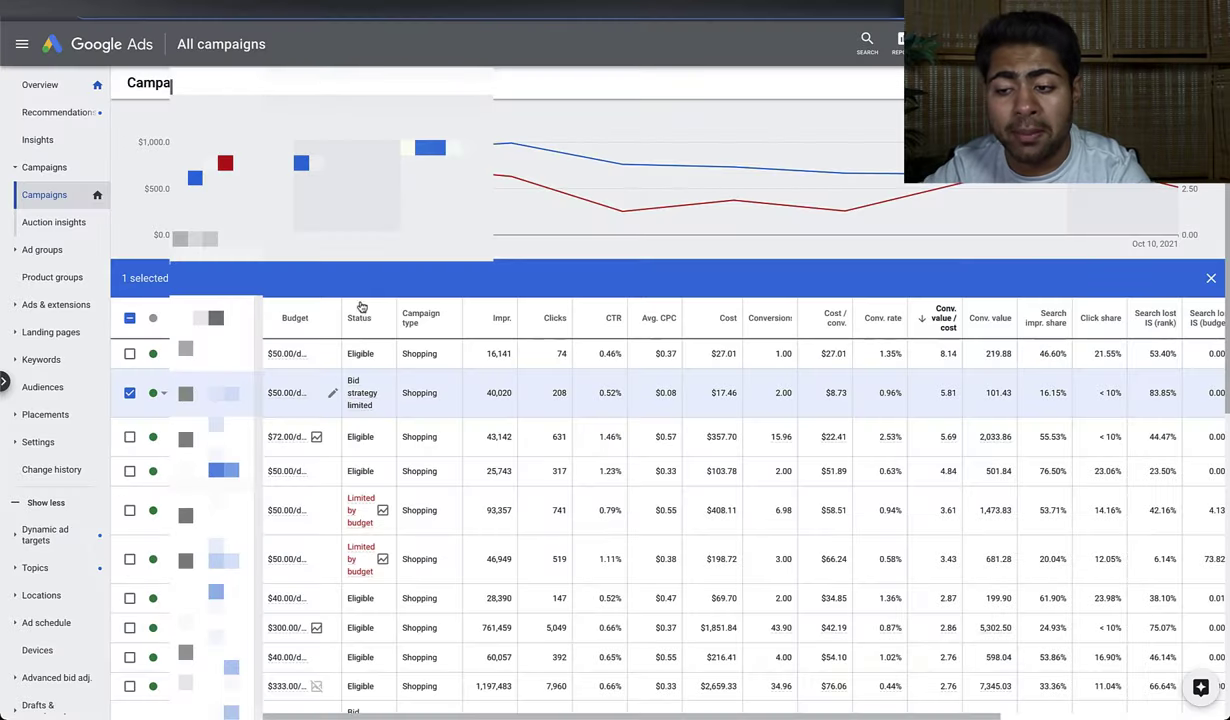
# Swap the limited campaign for the 16,141, 25,743, 46,949 and 28,390-impression campaigns
pyautogui.click(129, 392)
pyautogui.click(129, 353)
pyautogui.scroll(-1, 128, 364)
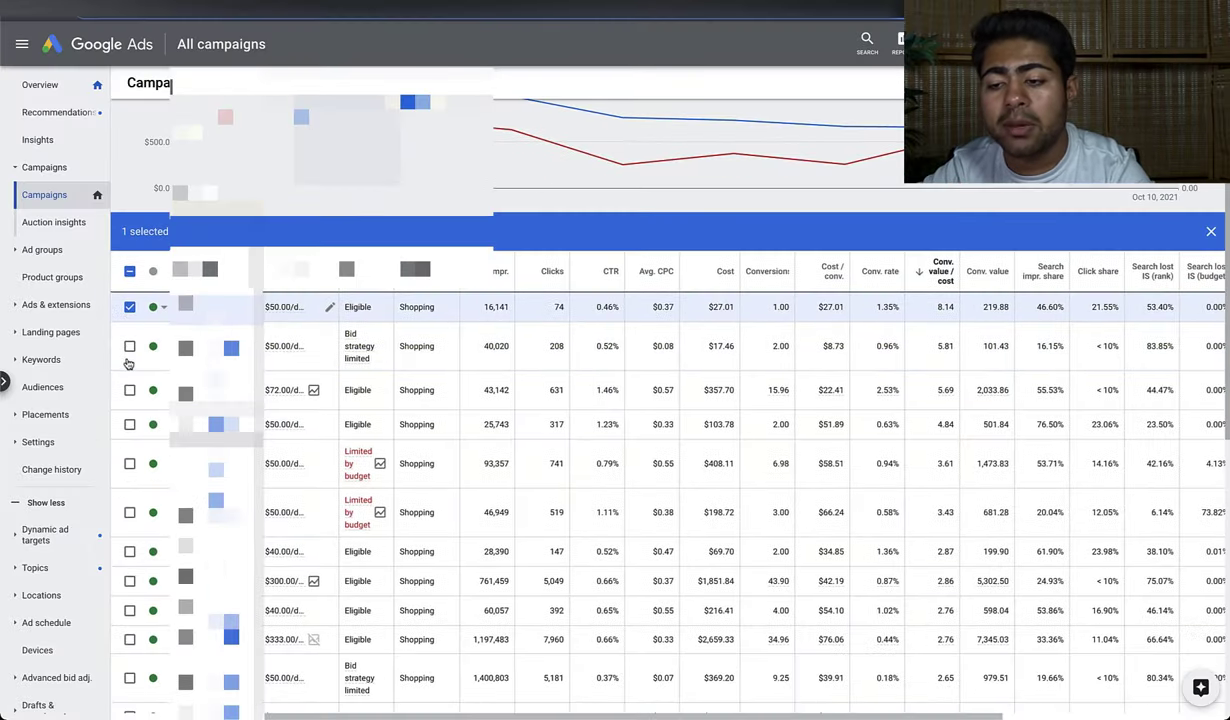
pyautogui.scroll(-1, 128, 364)
pyautogui.click(129, 389)
pyautogui.scroll(-1, 128, 464)
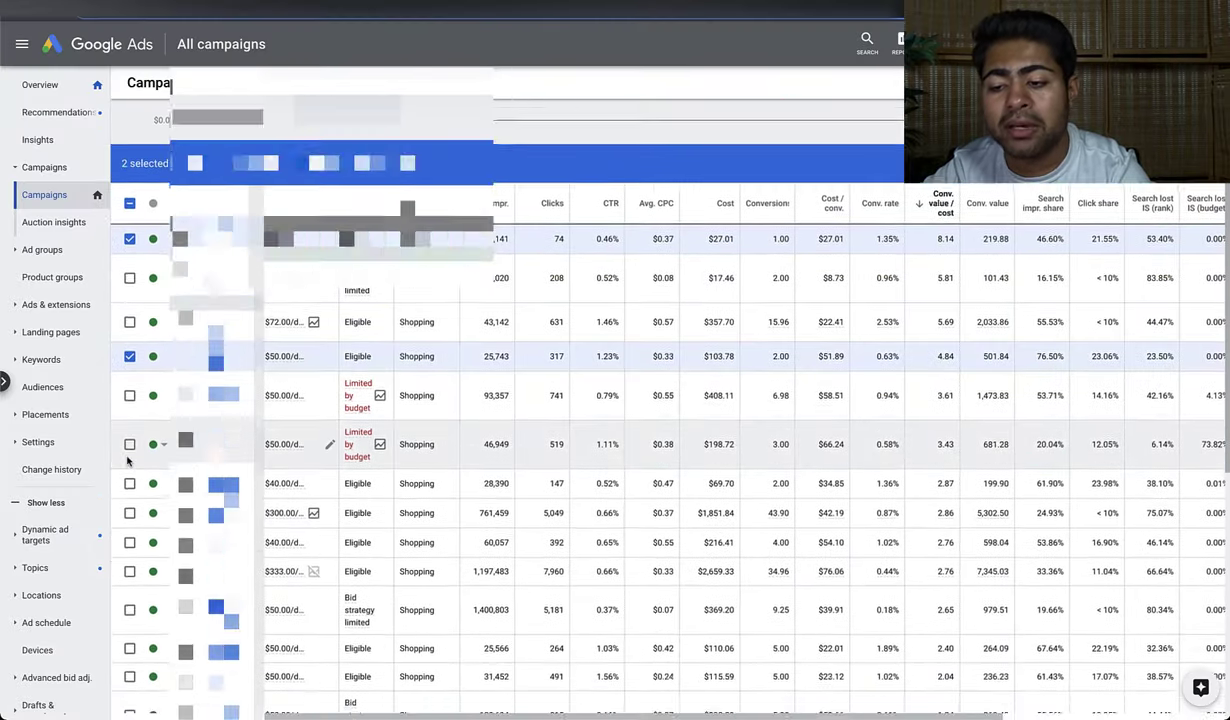
pyautogui.click(129, 444)
pyautogui.scroll(-1, 128, 444)
pyautogui.click(129, 442)
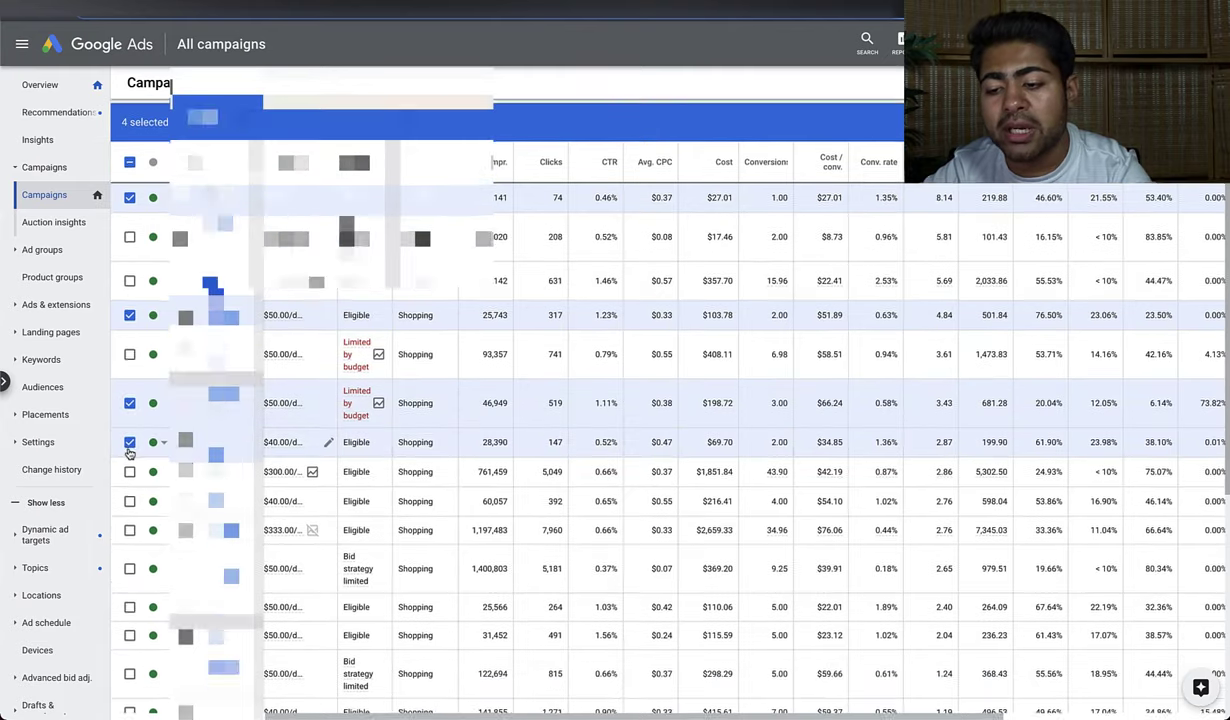
# Also tick the 12,850, 19,132, 4,855, 2,310 and 4,481-impression campaigns
pyautogui.scroll(-2, 129, 452)
pyautogui.scroll(-1, 137, 598)
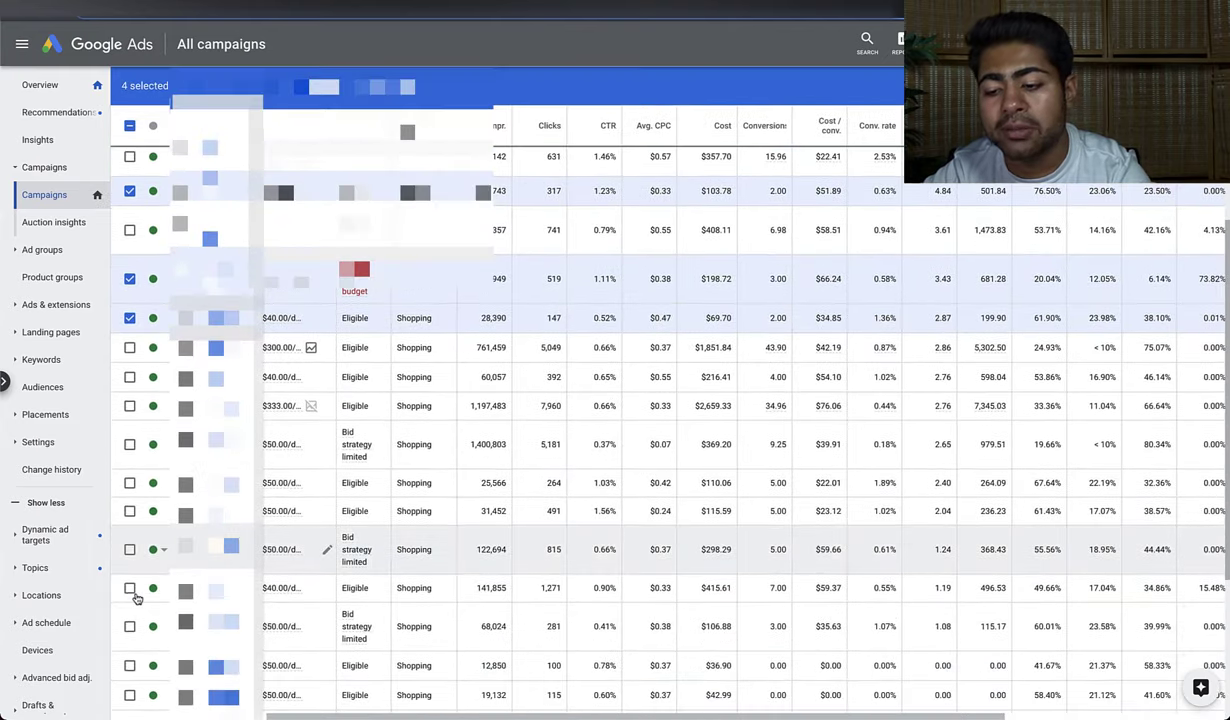
pyautogui.scroll(-3, 137, 595)
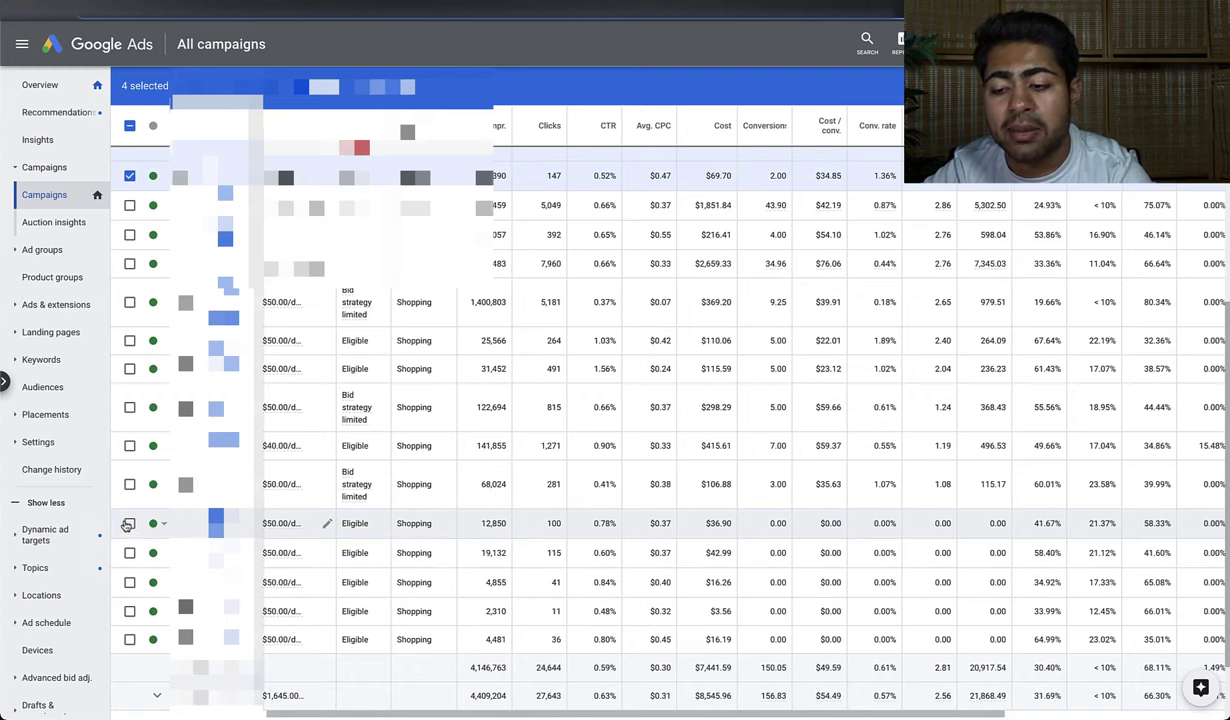
pyautogui.click(129, 523)
pyautogui.click(129, 552)
pyautogui.click(129, 582)
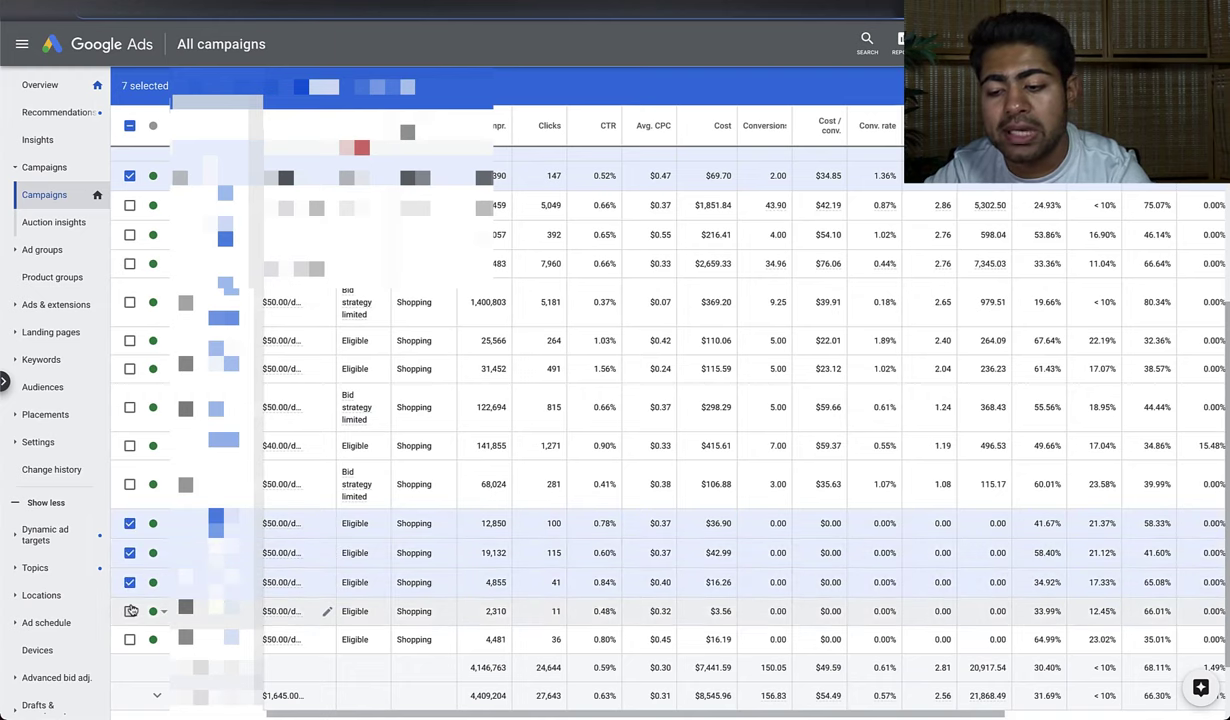
pyautogui.click(129, 611)
pyautogui.click(129, 639)
pyautogui.scroll(5, 129, 640)
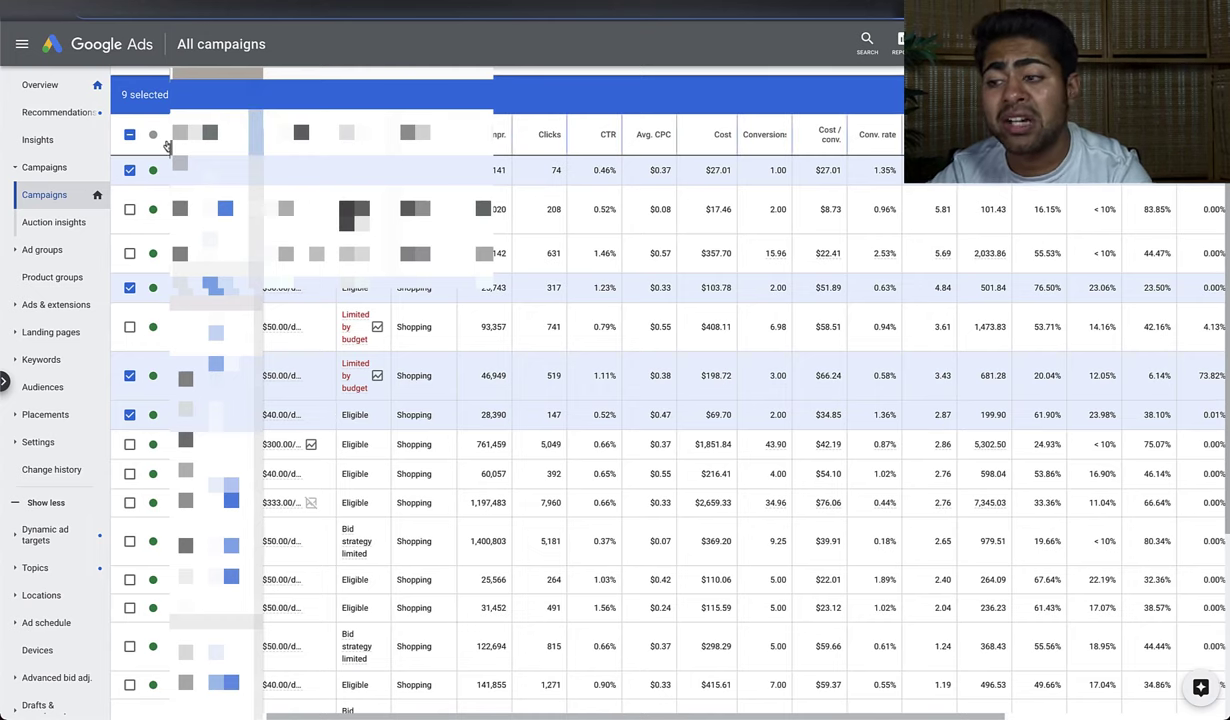
pyautogui.scroll(3, 580, 345)
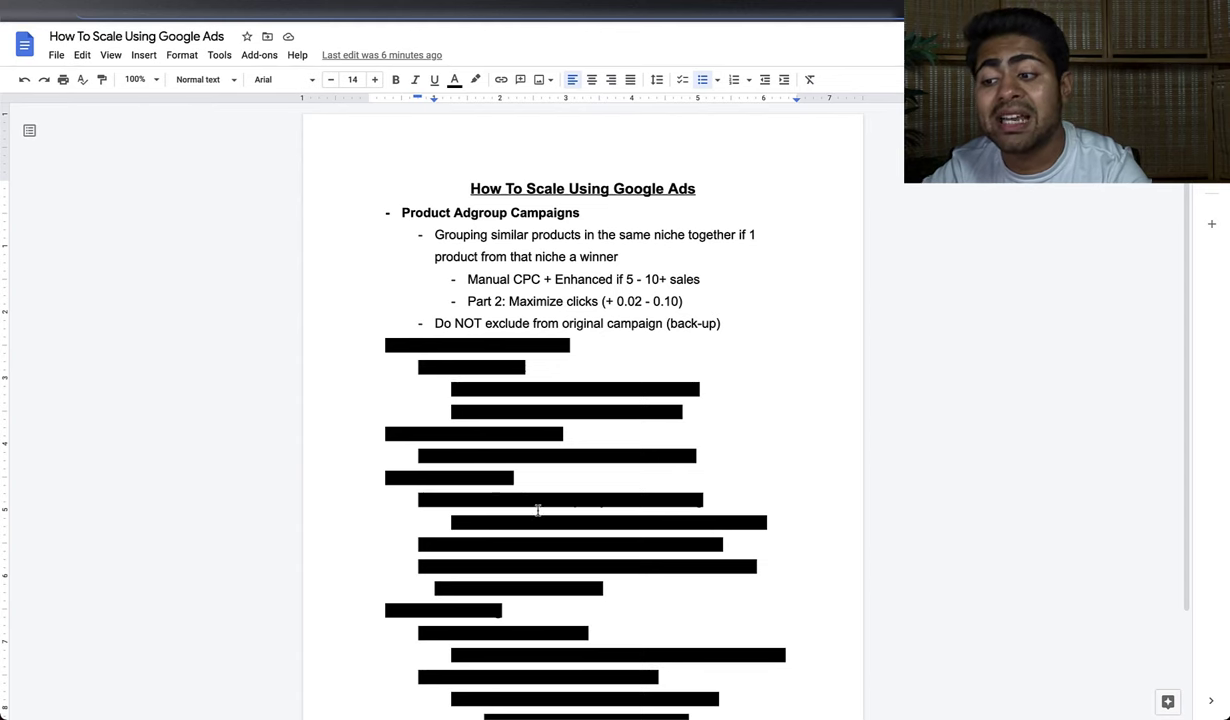
# Set the highlight of the blacked-out Single Adgroup Campaigns lines to None
pyautogui.moveTo(686, 412); pyautogui.dragTo(382, 340)
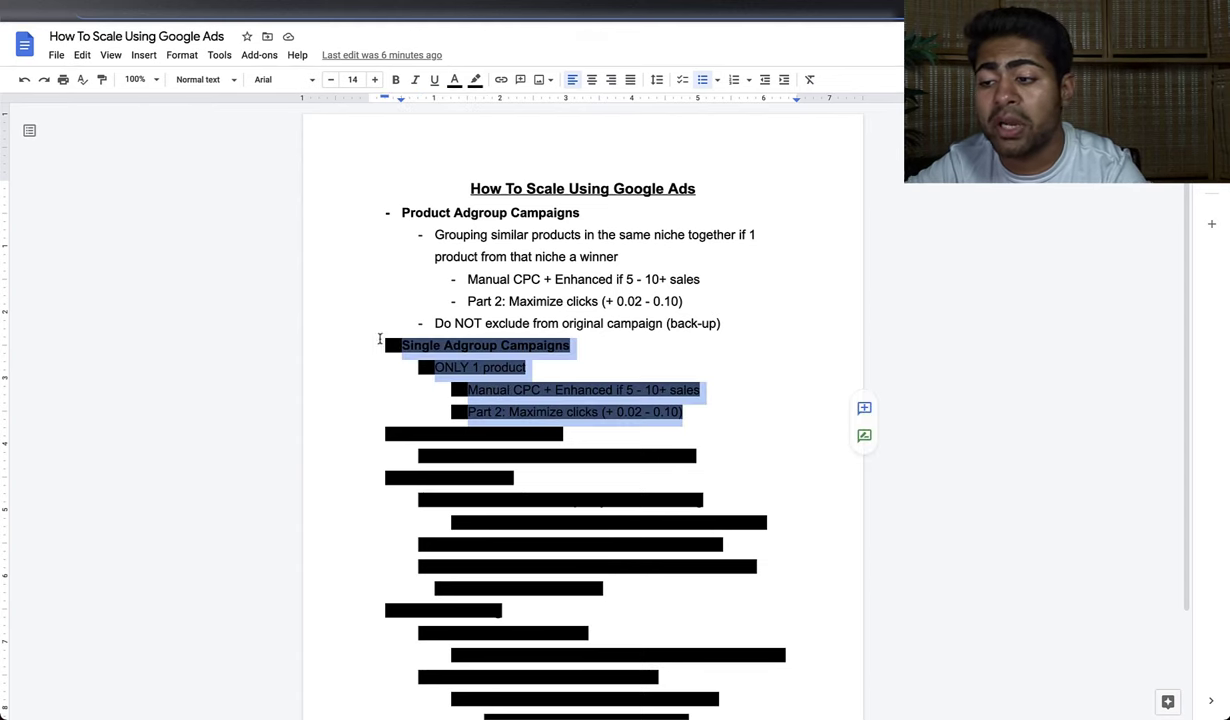
pyautogui.click(475, 79)
pyautogui.click(492, 102)
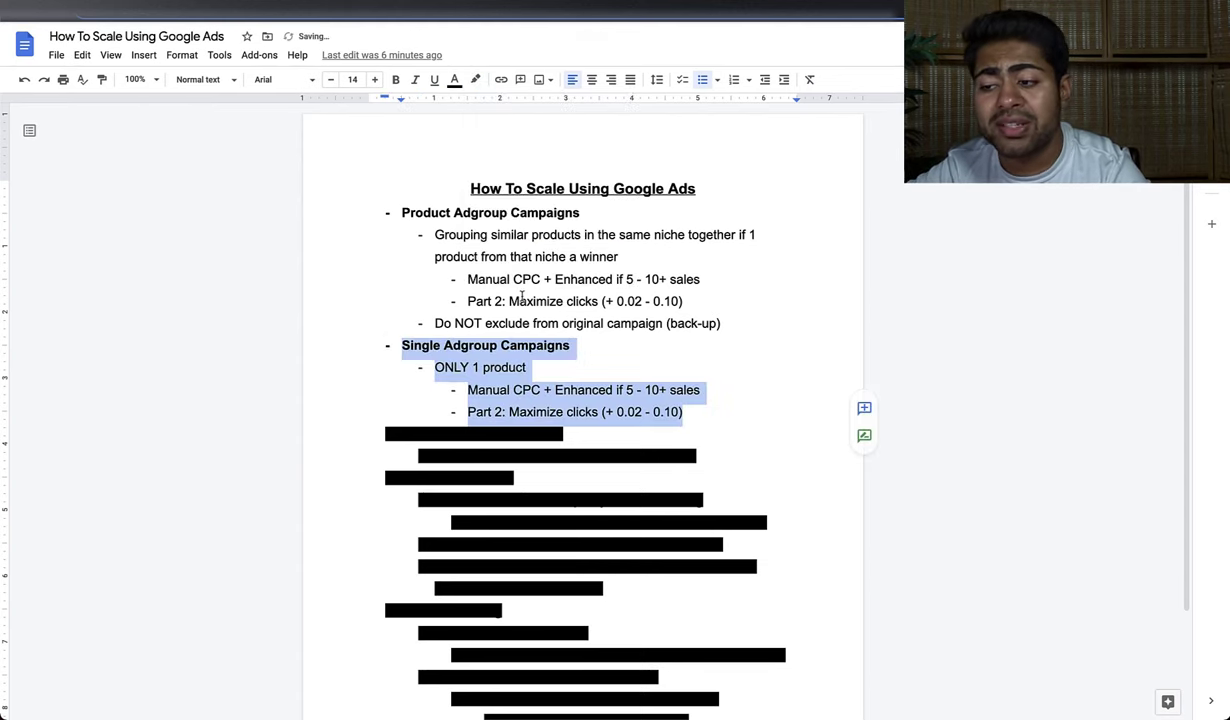
pyautogui.click(521, 300)
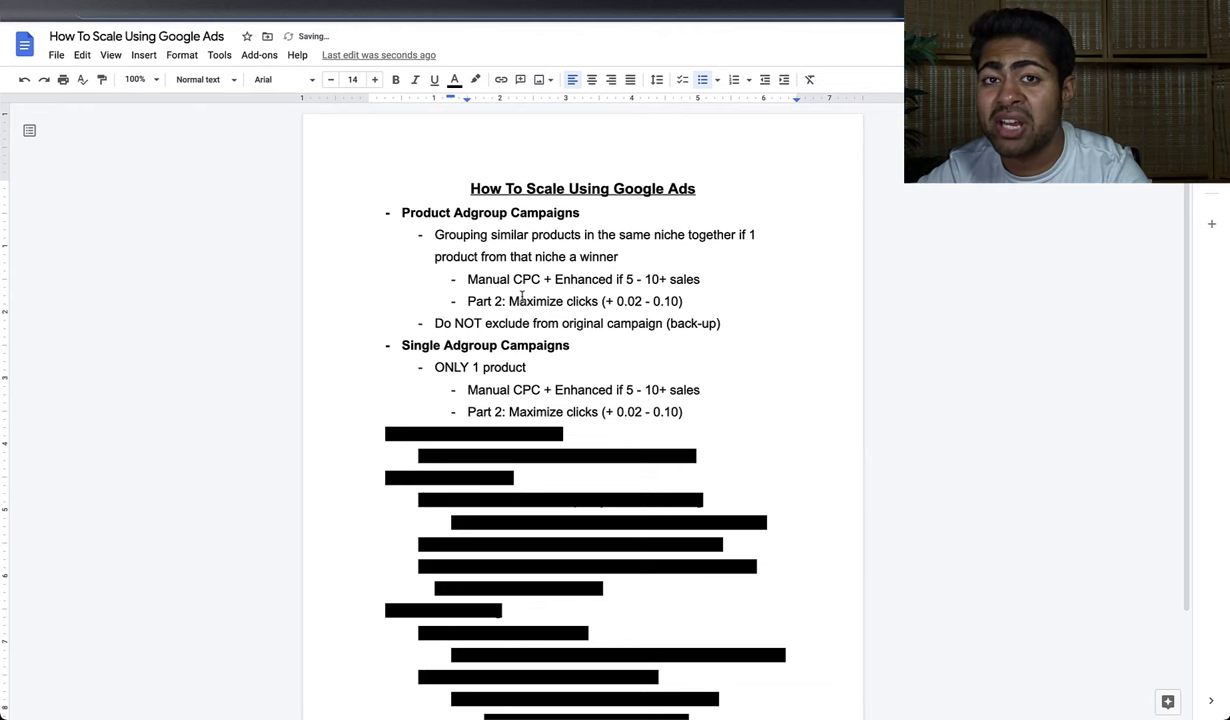
# Select the word 'Adgroup' and then the second heading while explaining them
pyautogui.doubleClick(459, 220)
pyautogui.click(459, 221)
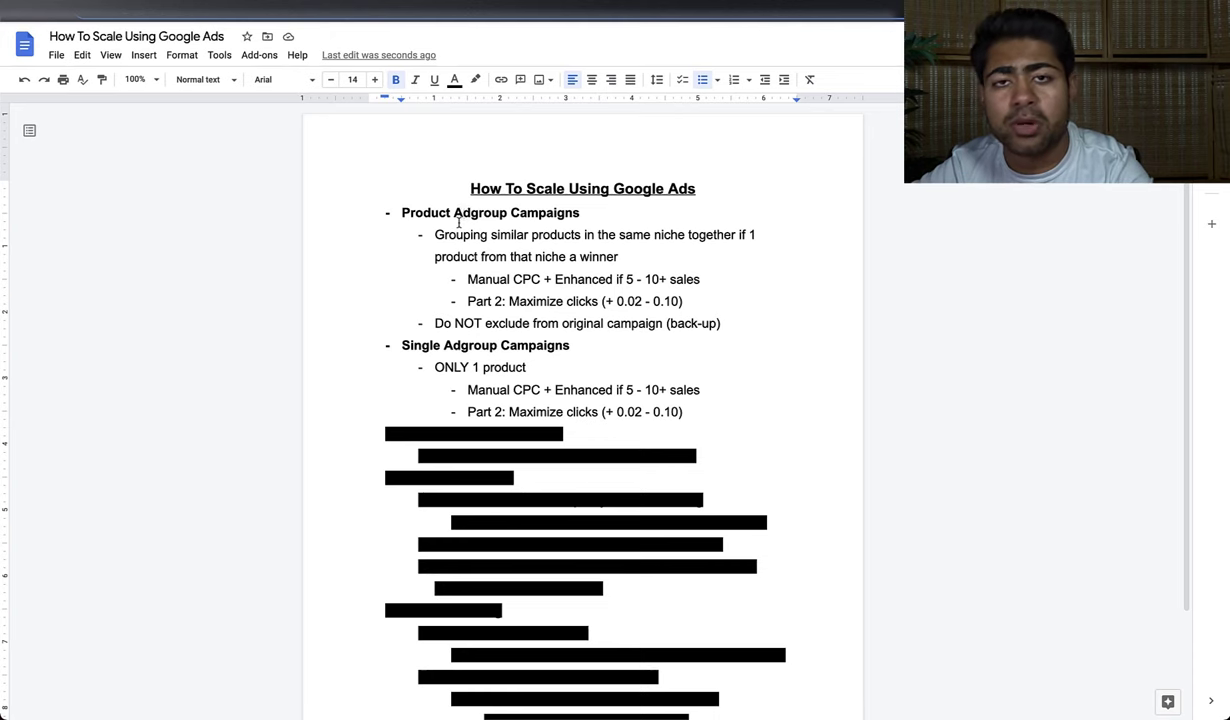
pyautogui.scroll(-2, 459, 238)
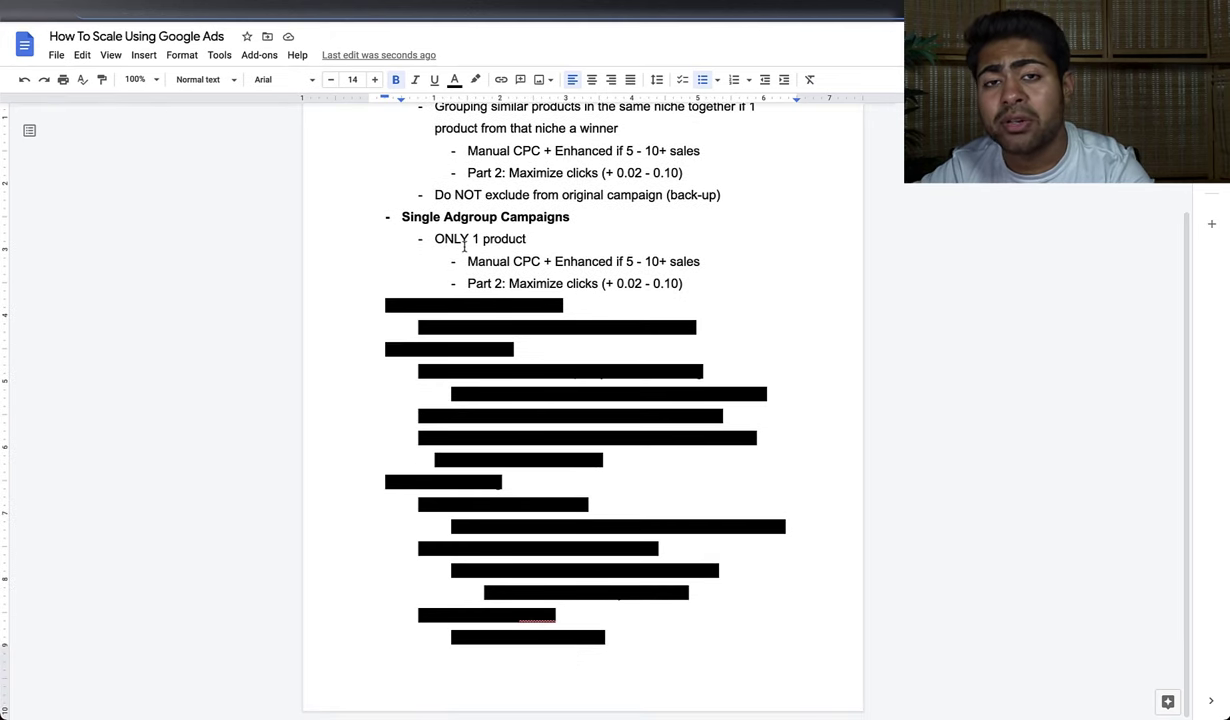
pyautogui.scroll(1, 464, 246)
pyautogui.moveTo(402, 243); pyautogui.dragTo(570, 243)
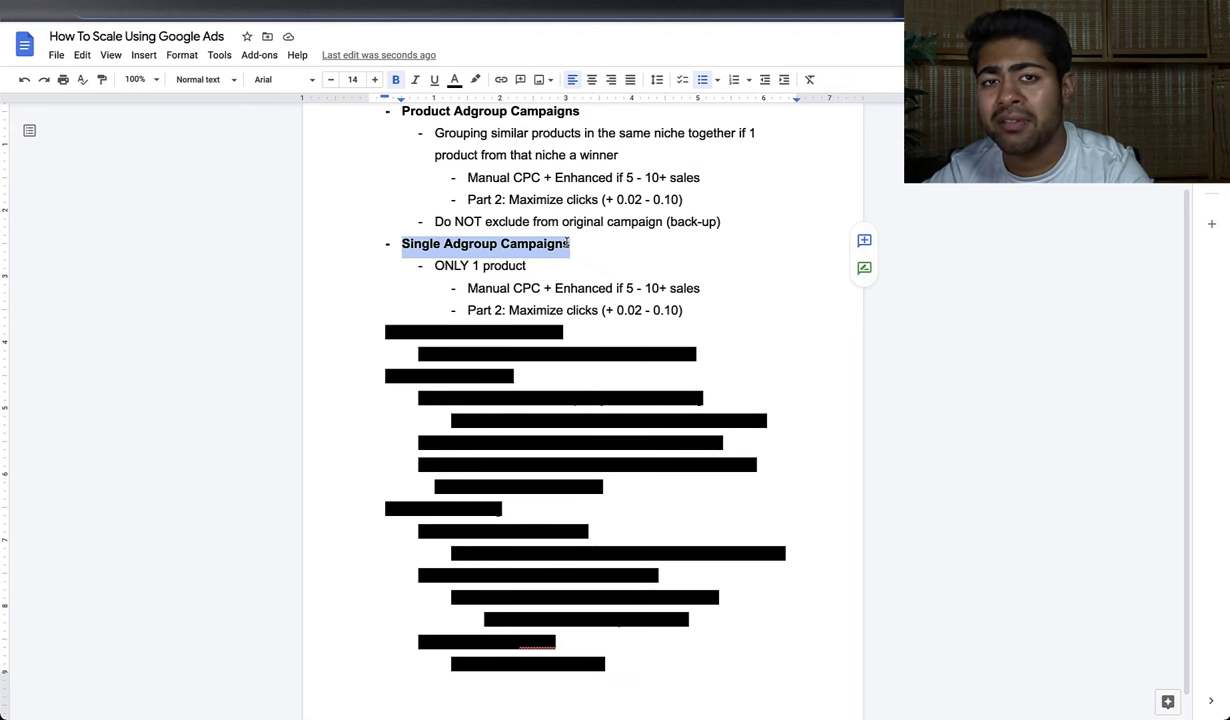
pyautogui.click(528, 293)
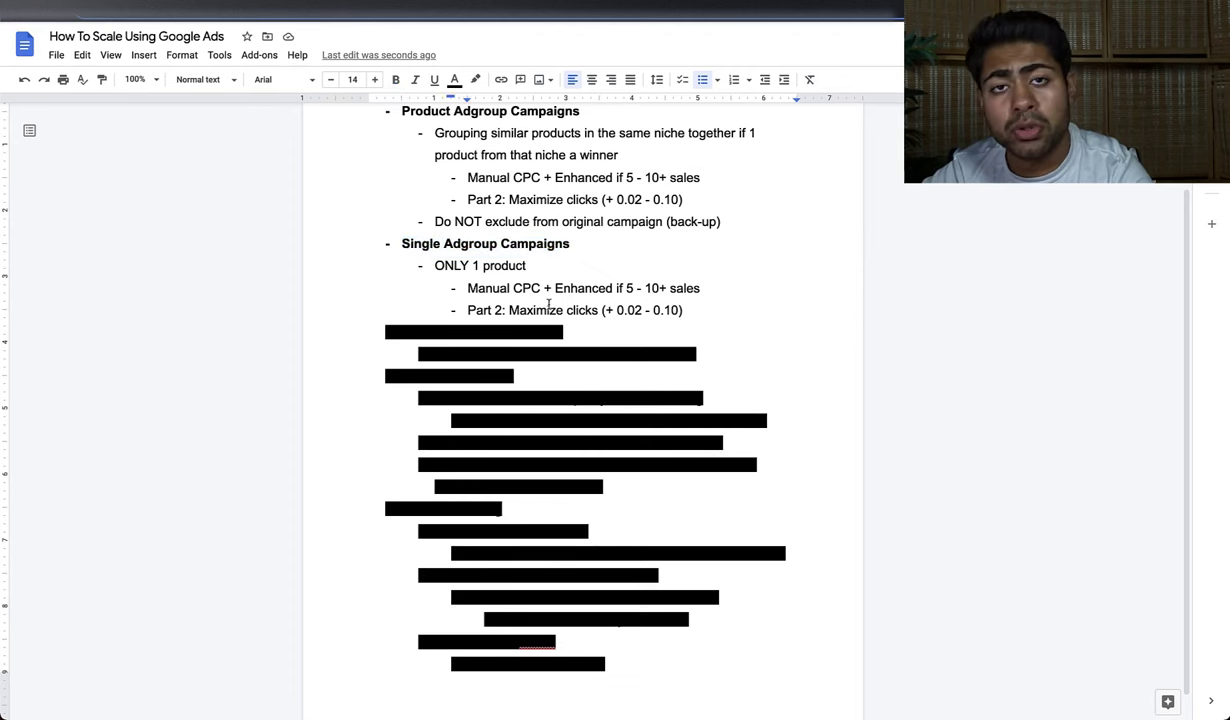
# Select 'ONLY 1 product', 'Manual CPC + Enhanced' and the 5 - 10+ sales threshold while explaining
pyautogui.click(436, 268)
pyautogui.moveTo(436, 270); pyautogui.dragTo(521, 272)
pyautogui.click(522, 268)
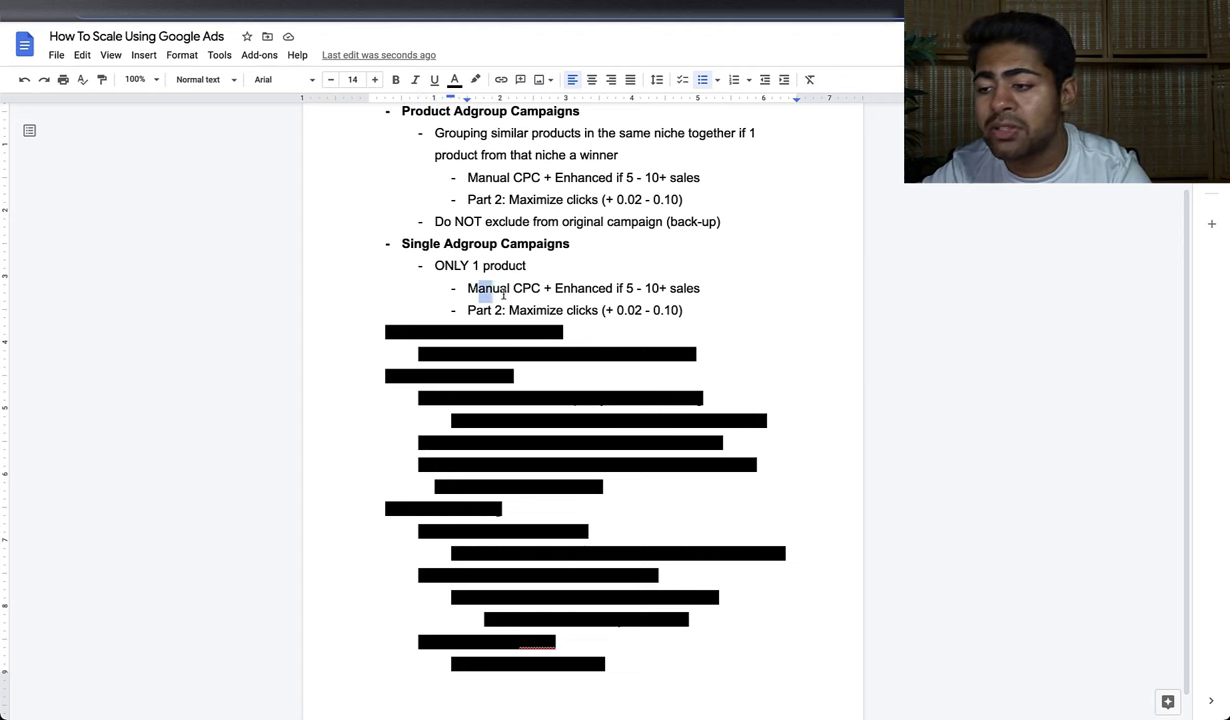
pyautogui.moveTo(479, 289); pyautogui.dragTo(706, 290)
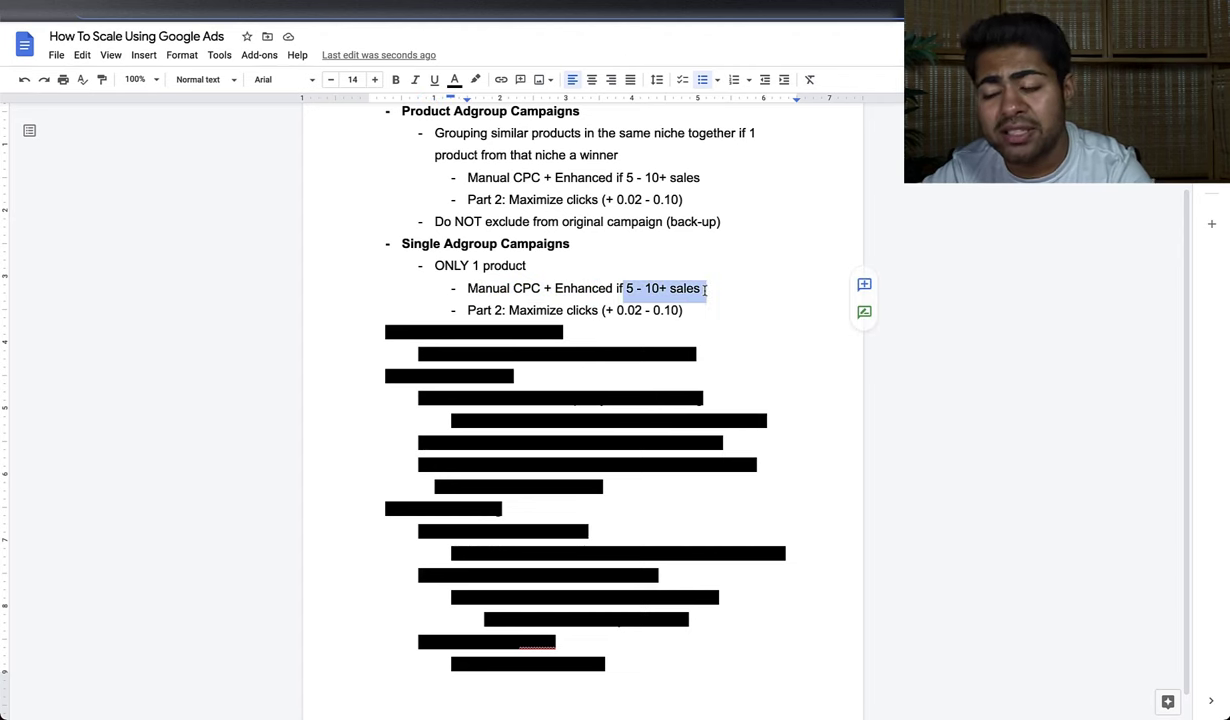
pyautogui.click(706, 290)
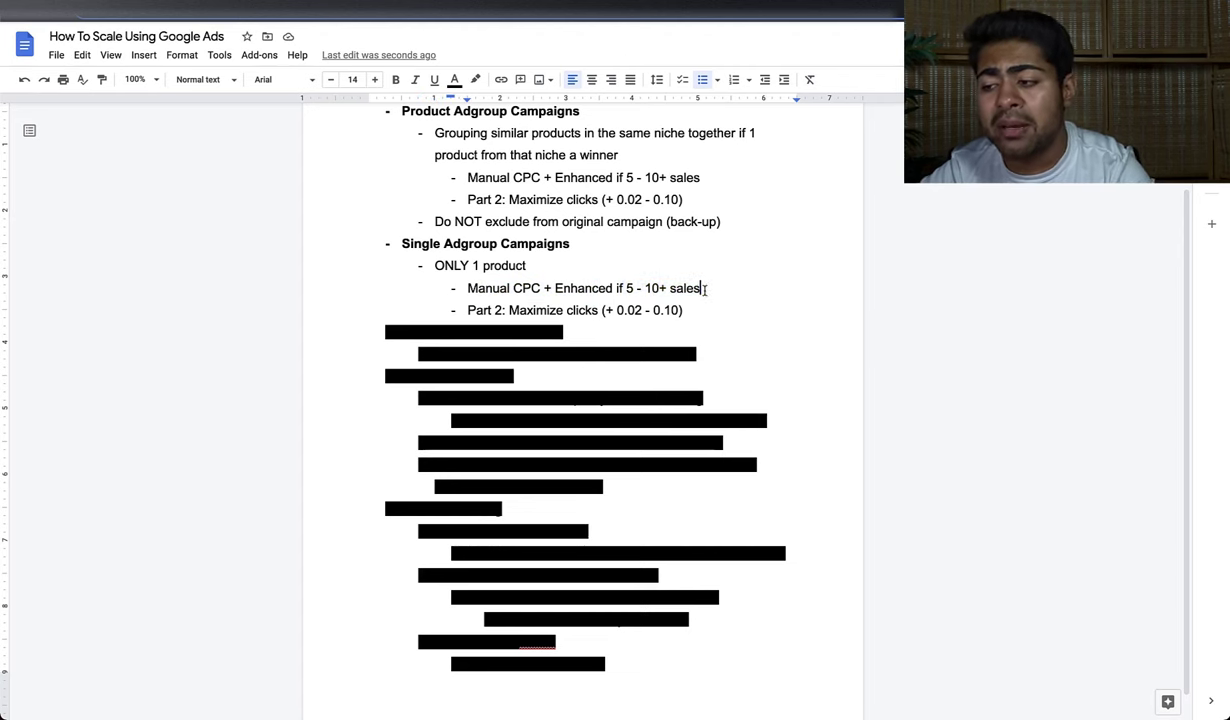
pyautogui.doubleClick(630, 288)
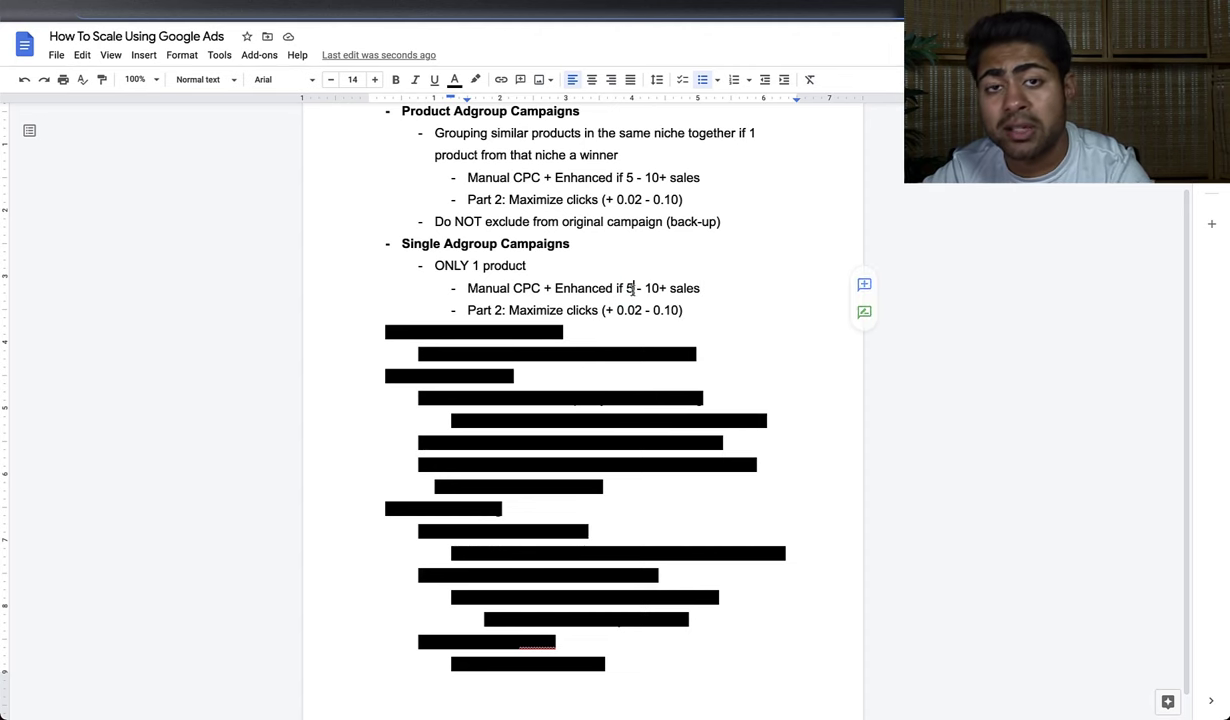
pyautogui.click(631, 289)
pyautogui.tripleClick(631, 289)
pyautogui.click(641, 289)
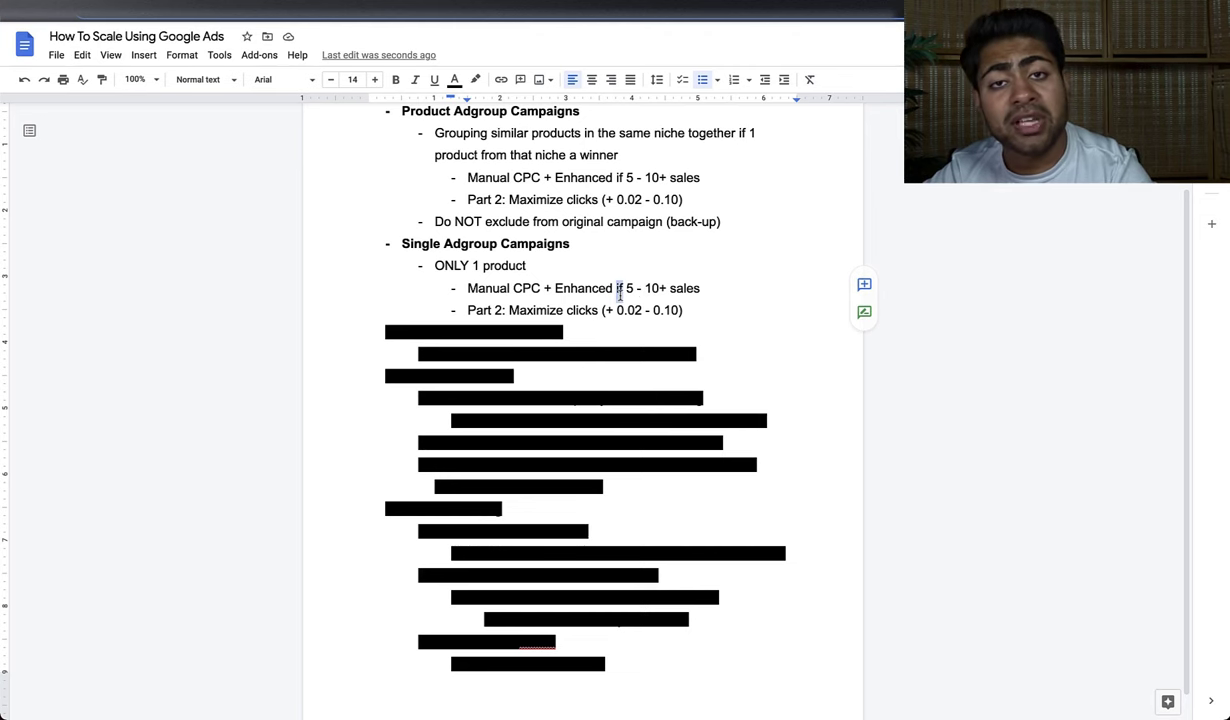
# Select the 'Part 2: Maximize clicks (+ 0.02 - 0.10)' line while explaining it
pyautogui.moveTo(467, 310); pyautogui.dragTo(677, 313)
pyautogui.click(605, 310)
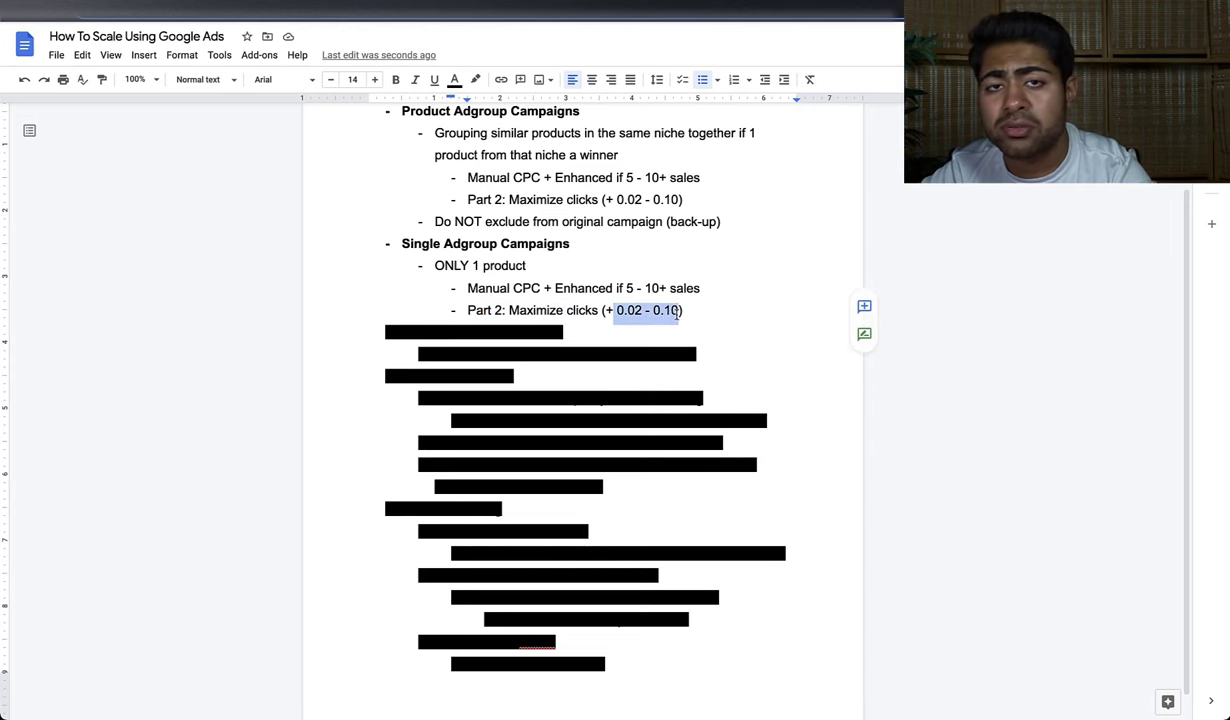
pyautogui.click(677, 313)
pyautogui.scroll(1, 665, 400)
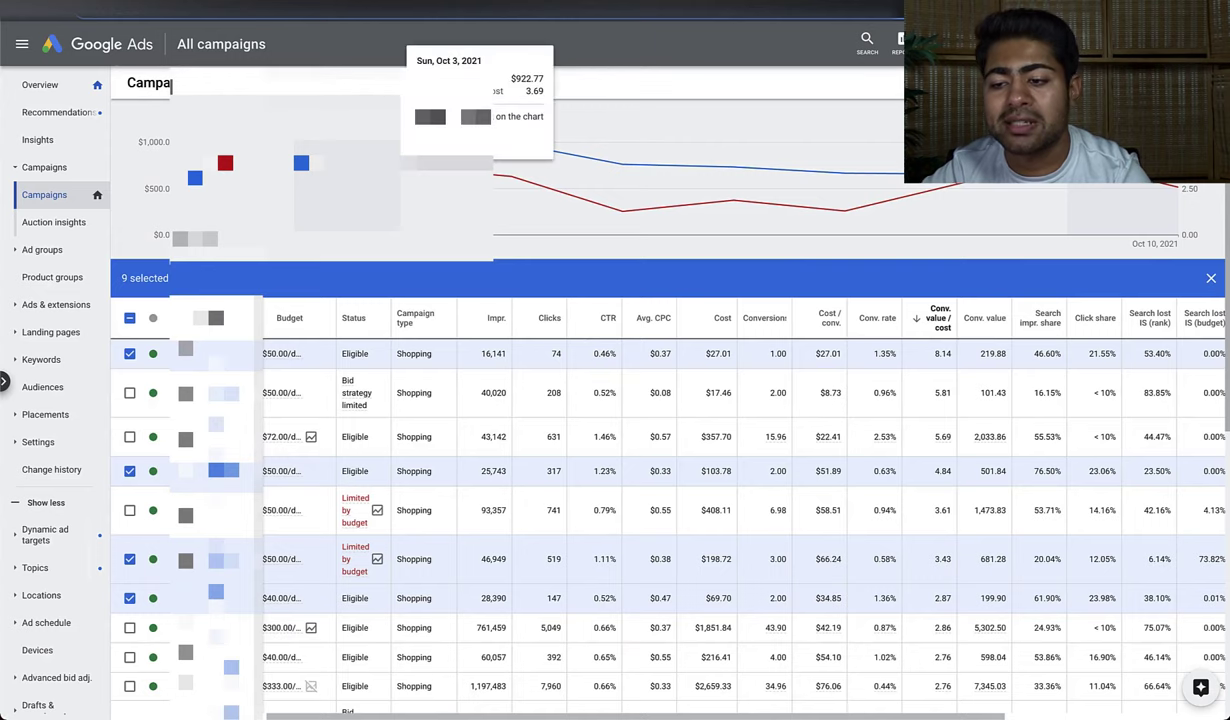
# Clear all selections, then tick the 40,020, 43,142, 93,357 and 60,057-impression campaigns
pyautogui.click(129, 318)
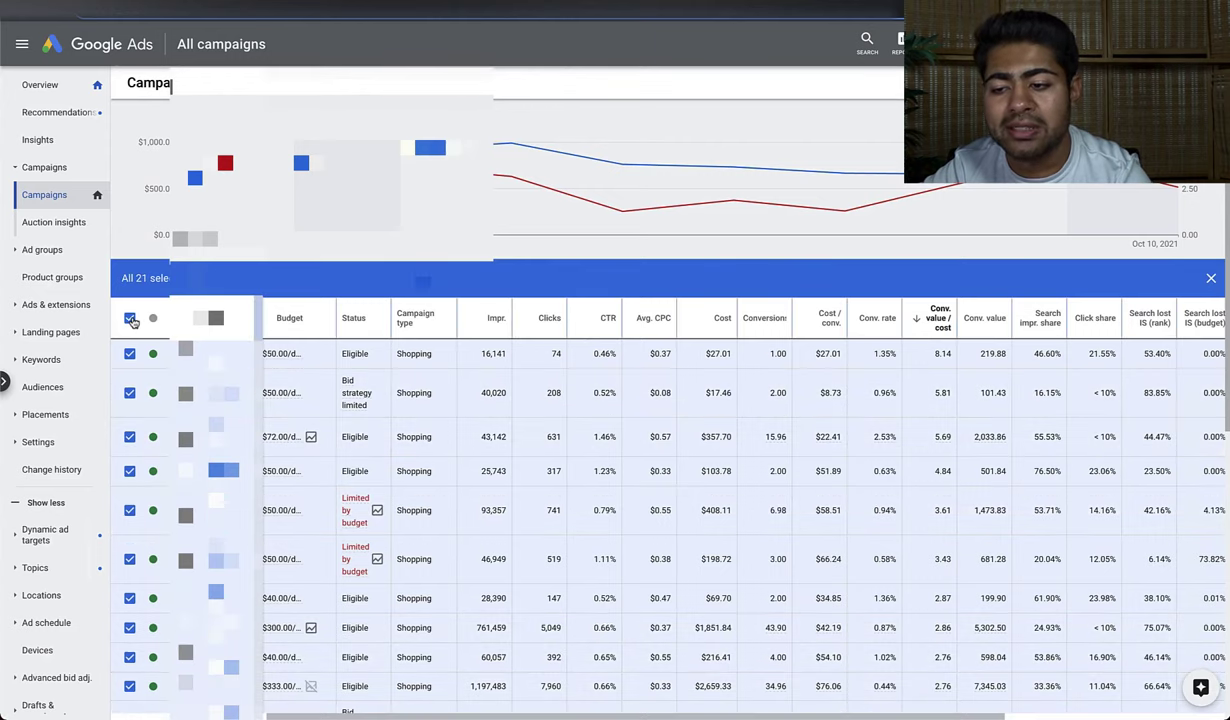
pyautogui.click(129, 318)
pyautogui.click(130, 381)
pyautogui.click(129, 425)
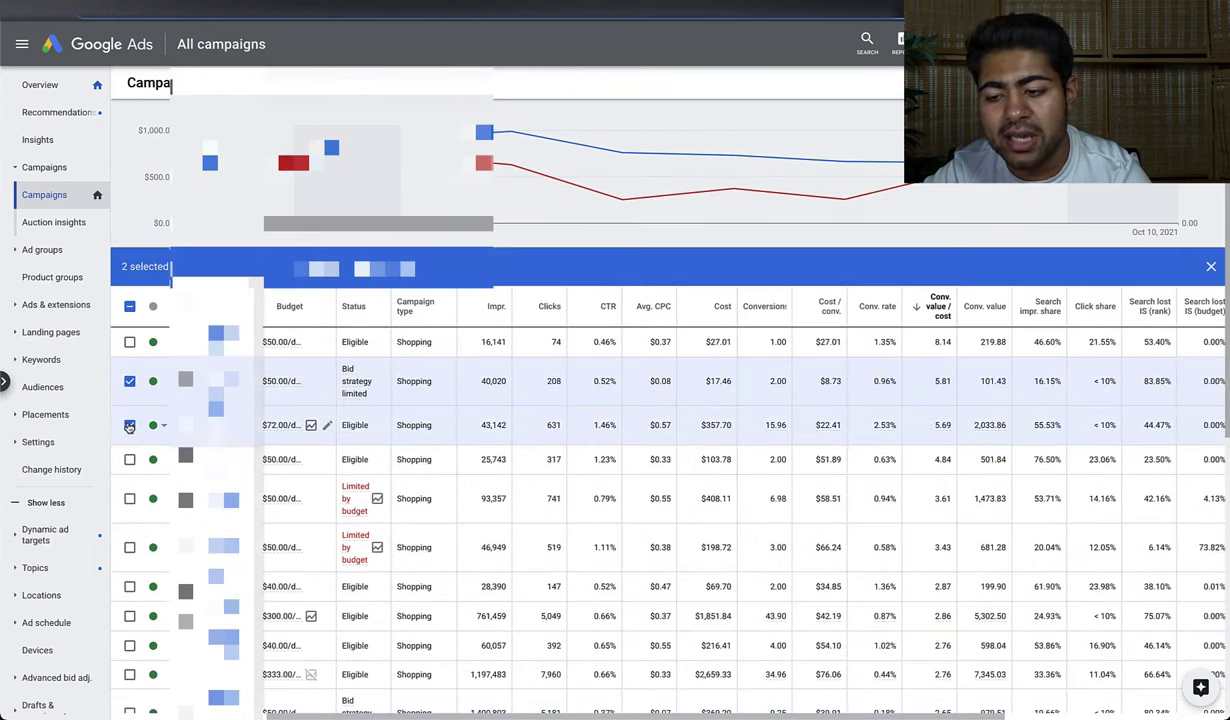
pyautogui.scroll(-1, 129, 425)
pyautogui.click(129, 425)
pyautogui.scroll(-1, 129, 425)
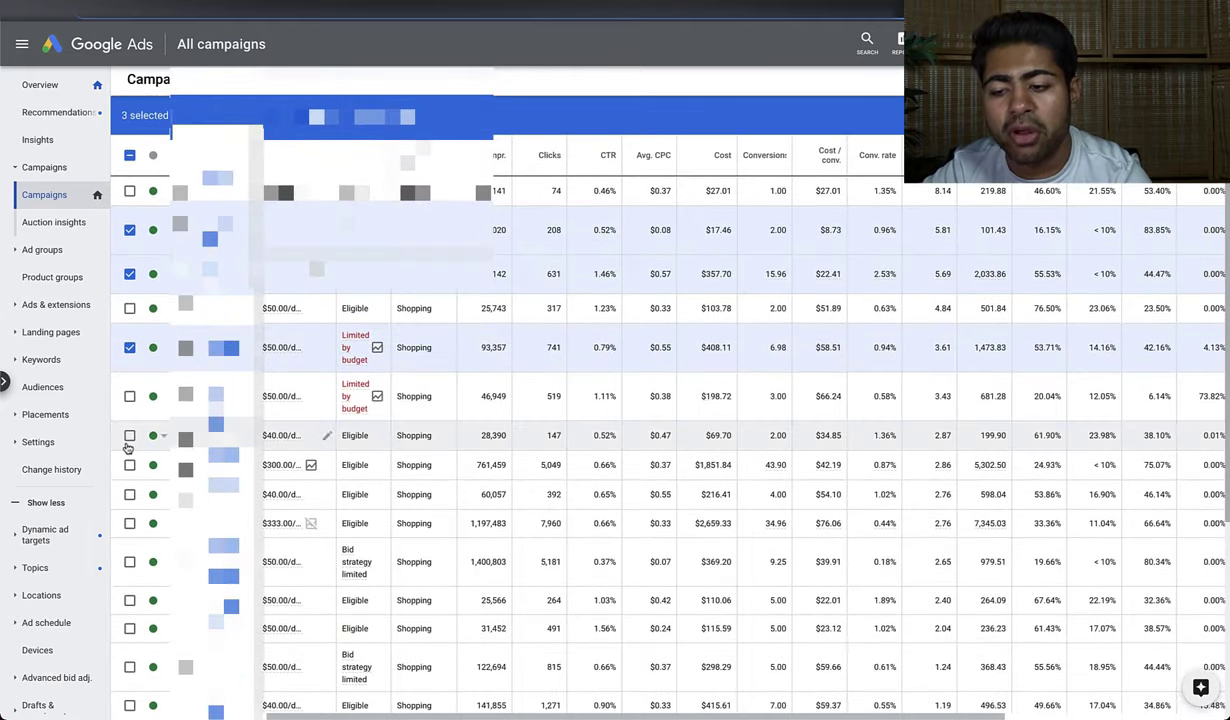
pyautogui.scroll(-1, 128, 450)
pyautogui.click(129, 438)
# Also tick the 31,452, 122,694, 141,855 and 68,024-impression campaigns, leaving 1,197,483 unticked
pyautogui.scroll(-1, 129, 438)
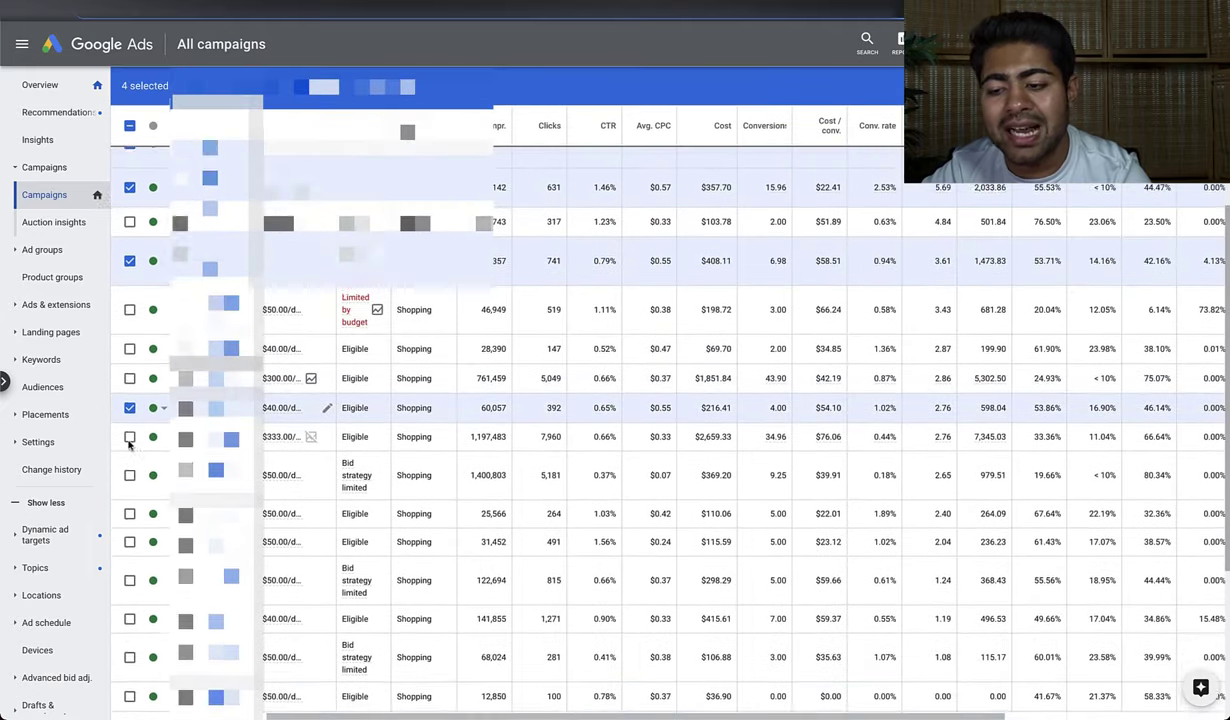
pyautogui.click(129, 411)
pyautogui.scroll(-1, 129, 417)
pyautogui.click(126, 346)
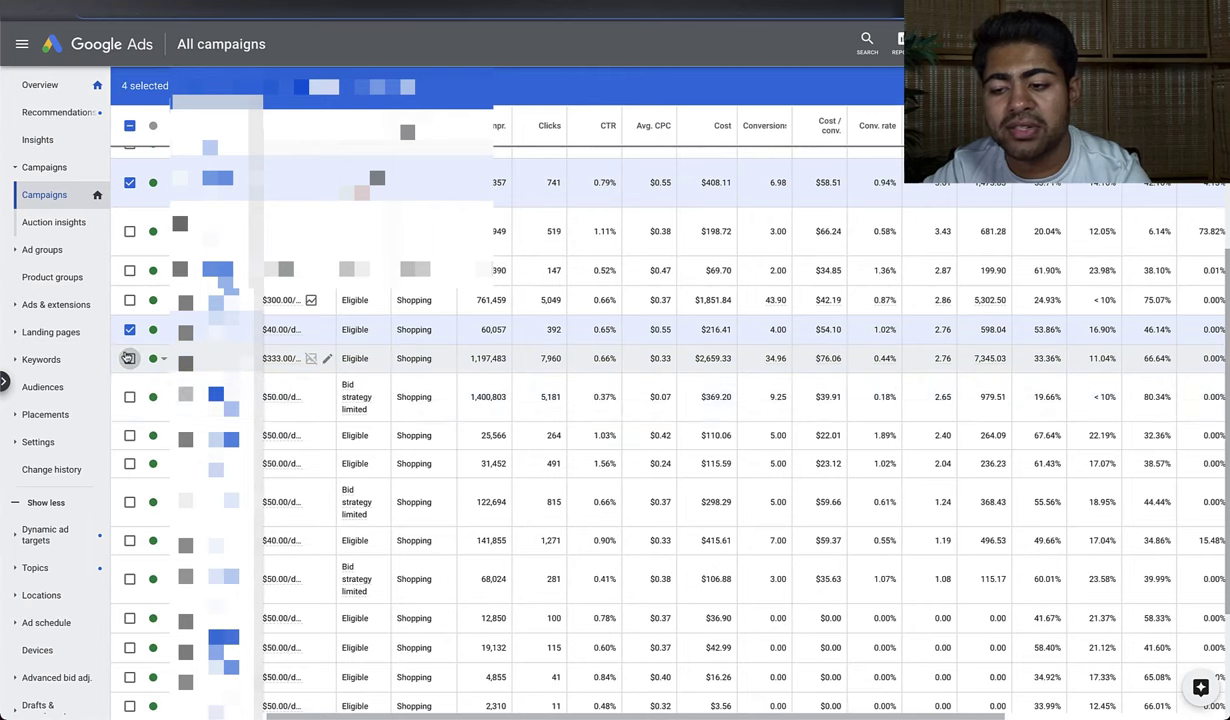
pyautogui.scroll(-1, 120, 436)
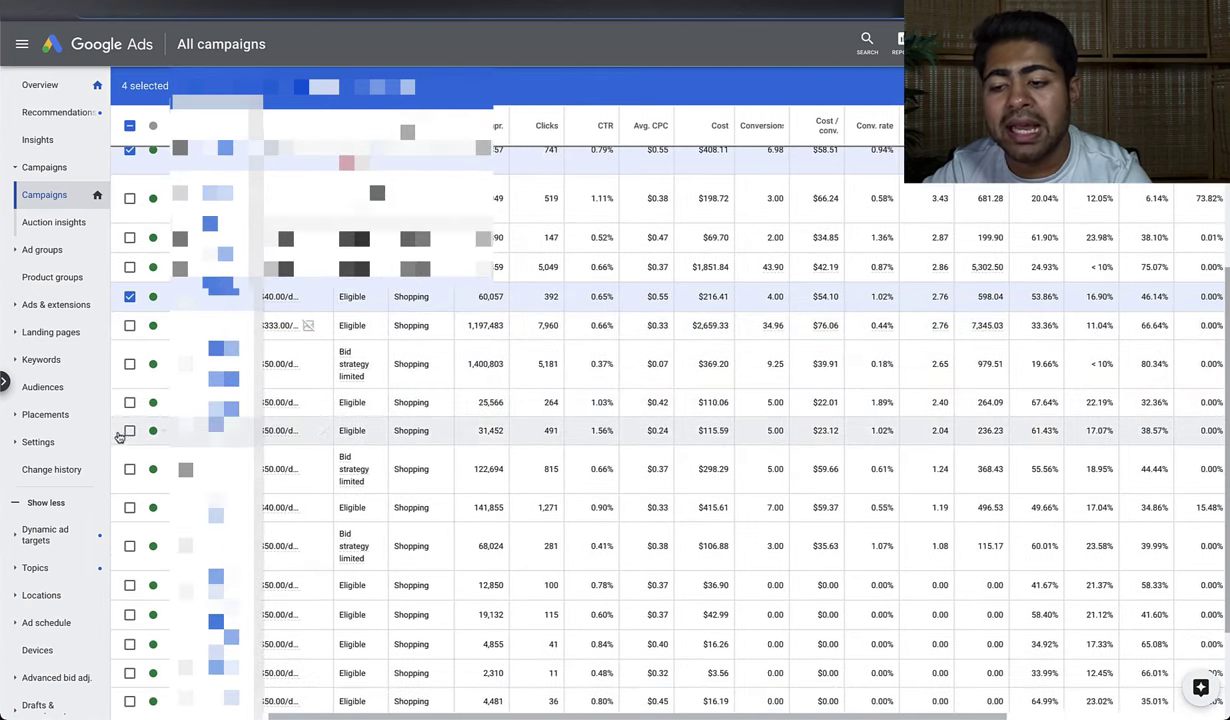
pyautogui.click(129, 430)
pyautogui.click(129, 469)
pyautogui.click(129, 506)
pyautogui.scroll(-1, 128, 500)
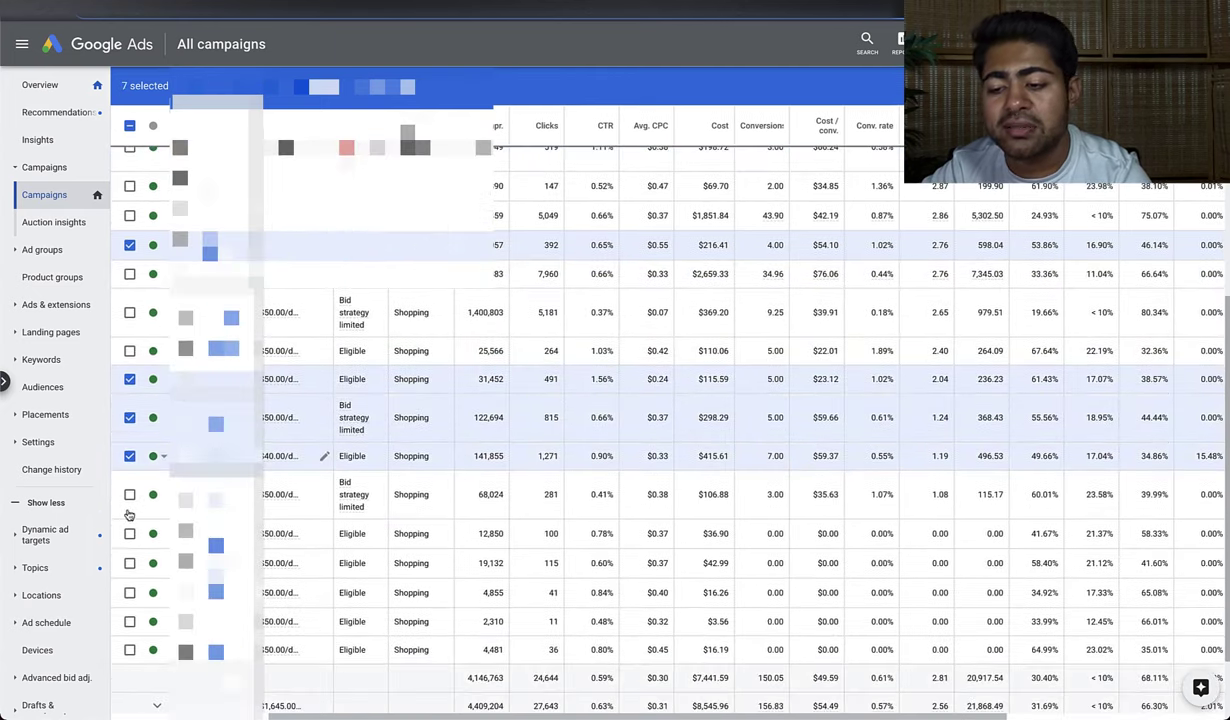
pyautogui.click(129, 495)
pyautogui.scroll(6, 127, 500)
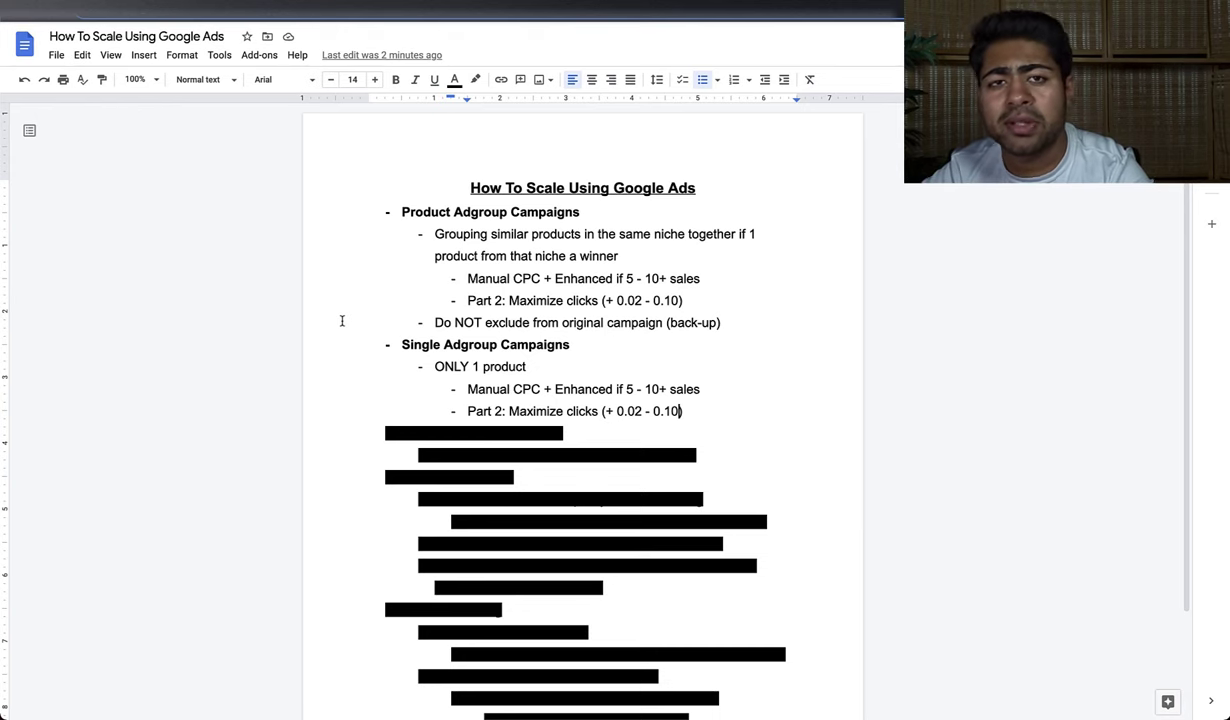
# Clear the black highlight from the General Testing Campaign heading and its TROAS ~300% - 350% line
pyautogui.scroll(-2, 349, 349)
pyautogui.moveTo(690, 378); pyautogui.dragTo(328, 350)
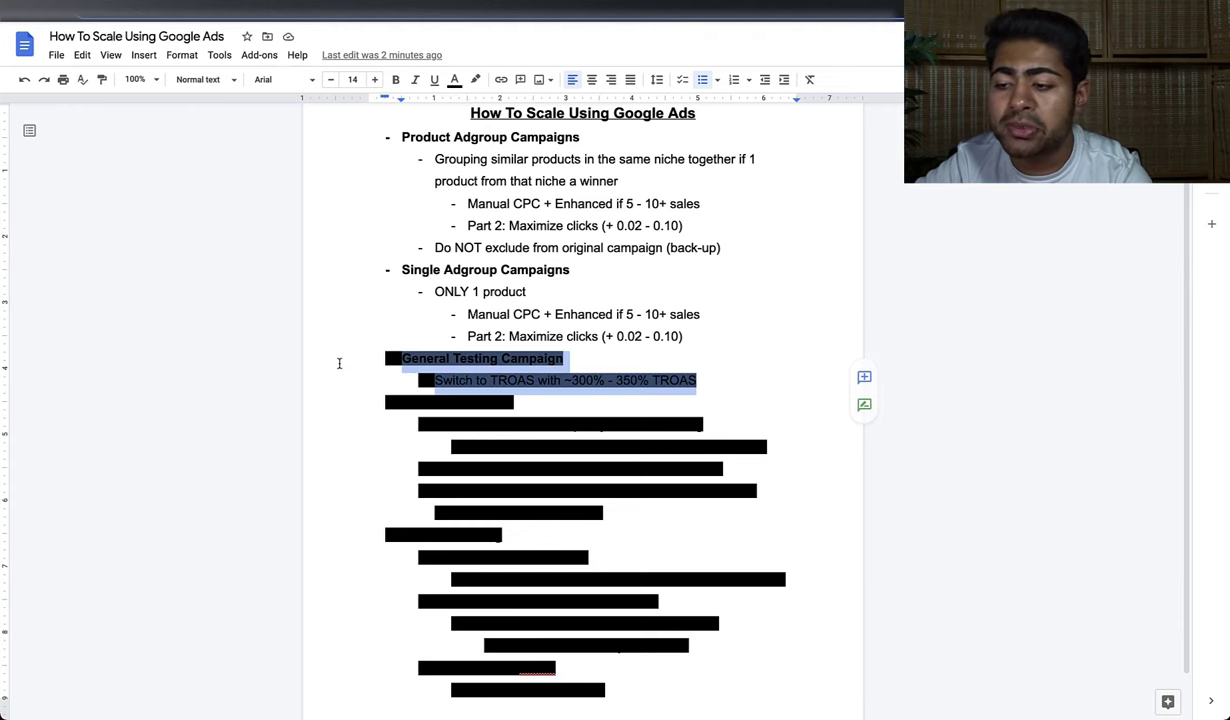
pyautogui.click(474, 80)
pyautogui.click(487, 107)
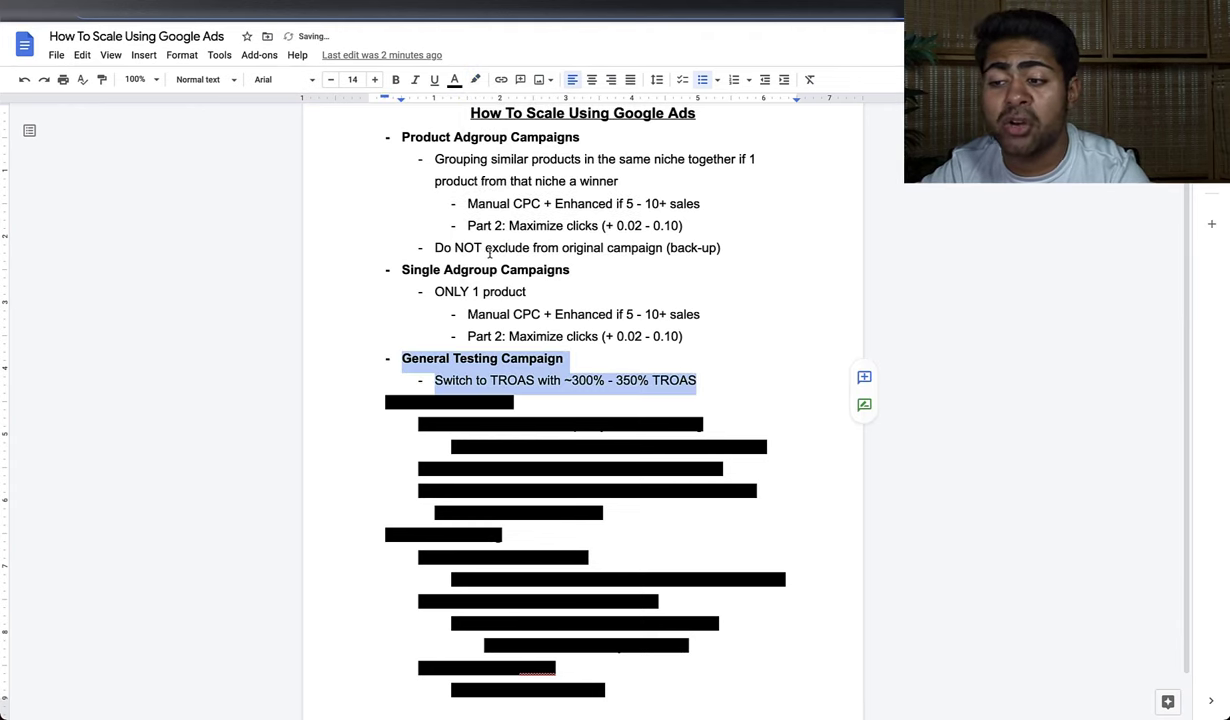
pyautogui.click(486, 247)
pyautogui.scroll(-1, 490, 250)
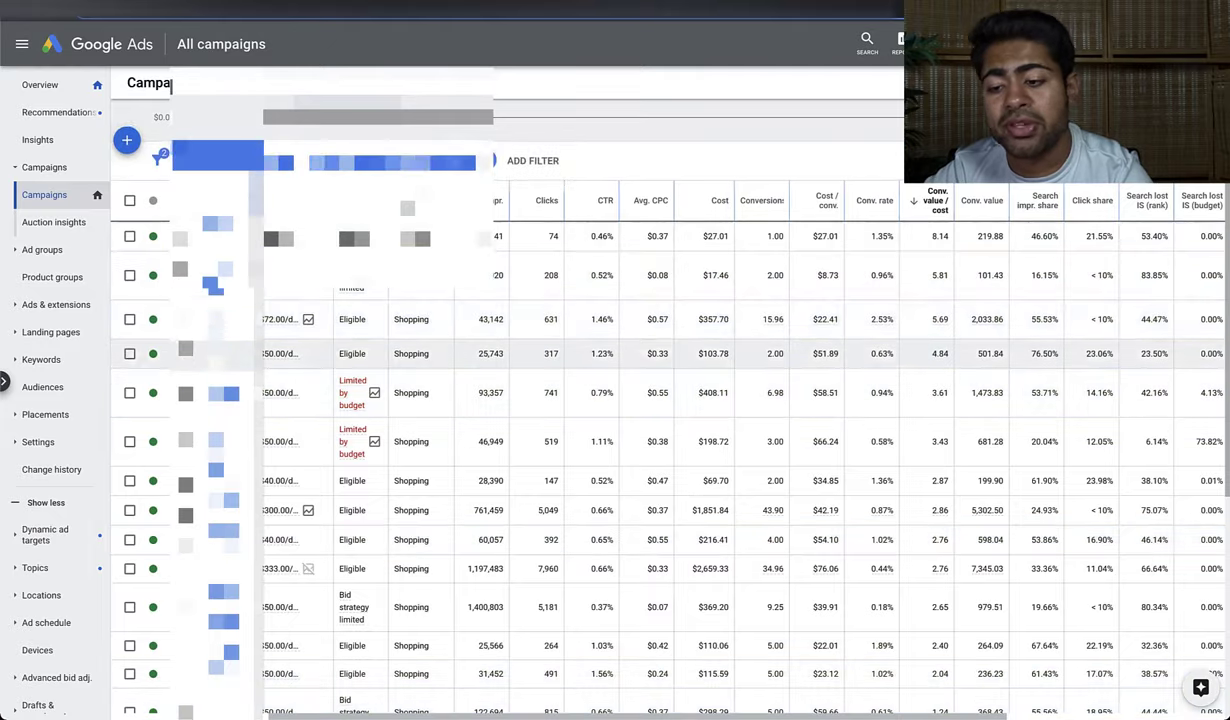
pyautogui.scroll(-1, 640, 400)
pyautogui.scroll(-5, 640, 400)
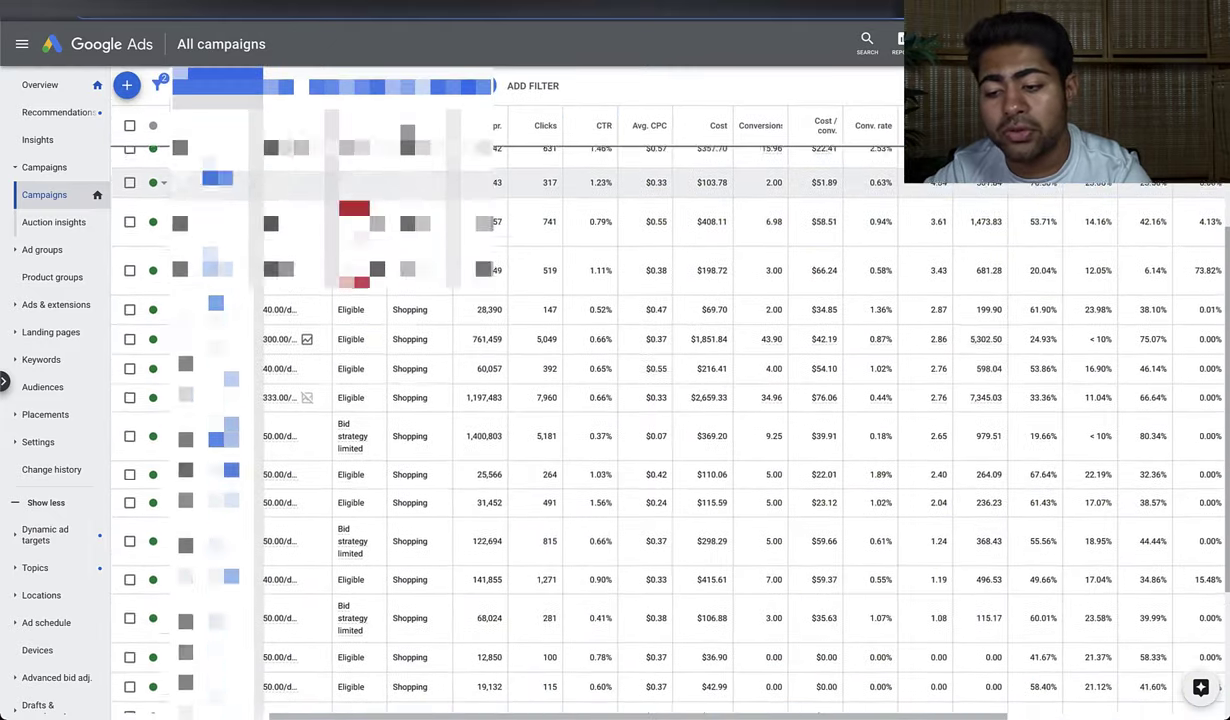
pyautogui.scroll(2, 644, 400)
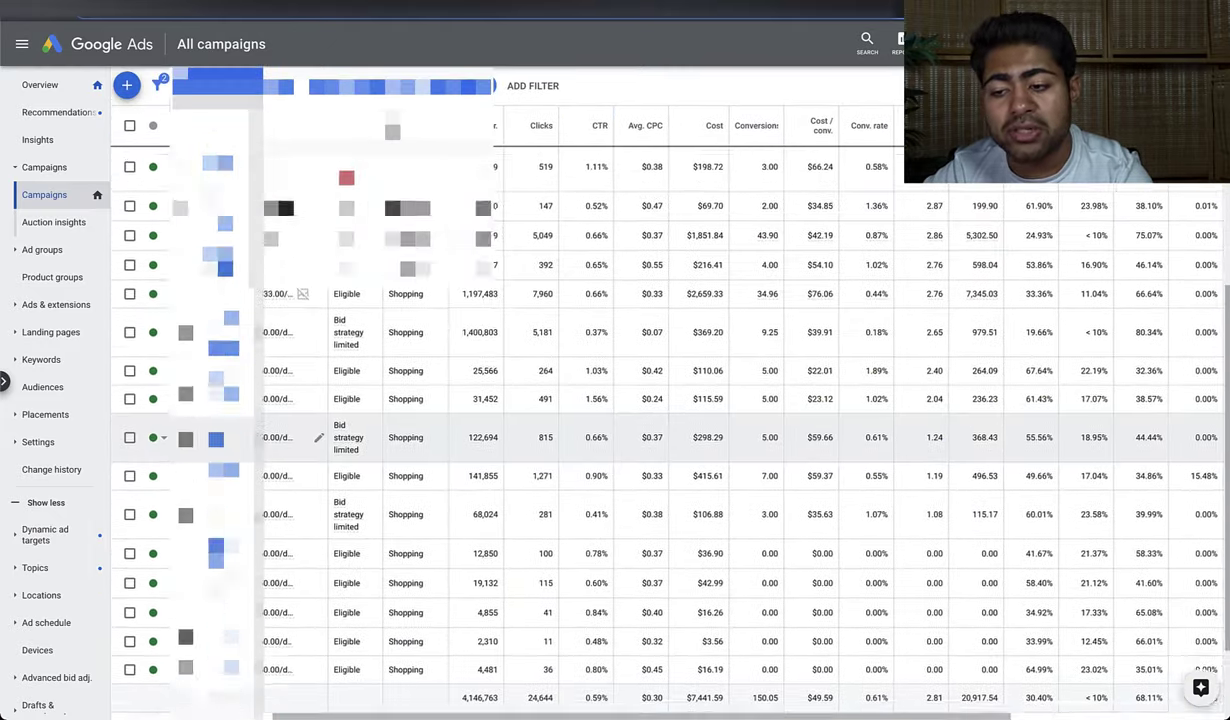
pyautogui.scroll(1, 320, 344)
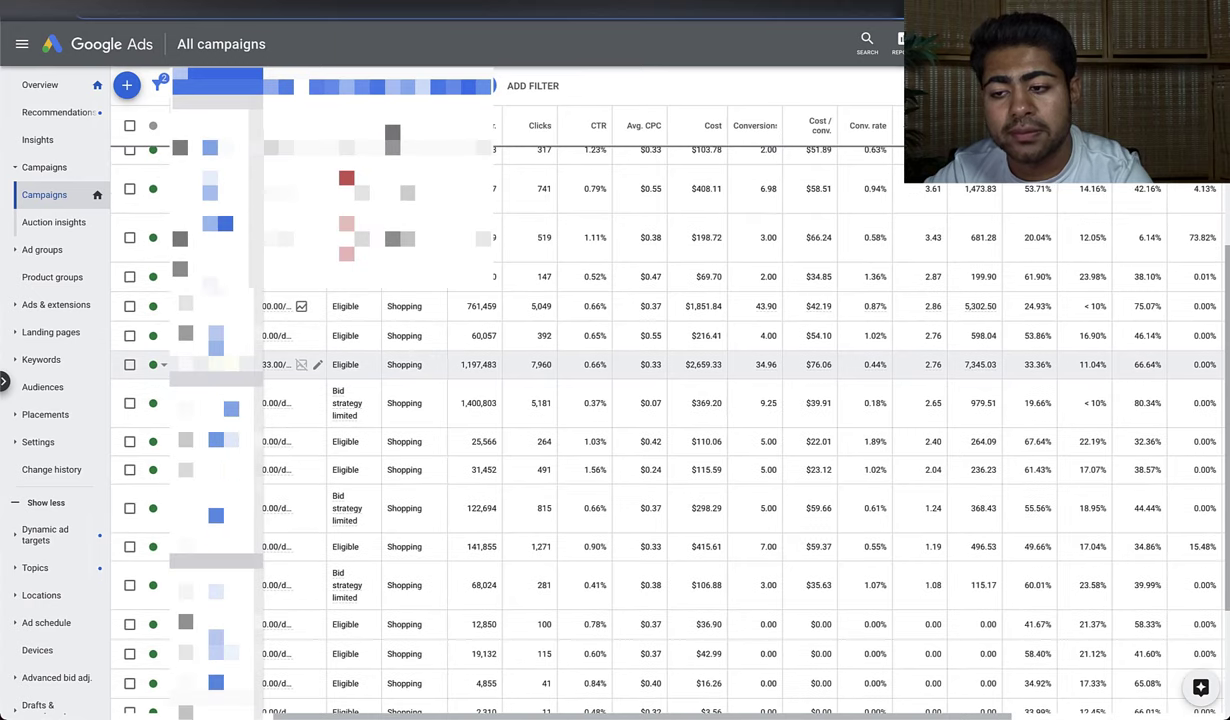
pyautogui.click(129, 306)
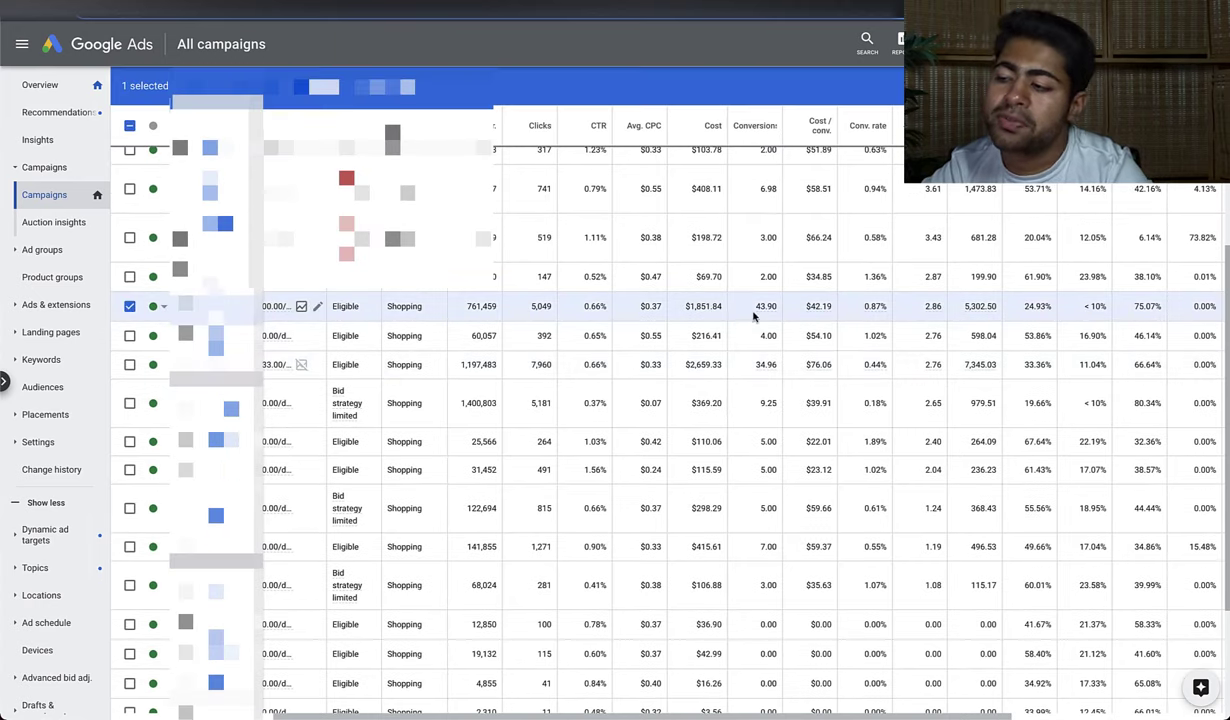
pyautogui.scroll(1, 936, 320)
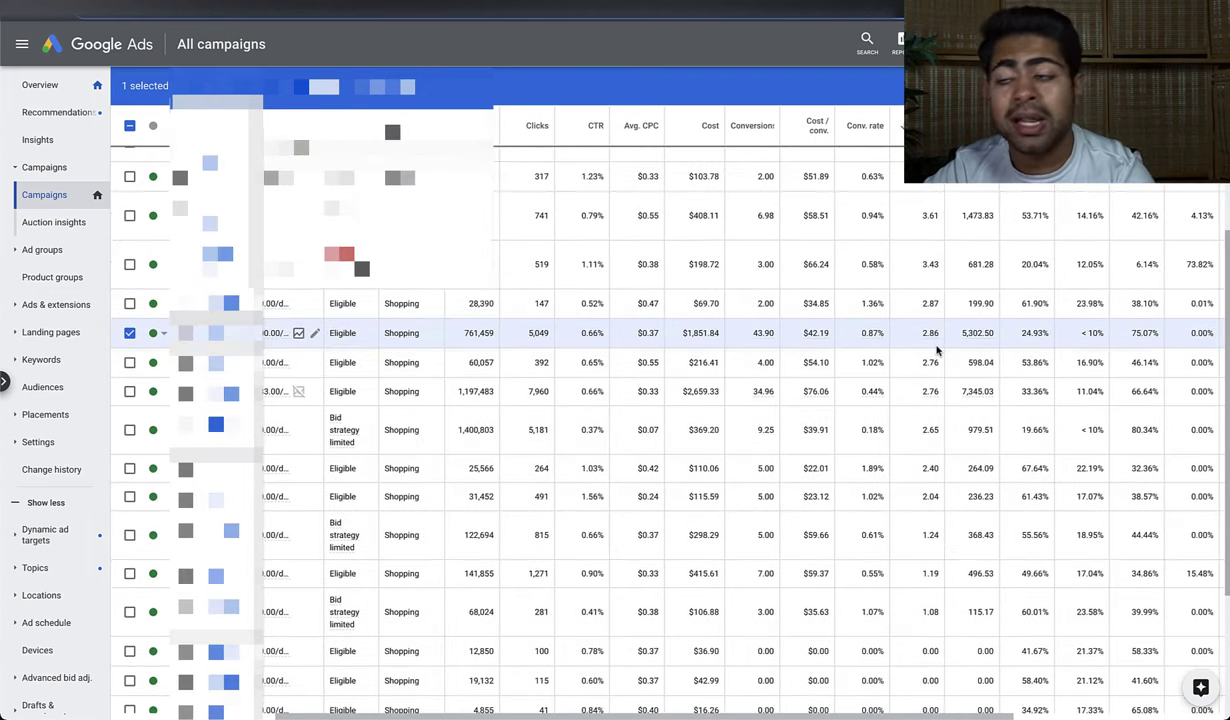
pyautogui.scroll(5, 936, 350)
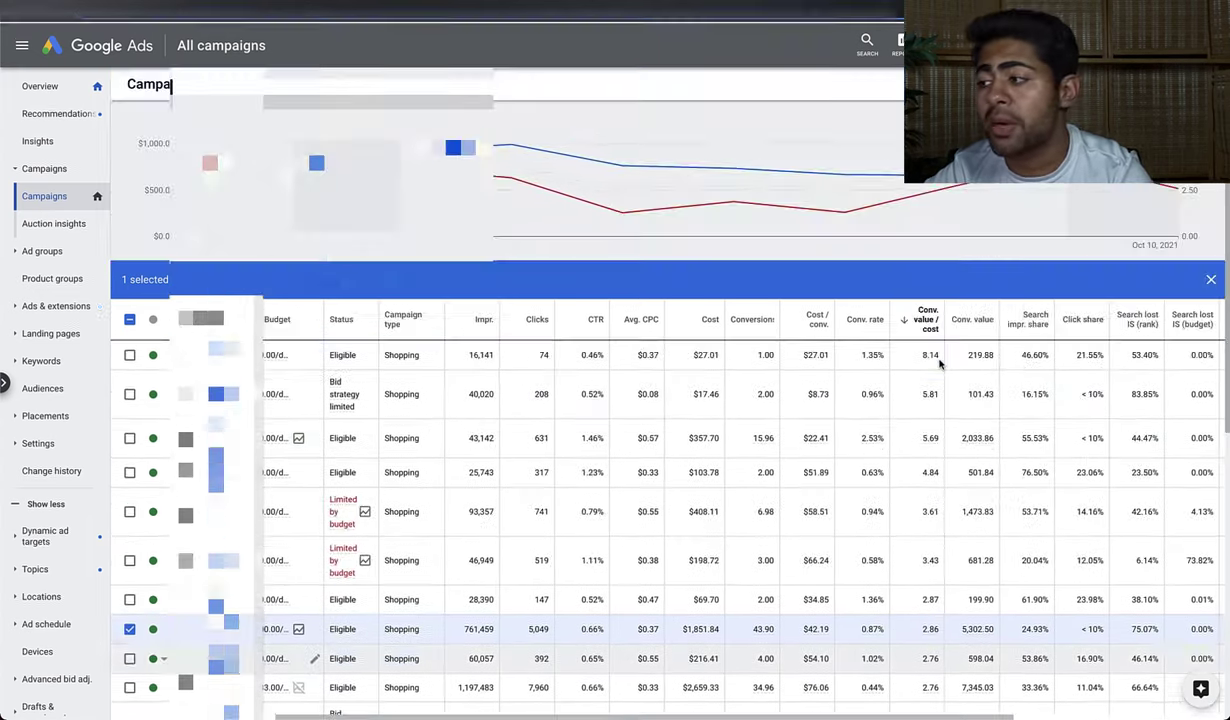
pyautogui.scroll(-3, 1040, 350)
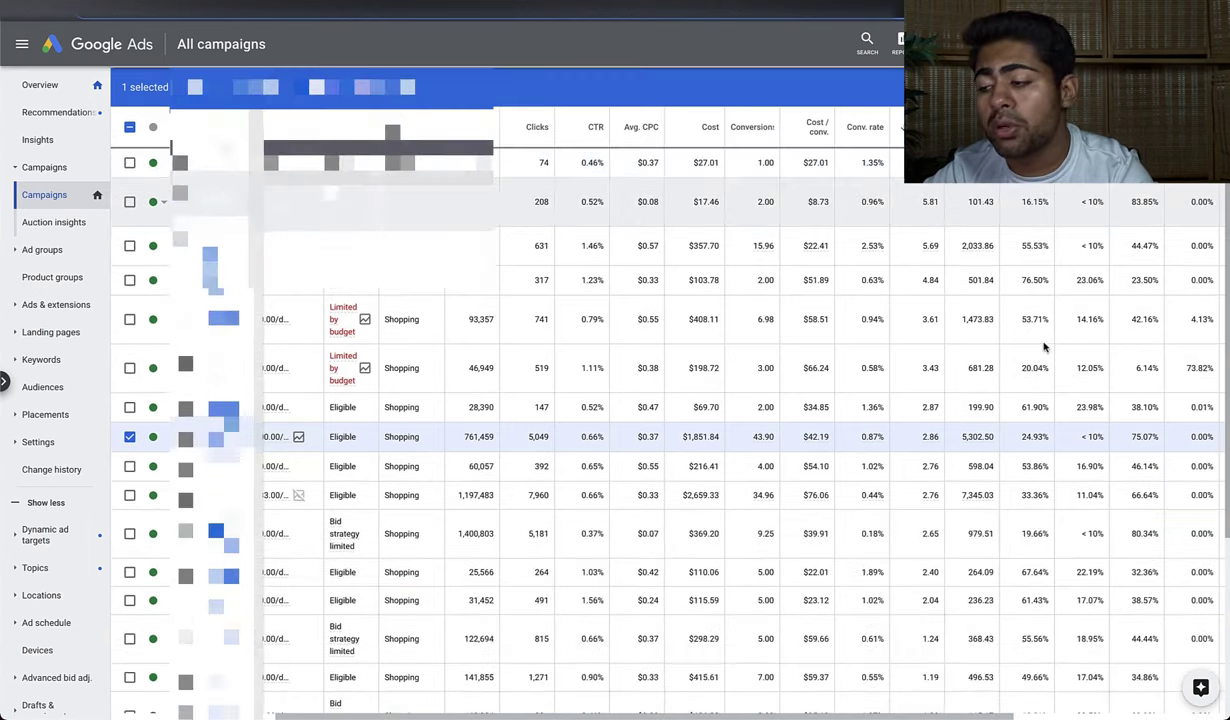
pyautogui.scroll(-3, 1044, 345)
pyautogui.scroll(2, 1044, 343)
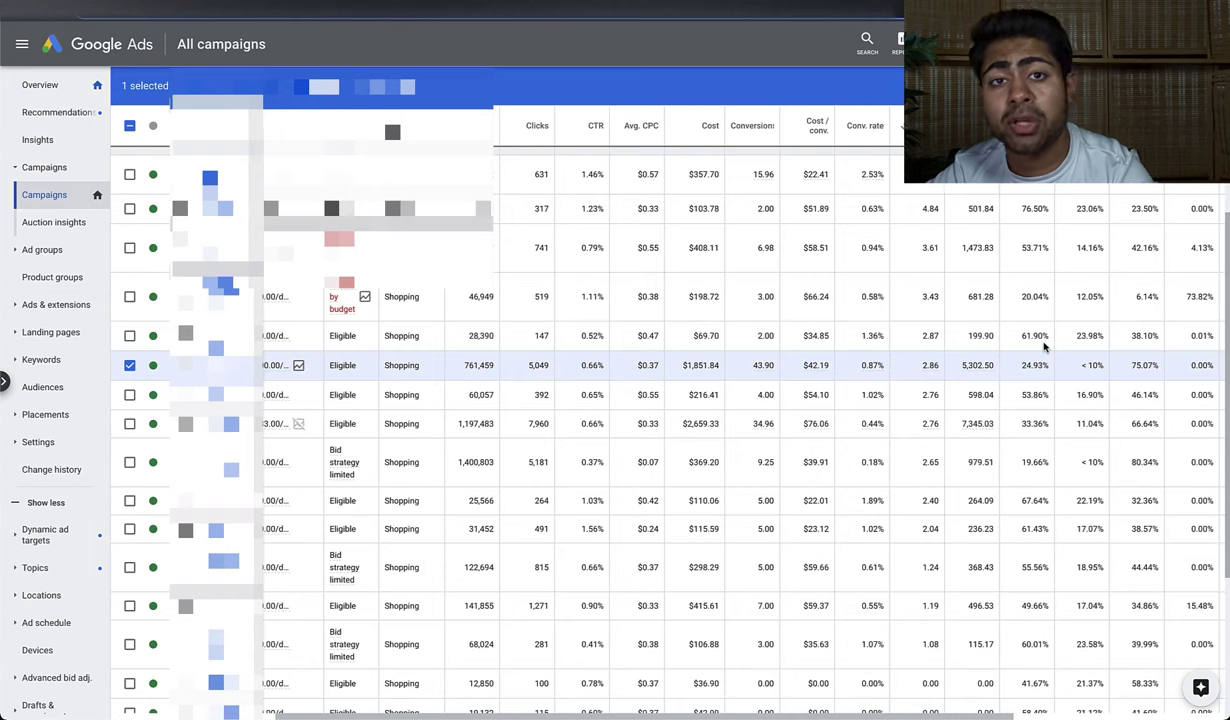
pyautogui.scroll(1, 1044, 347)
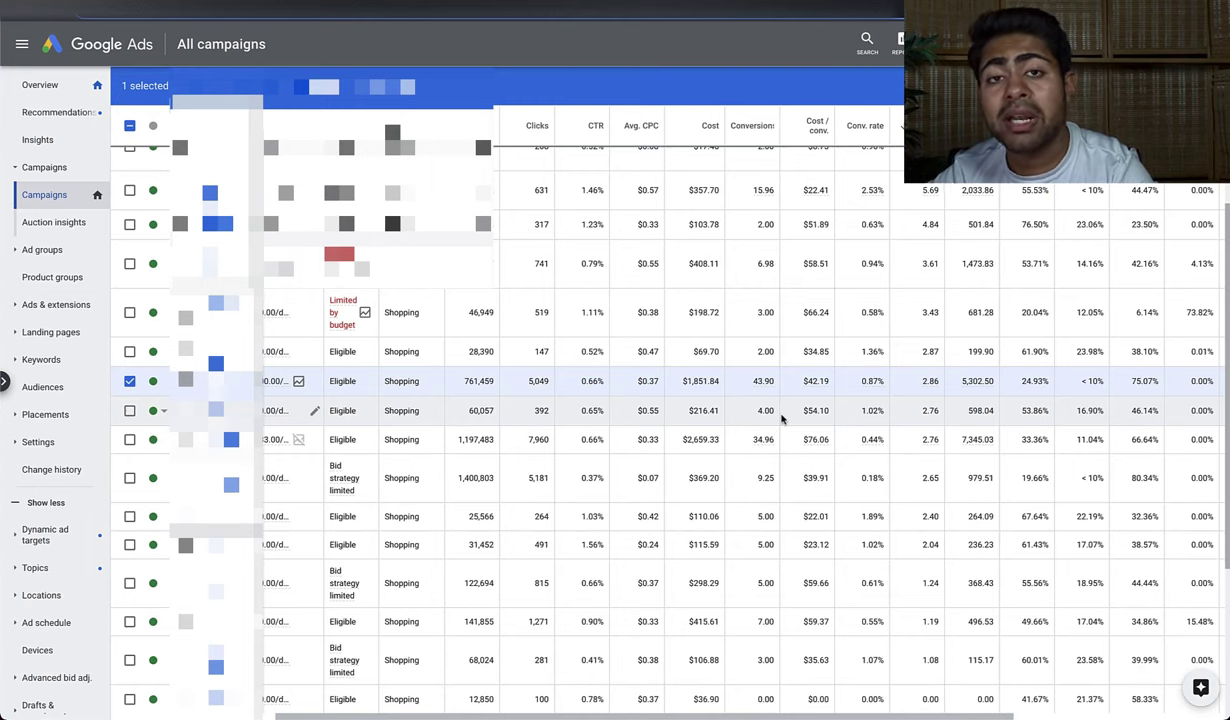
pyautogui.scroll(5, 783, 419)
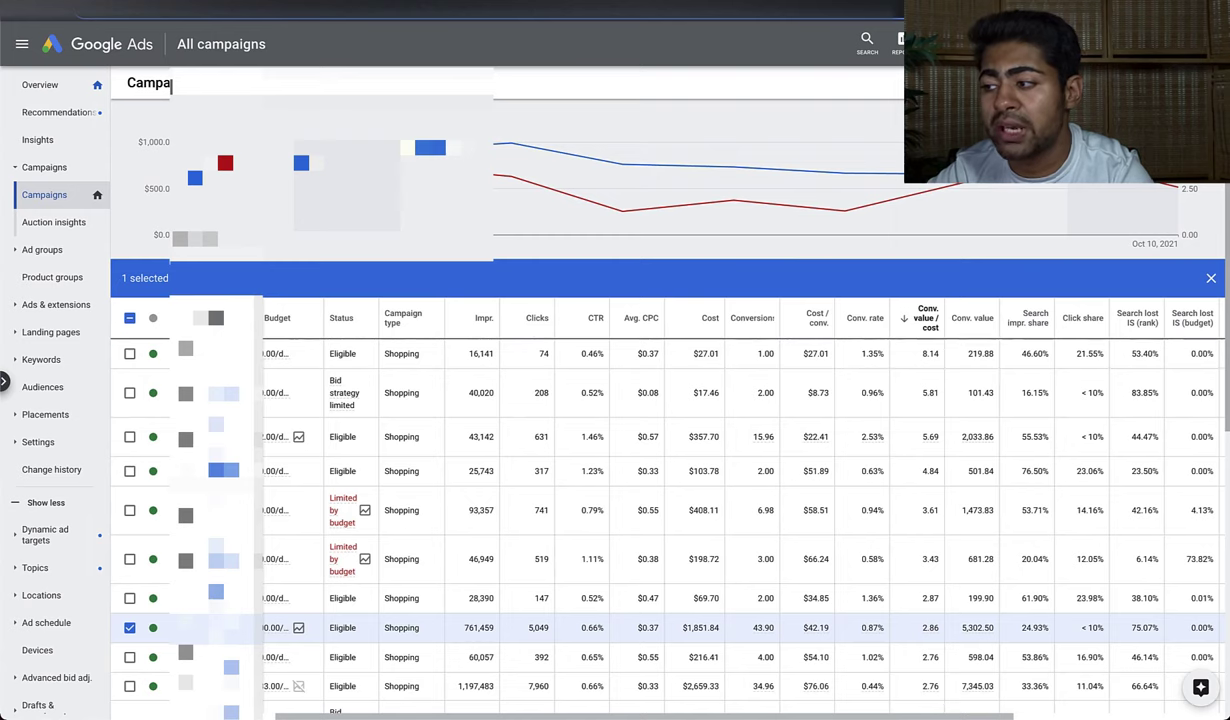
# Show all-time campaign results and mark the $173,840.89 total cost
pyautogui.click(1000, 83)
pyautogui.click(940, 324)
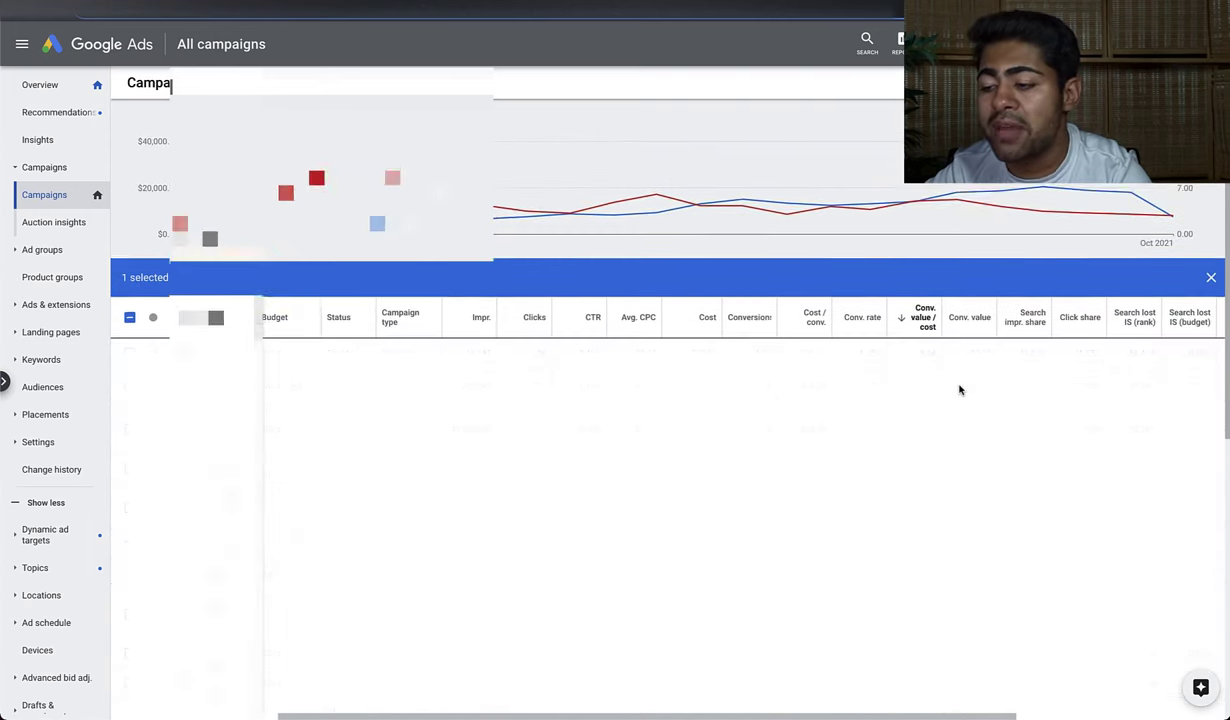
pyautogui.scroll(-2, 906, 412)
pyautogui.doubleClick(695, 449)
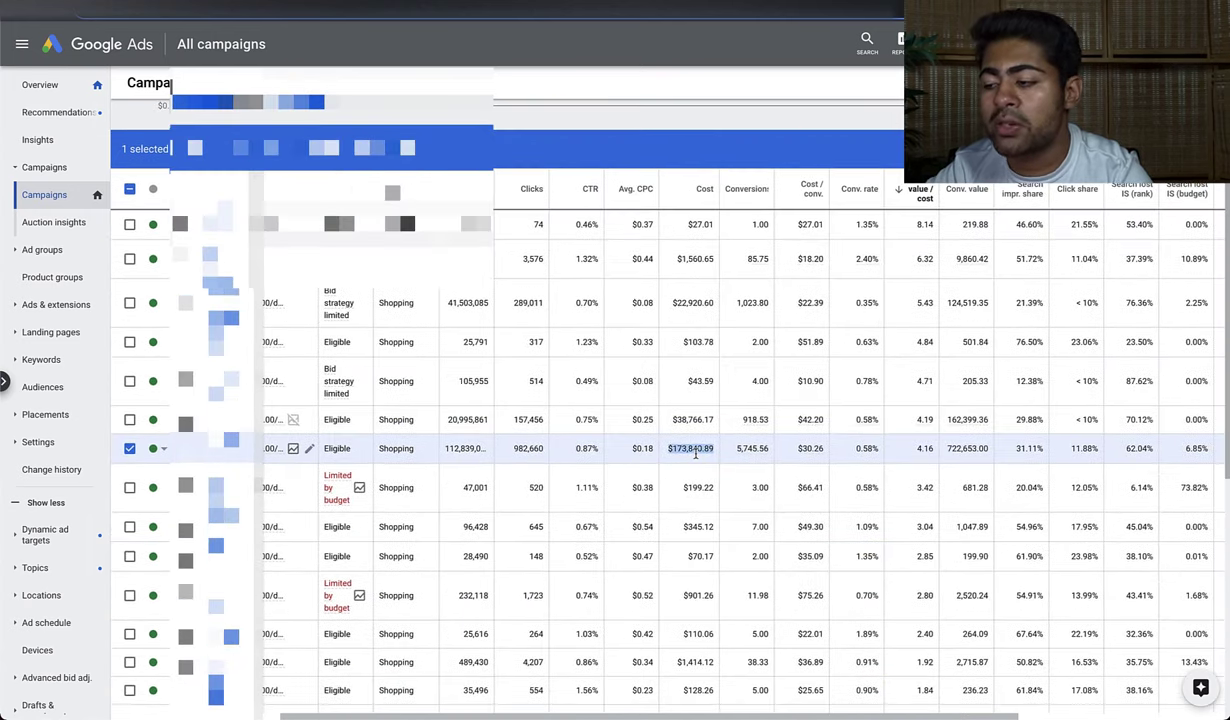
pyautogui.click(695, 450)
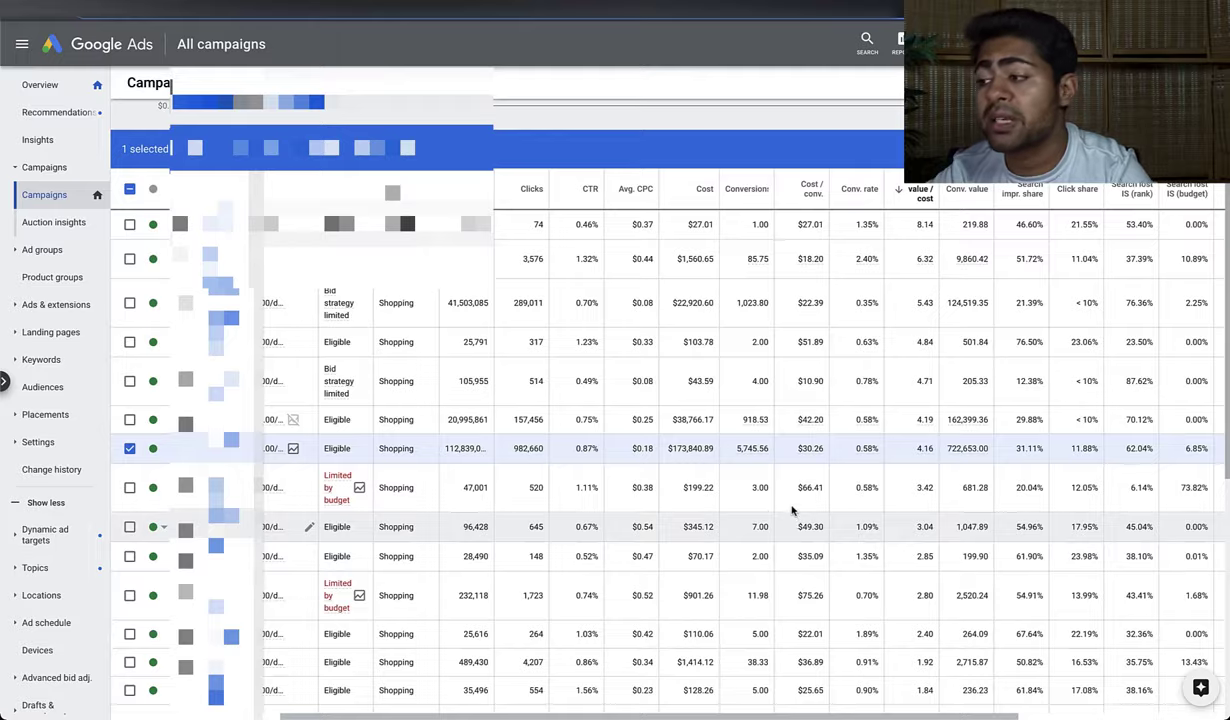
# Change the reporting date range to This month
pyautogui.scroll(2, 796, 508)
pyautogui.click(1100, 84)
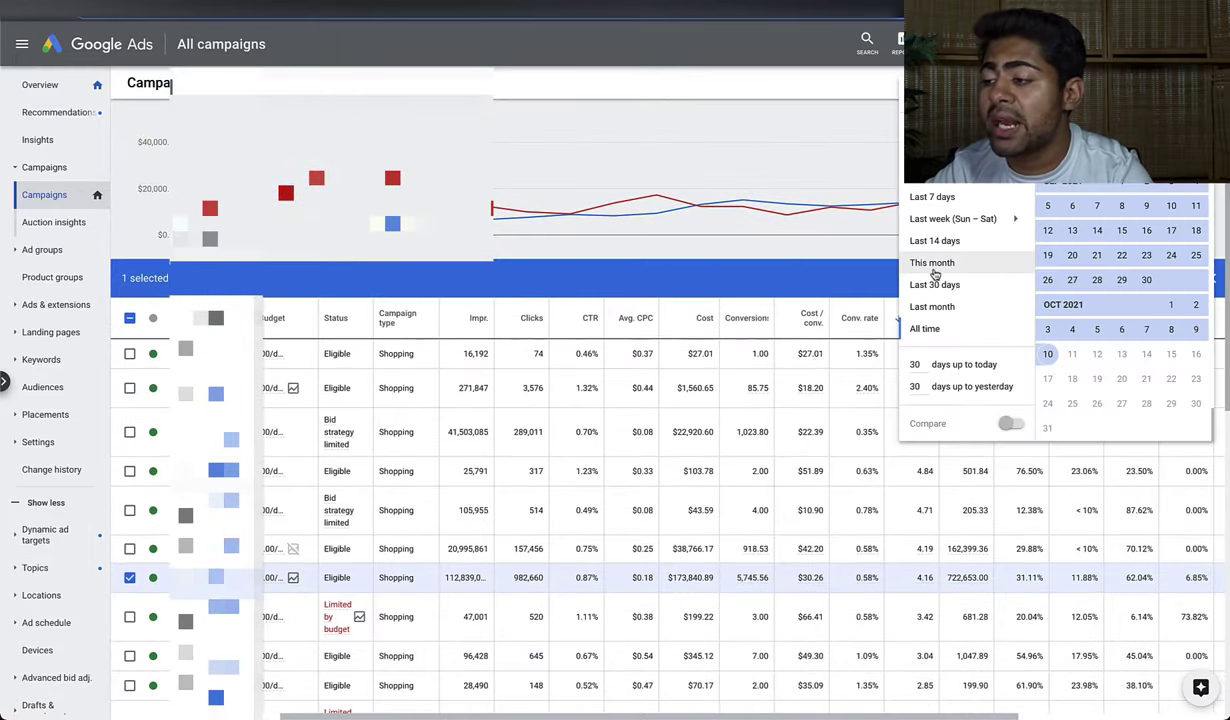
pyautogui.click(932, 263)
pyautogui.scroll(-2, 858, 380)
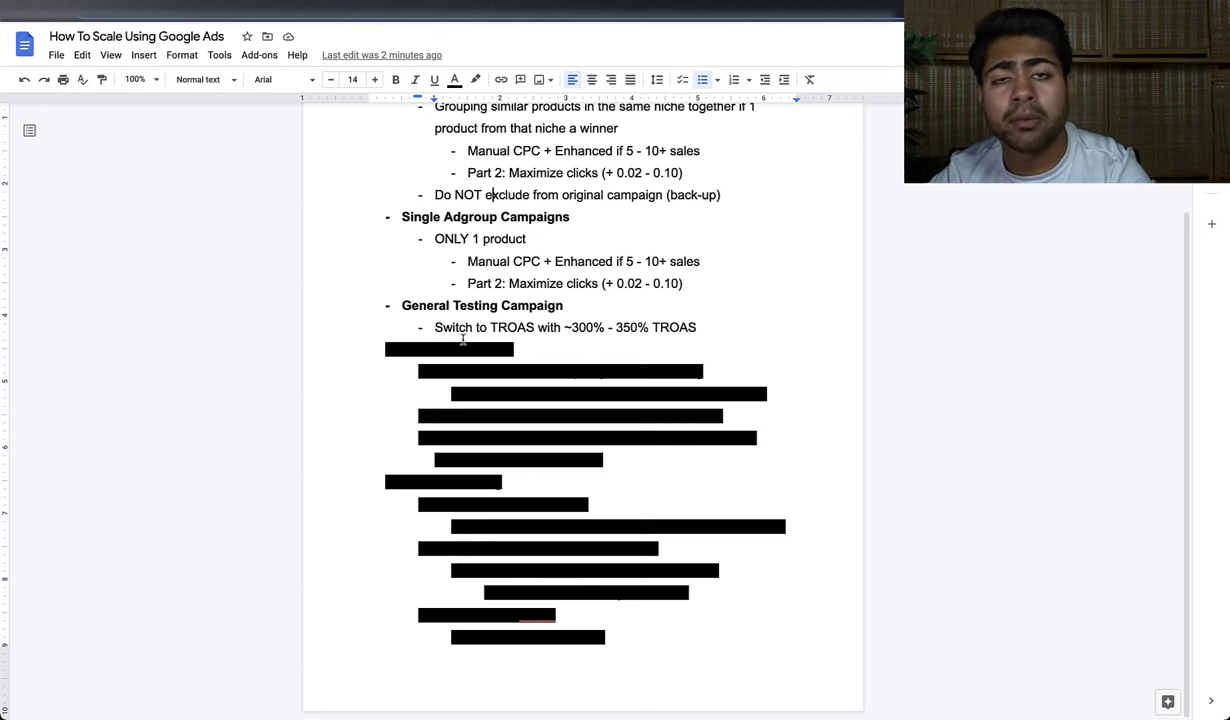
# Set the Bidding strategies section's highlight to None to reveal the Maximize clicks and Manual CPC trade-offs
pyautogui.scroll(1, 463, 340)
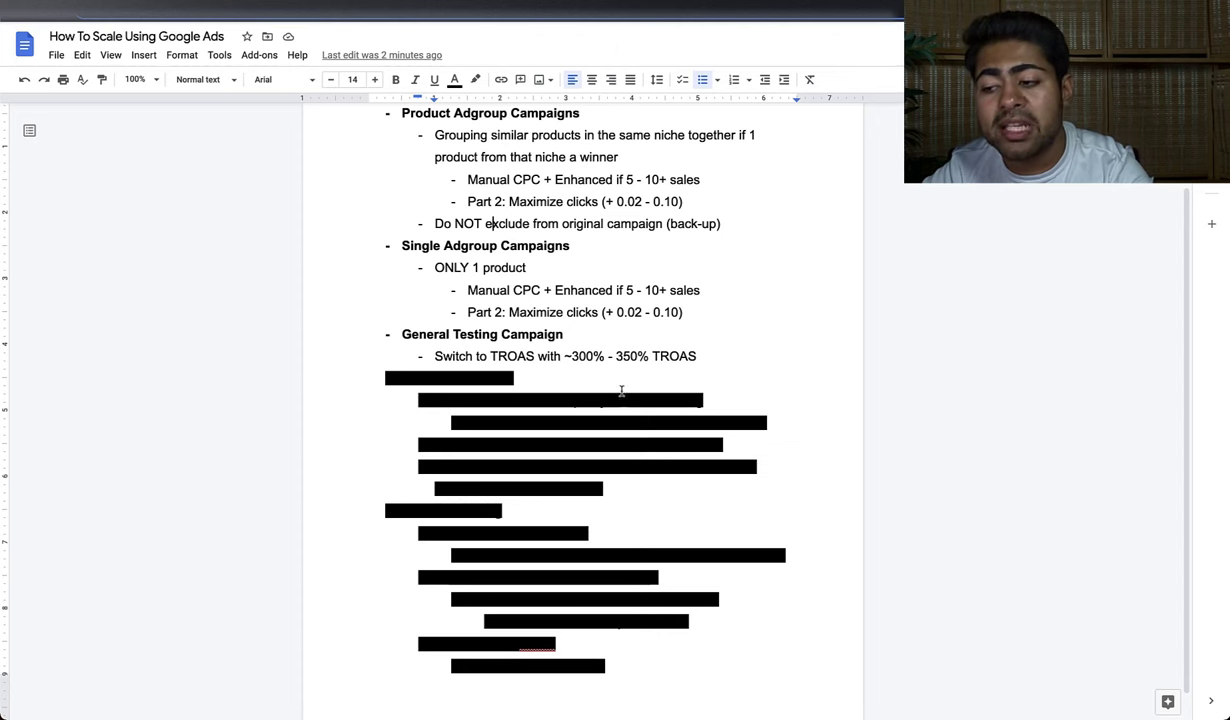
pyautogui.click(604, 357)
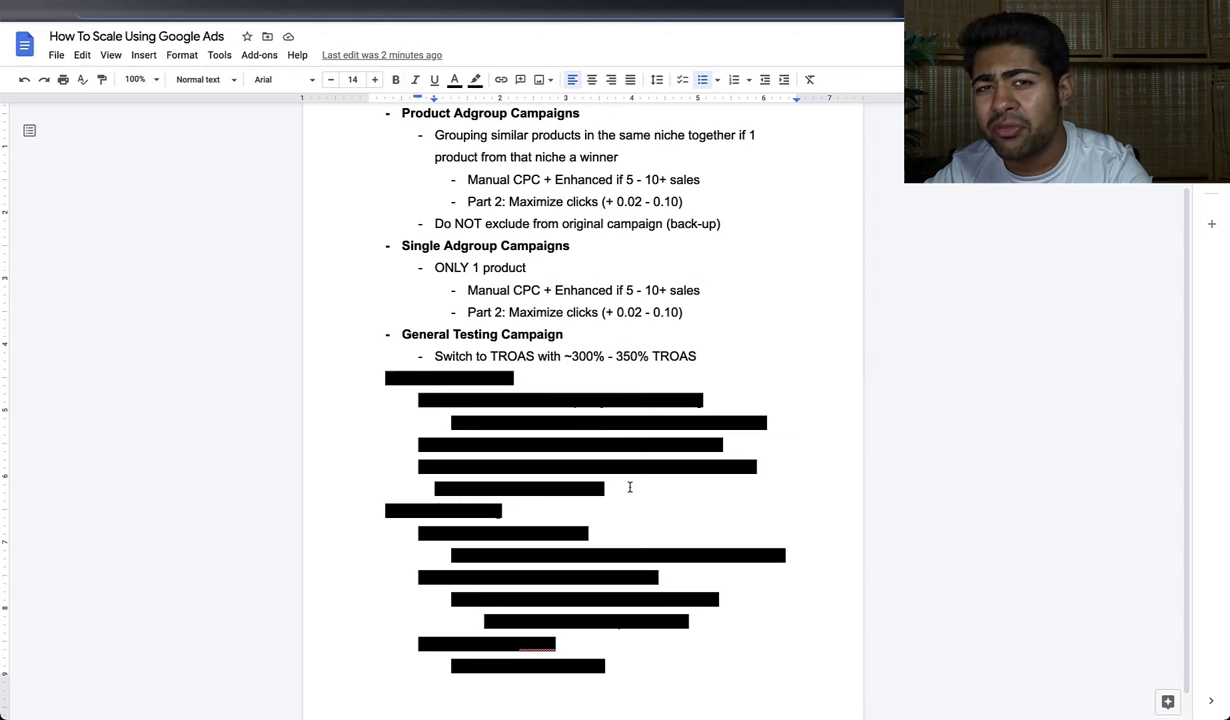
pyautogui.moveTo(620, 487); pyautogui.dragTo(412, 360)
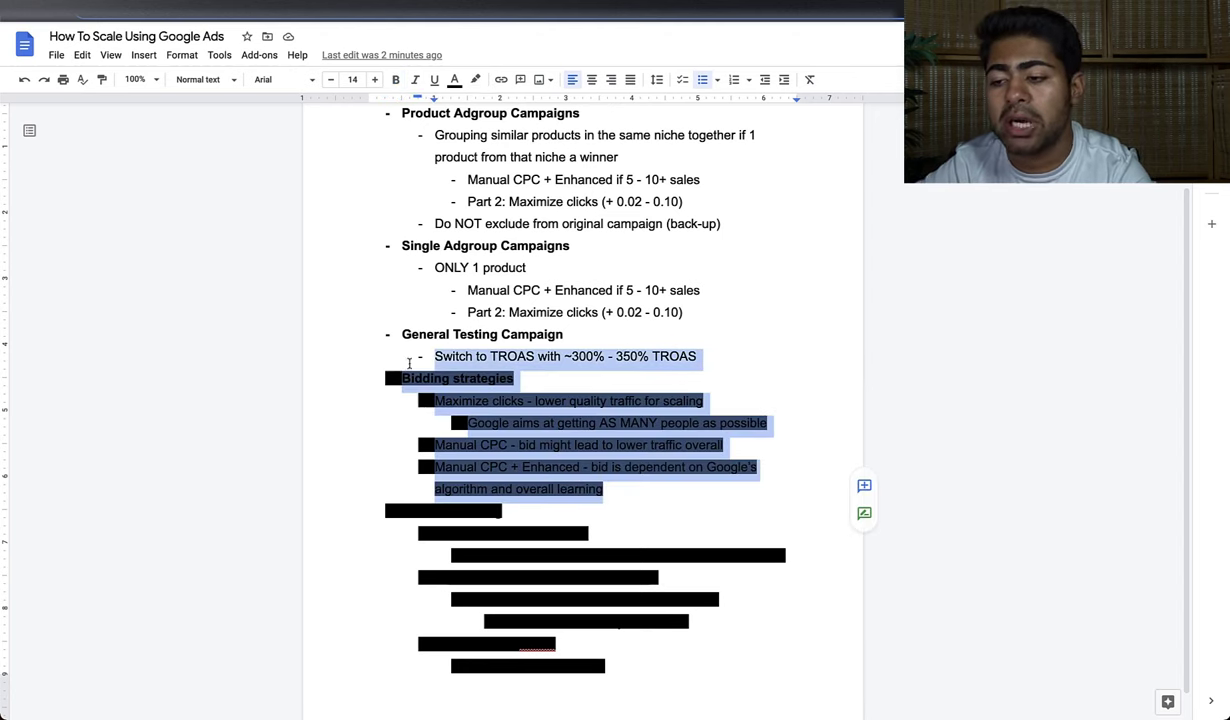
pyautogui.click(475, 79)
pyautogui.click(490, 106)
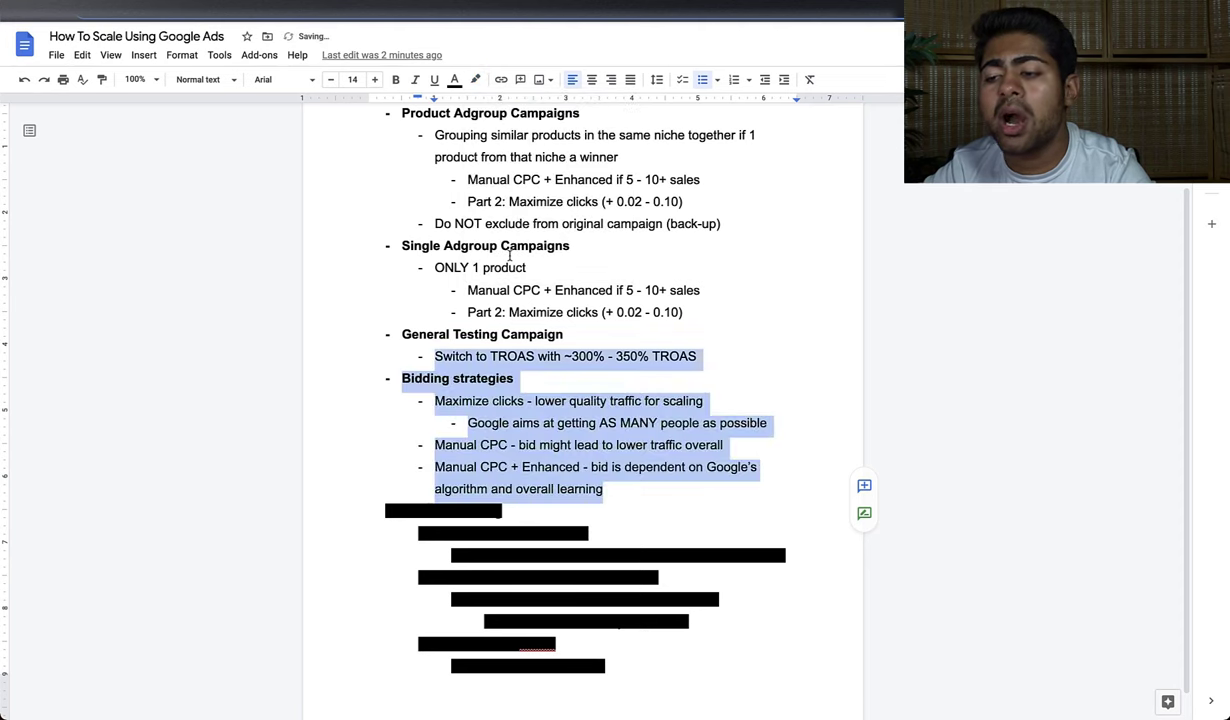
pyautogui.click(510, 252)
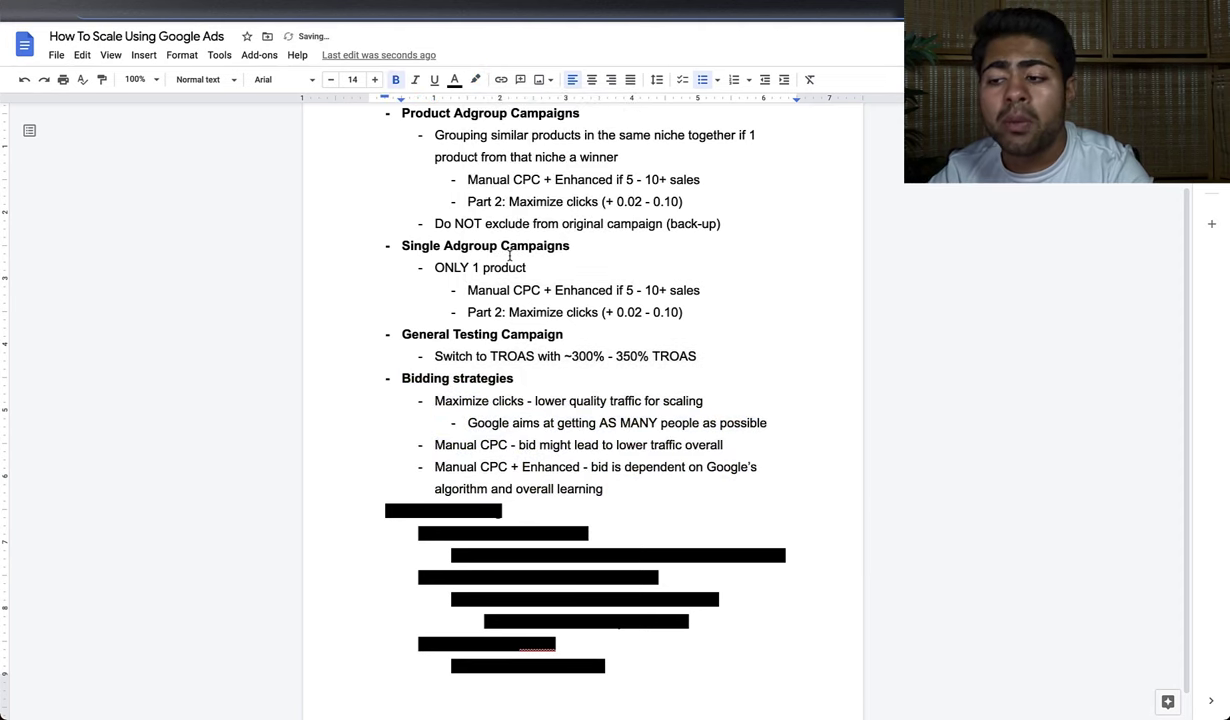
pyautogui.scroll(2, 510, 254)
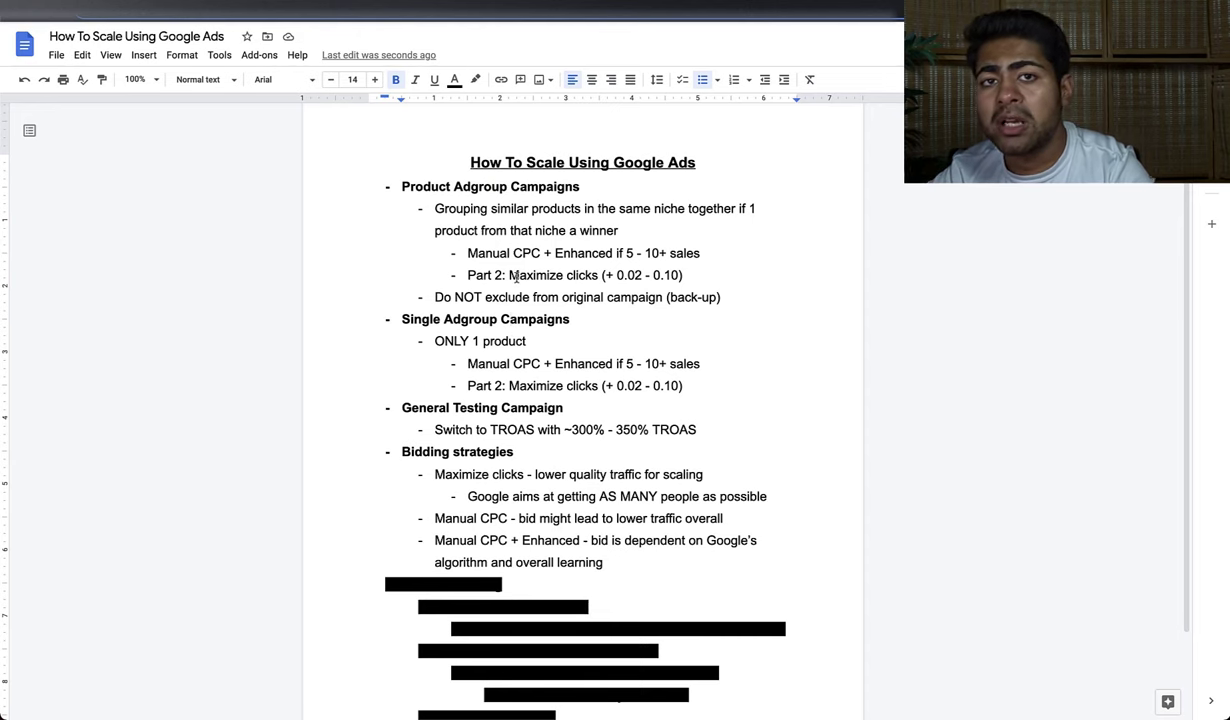
pyautogui.scroll(-2, 516, 277)
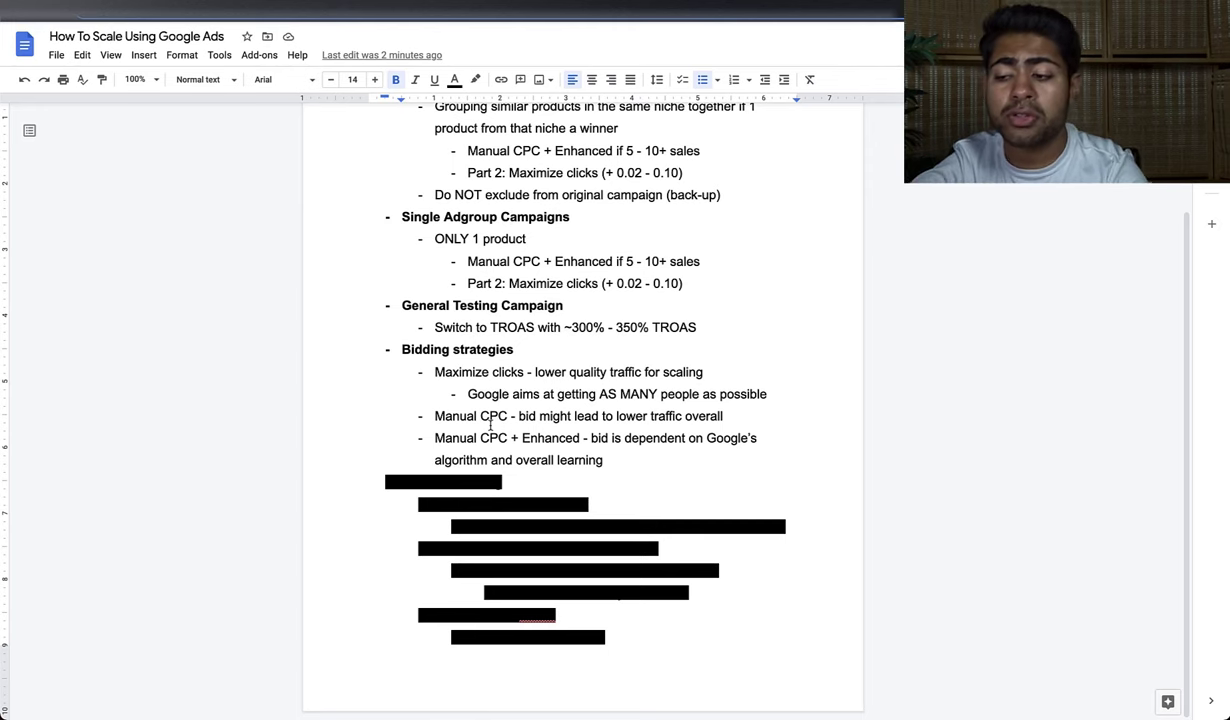
# Set the Troubleshooting heading and bid tips list's highlight to None
pyautogui.moveTo(508, 416); pyautogui.dragTo(430, 416)
pyautogui.click(452, 416)
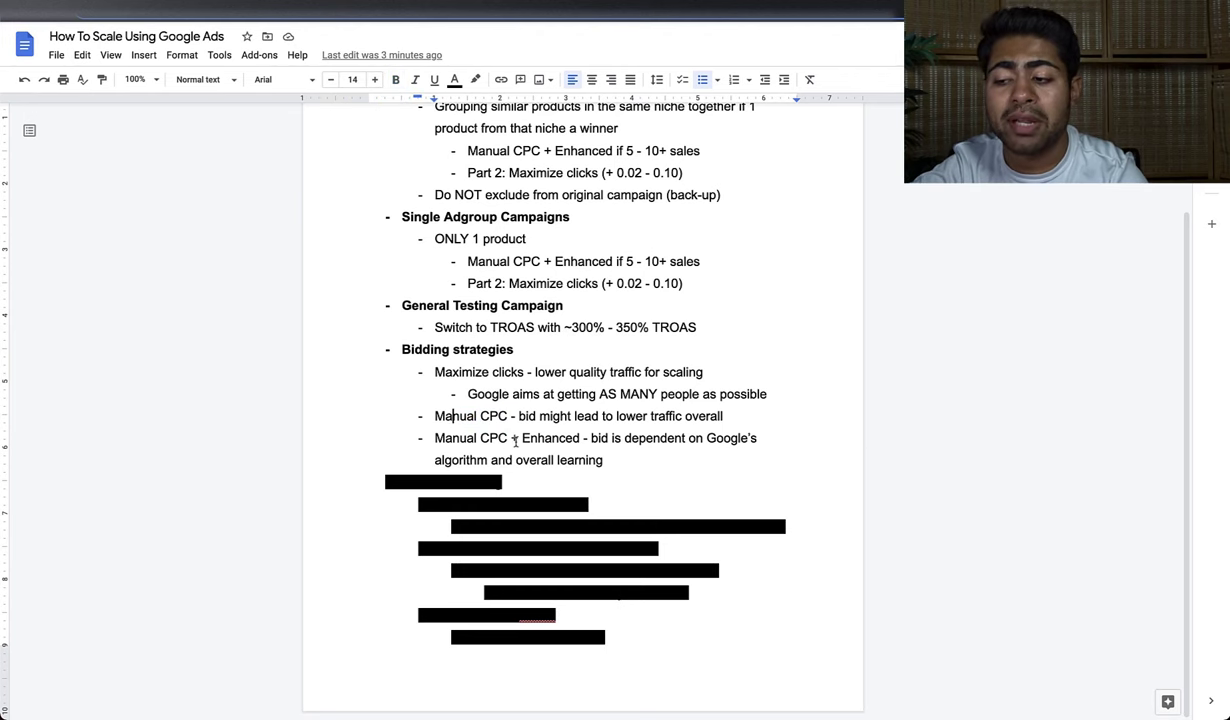
pyautogui.doubleClick(470, 482)
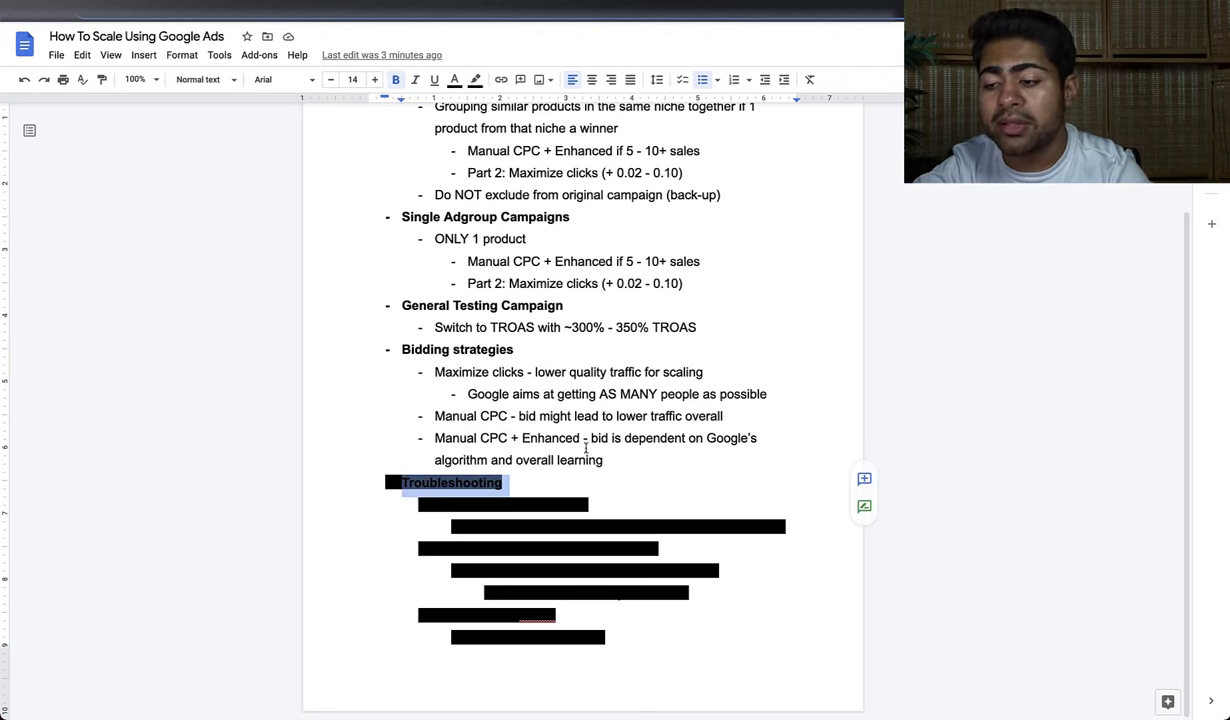
pyautogui.click(631, 629)
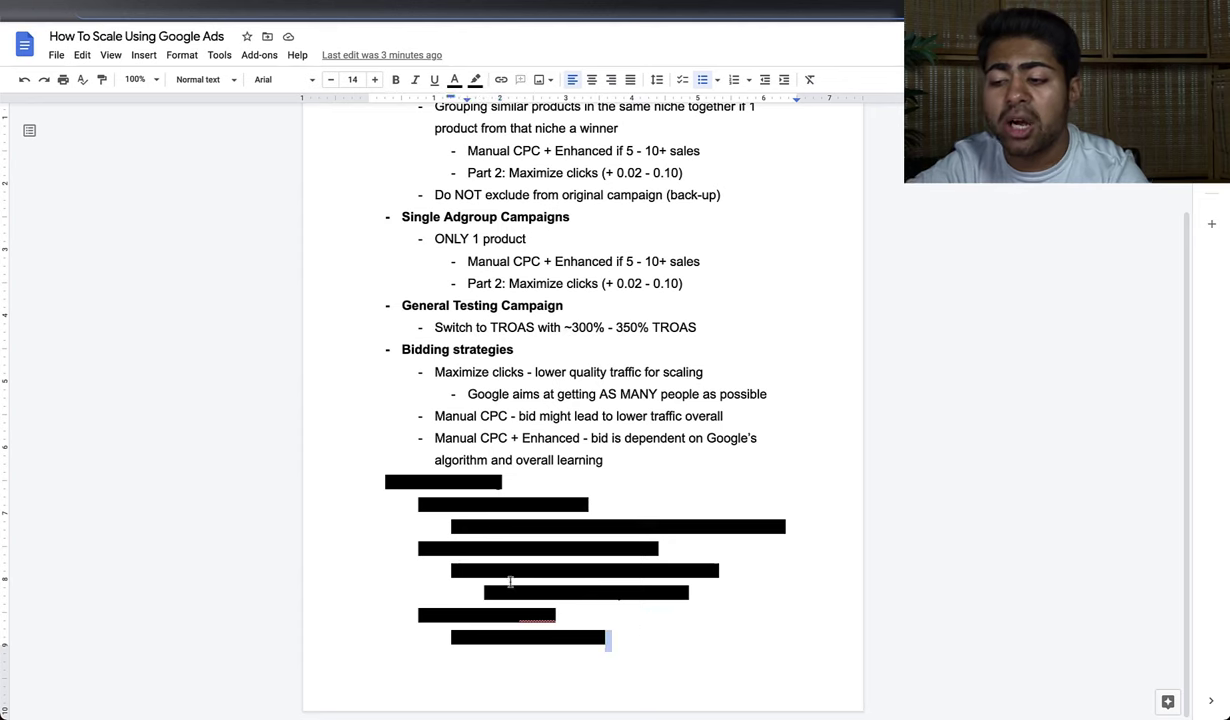
pyautogui.moveTo(607, 637); pyautogui.dragTo(386, 482)
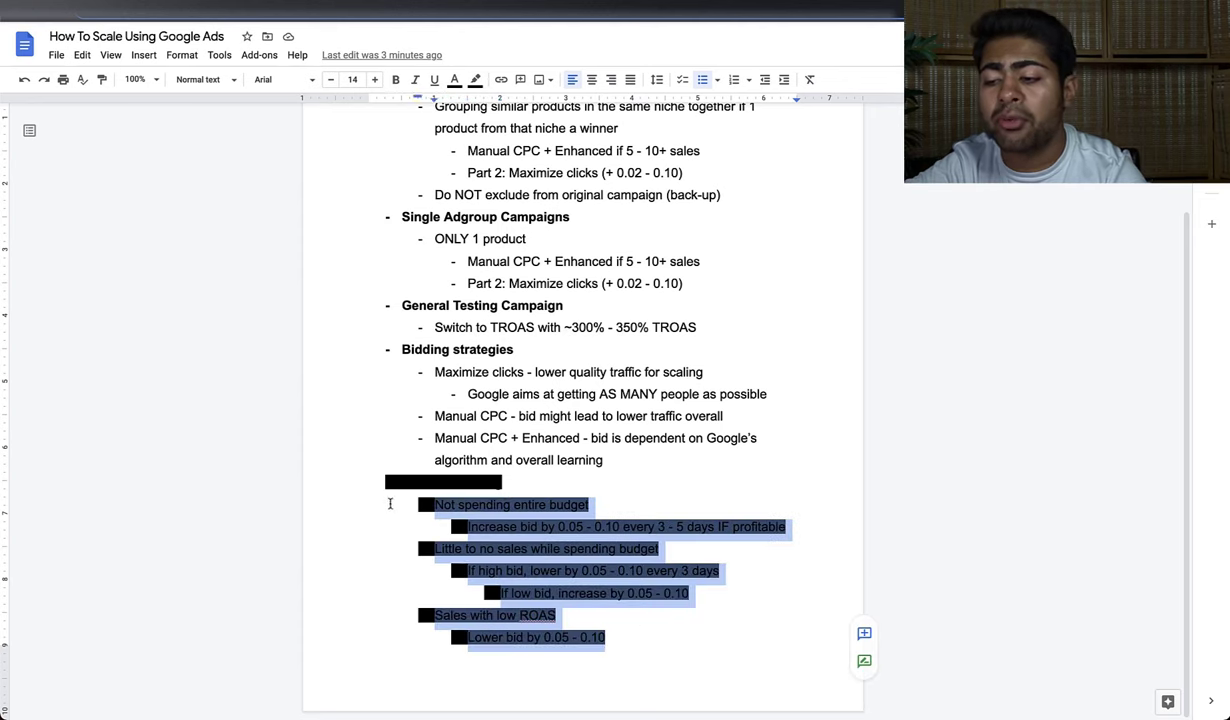
pyautogui.click(476, 79)
pyautogui.click(484, 104)
pyautogui.click(497, 306)
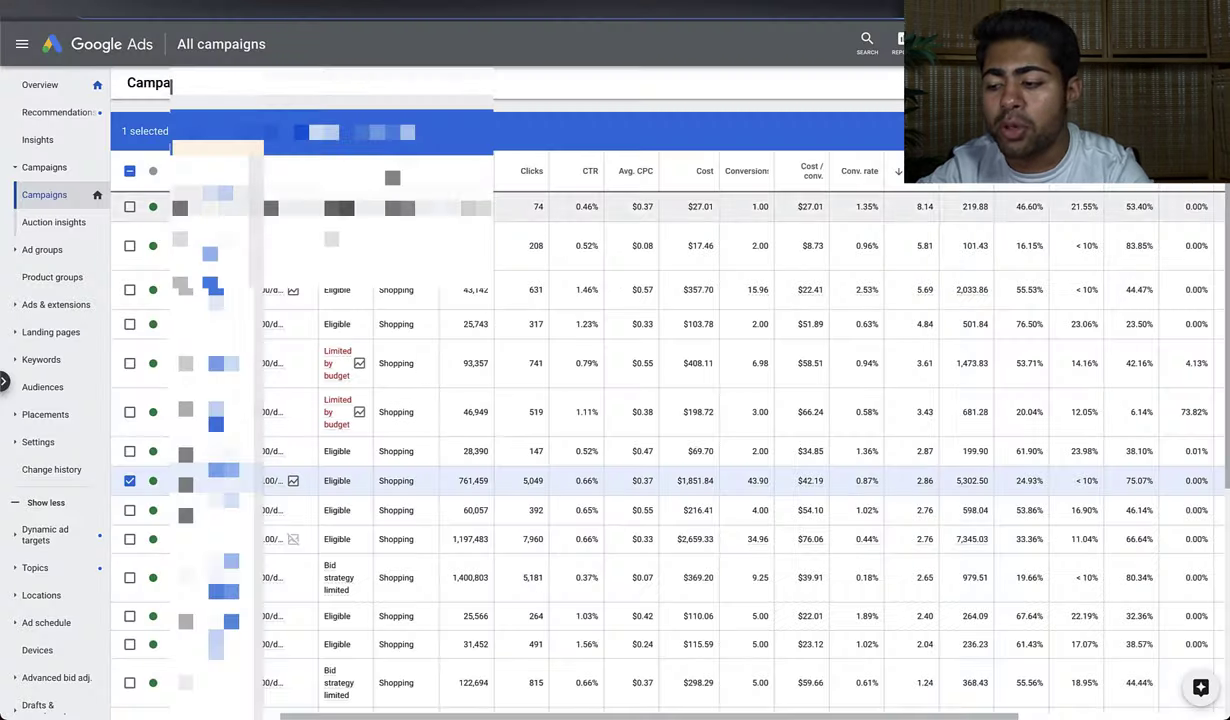
pyautogui.scroll(-3, 129, 400)
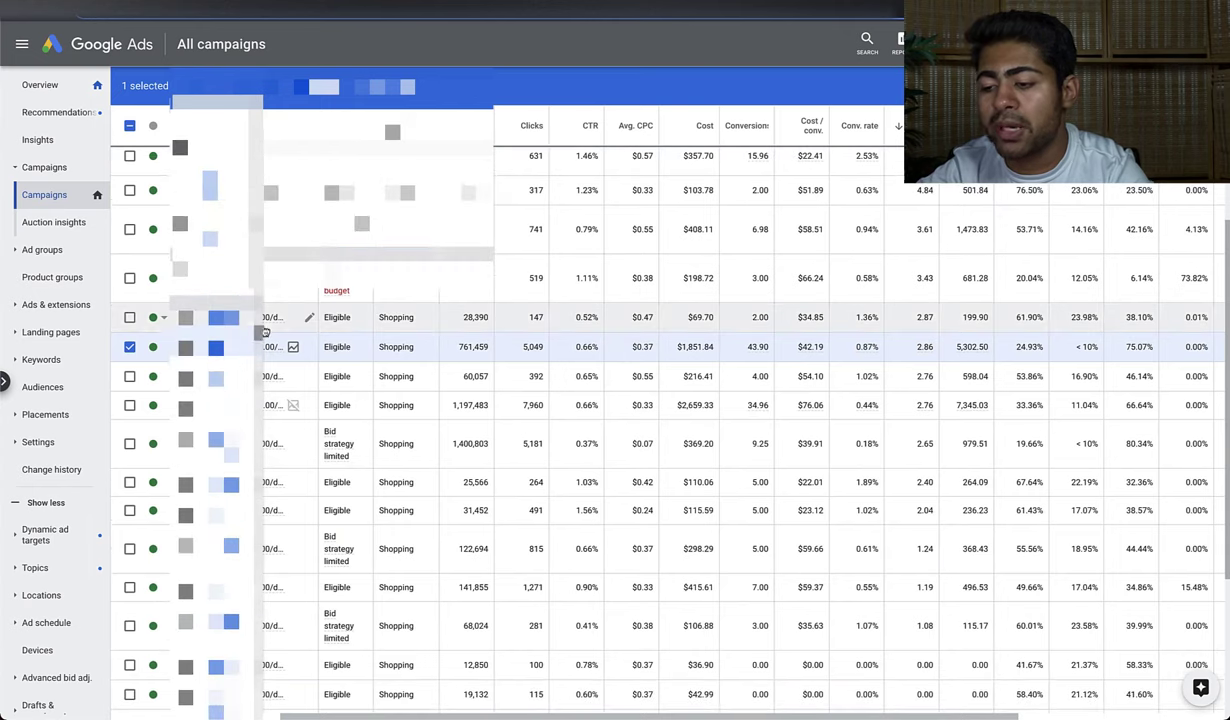
# Swap the ticked campaign from the 761,459-impression one to the 2,310-impression one costing $3.56
pyautogui.click(129, 346)
pyautogui.scroll(-5, 387, 430)
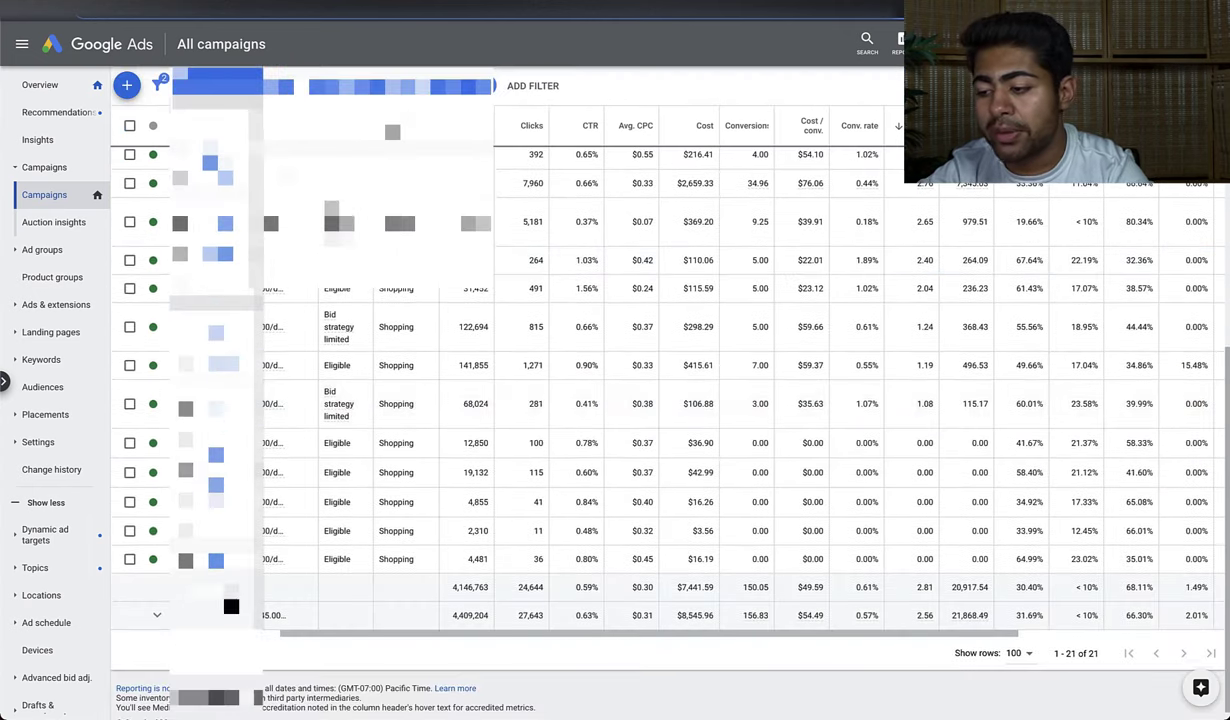
pyautogui.click(129, 530)
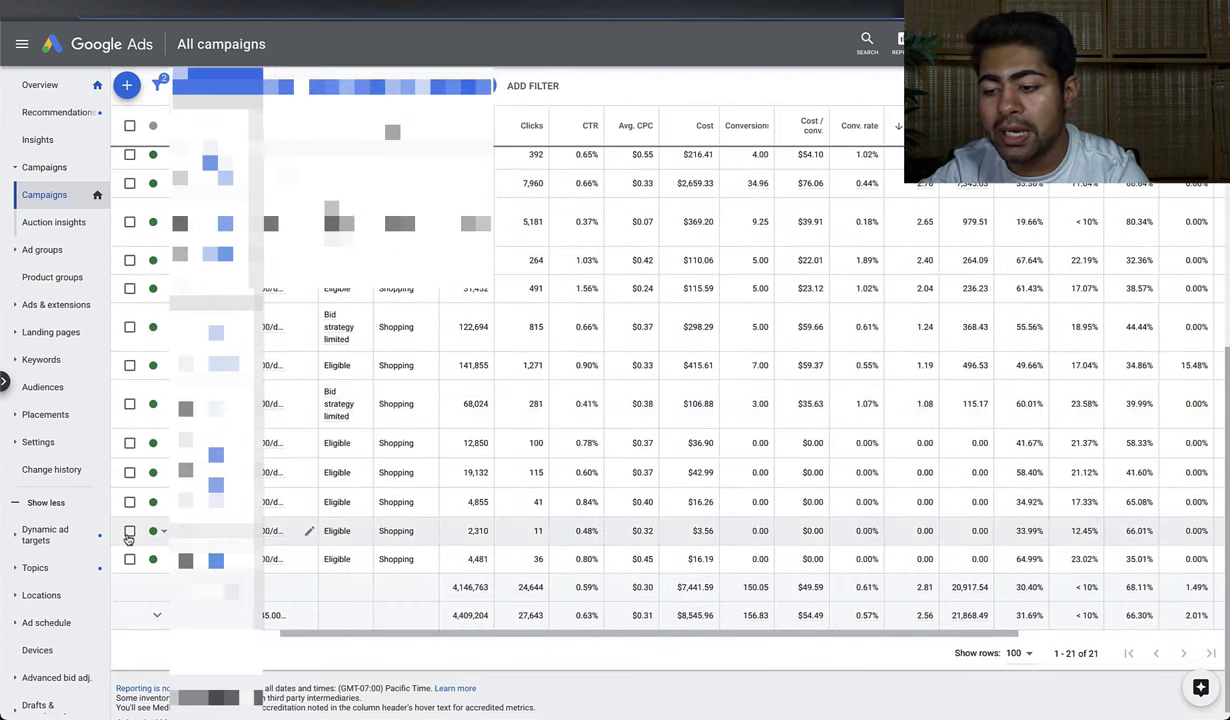
pyautogui.moveTo(310, 545)
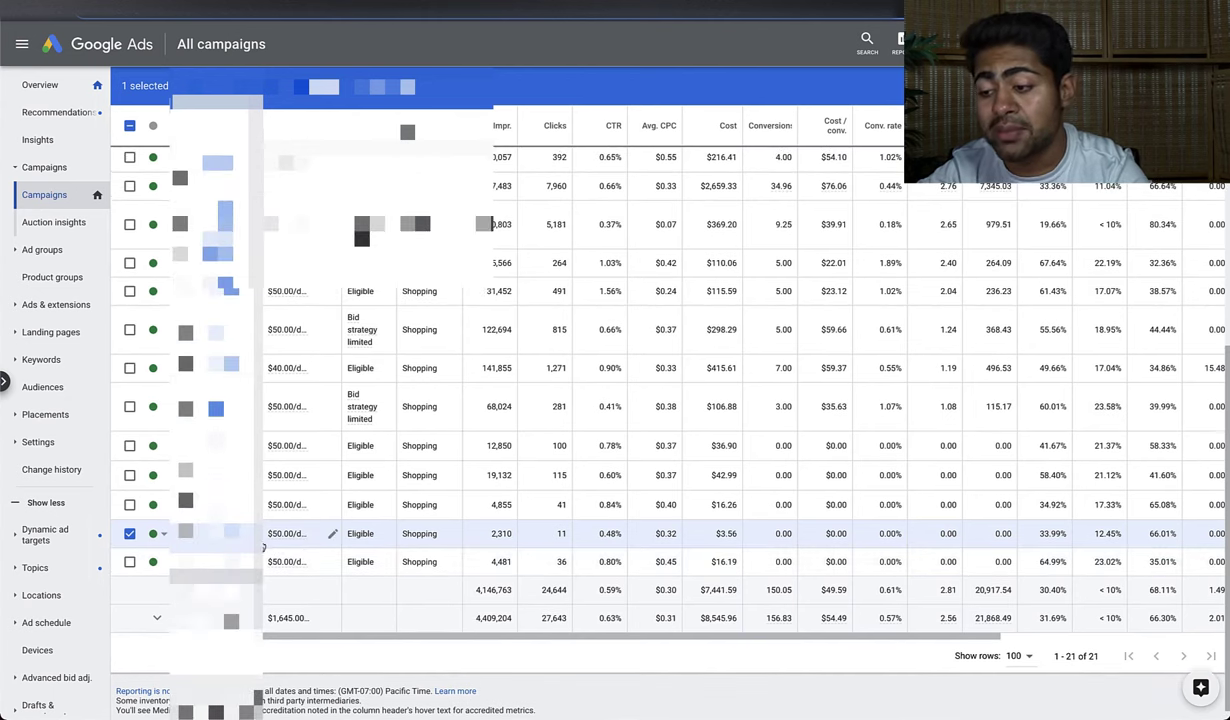
pyautogui.moveTo(714, 534); pyautogui.dragTo(734, 534)
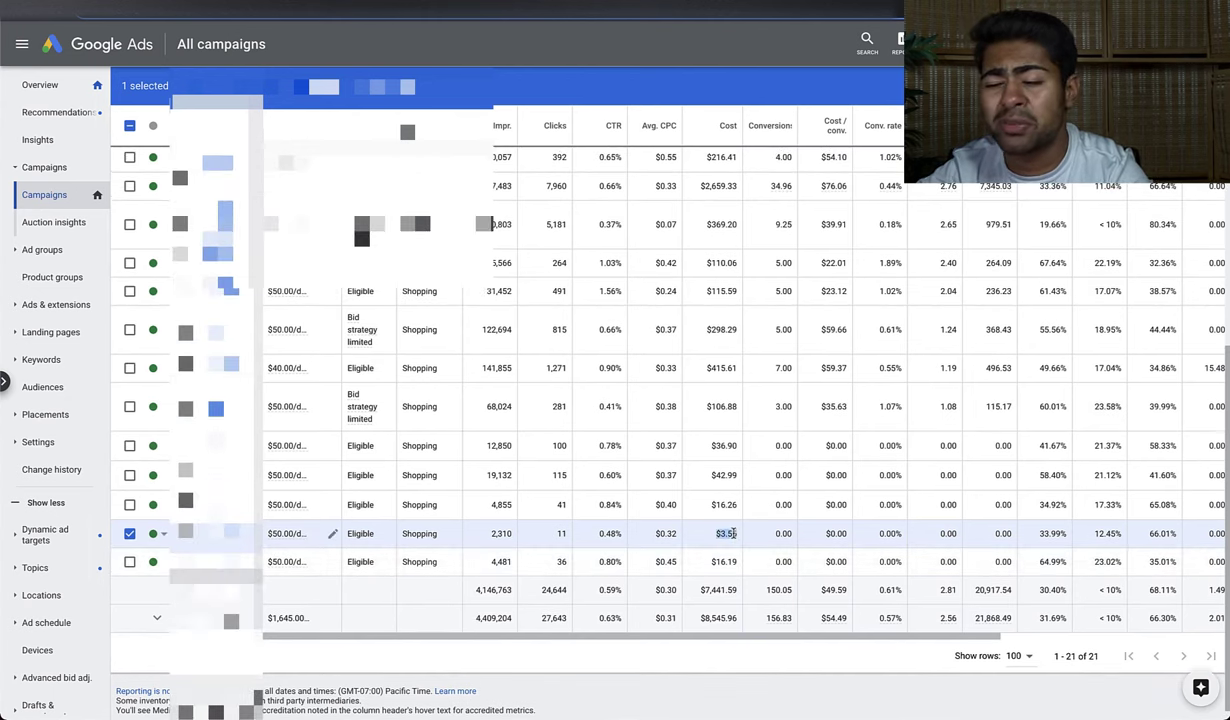
pyautogui.scroll(5, 790, 400)
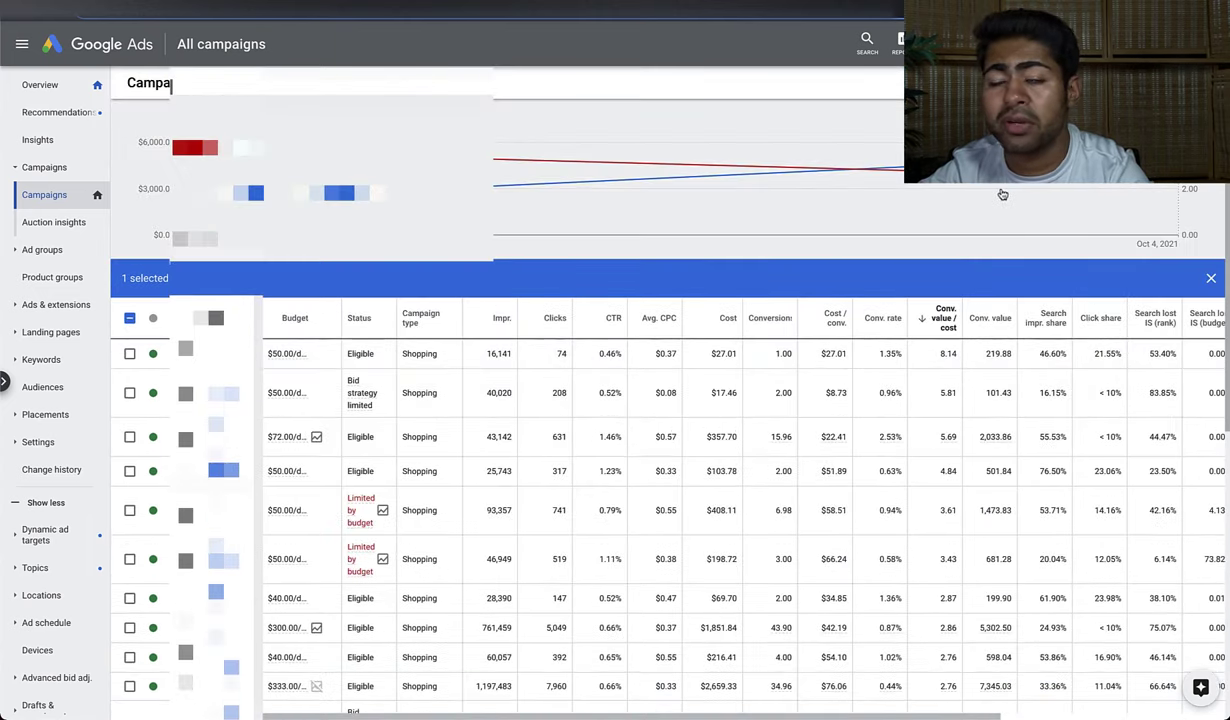
pyautogui.hotkey('alt', 'Tab')
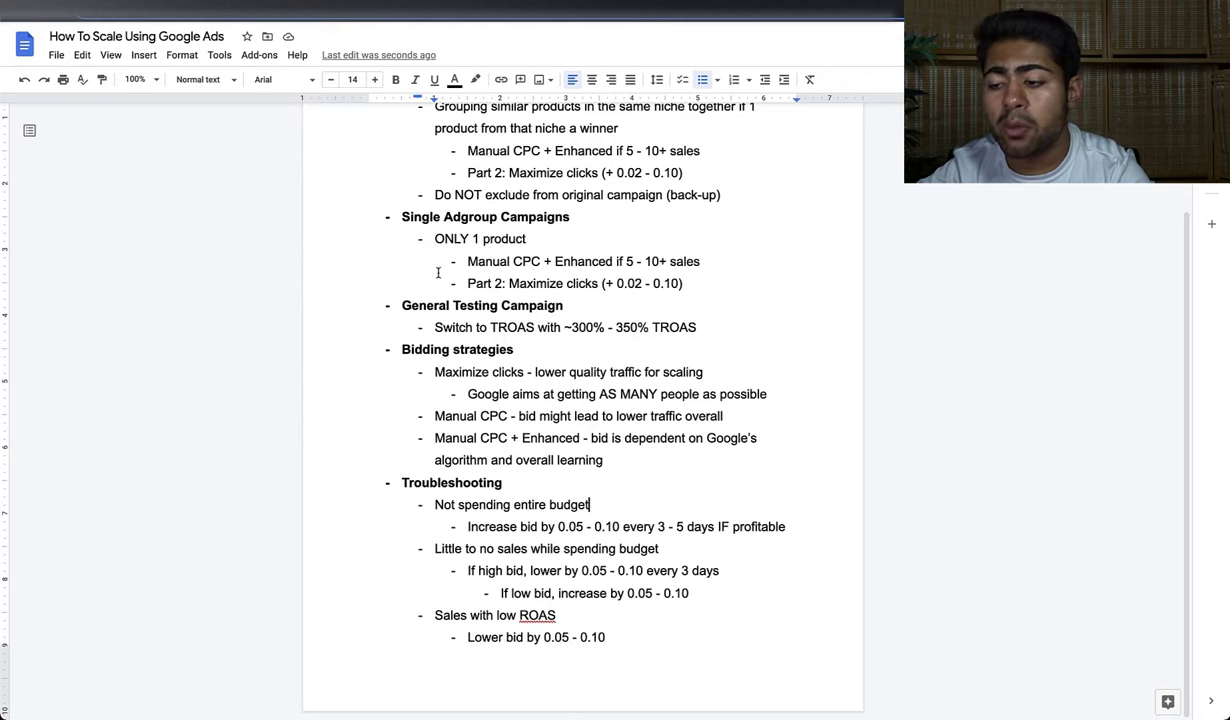
pyautogui.moveTo(466, 527); pyautogui.dragTo(700, 527)
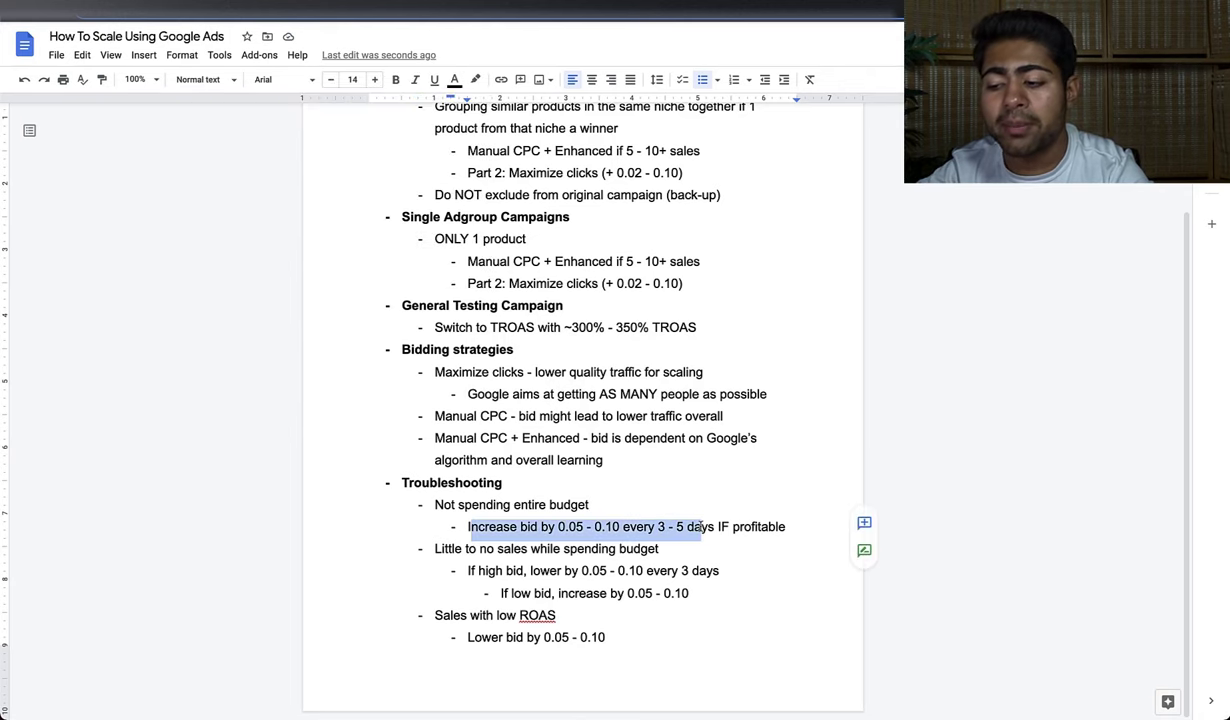
pyautogui.press('Right')
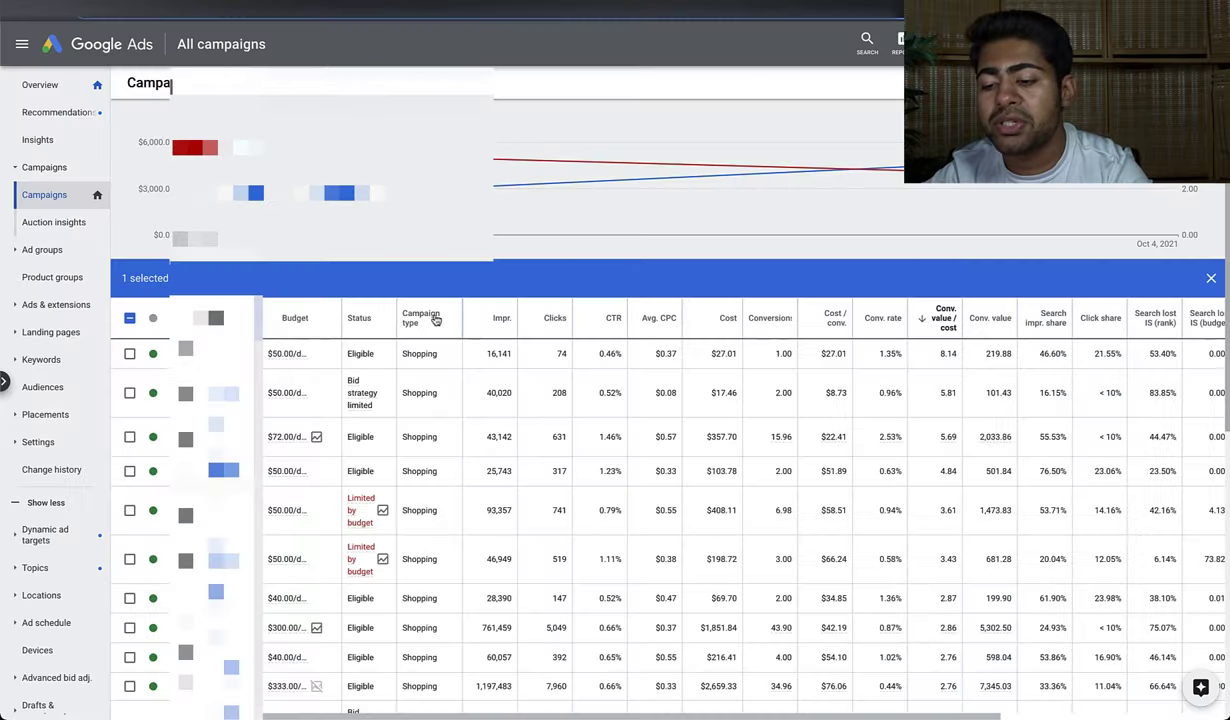
# Confirm the 2,310-impression campaign's Manual CPC with Enhanced CPC bidding, then view its Product groups
pyautogui.scroll(-10, 640, 400)
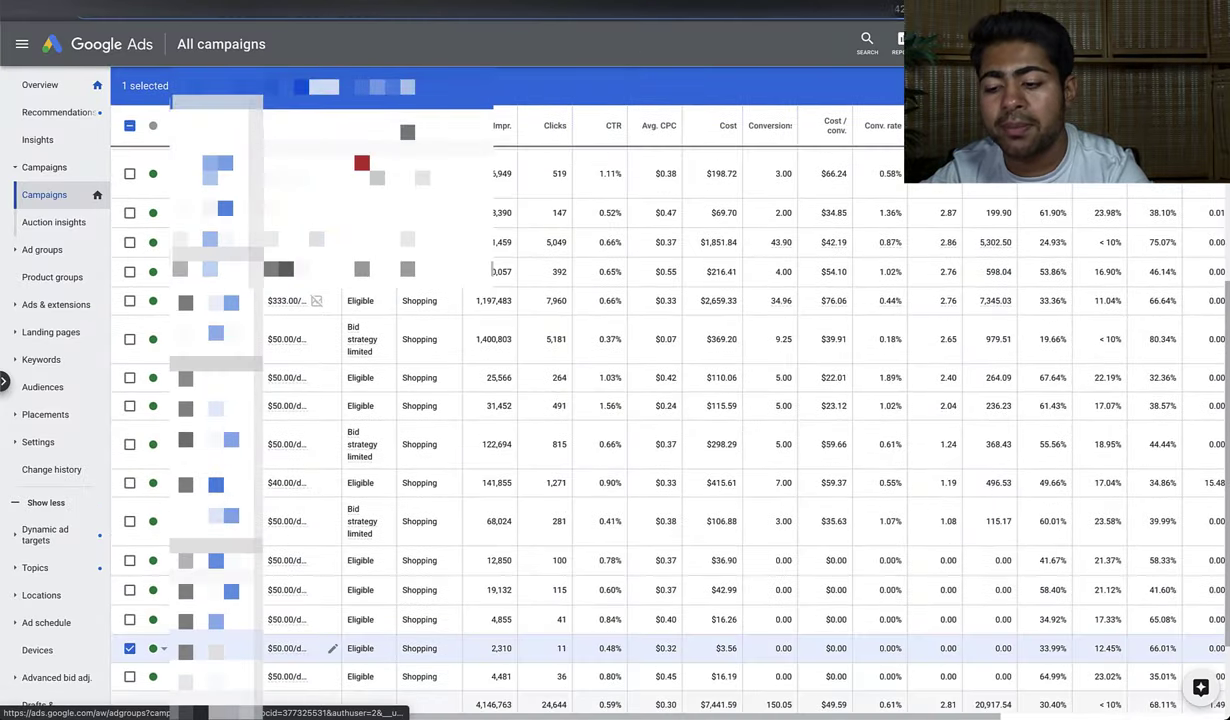
pyautogui.click(215, 648)
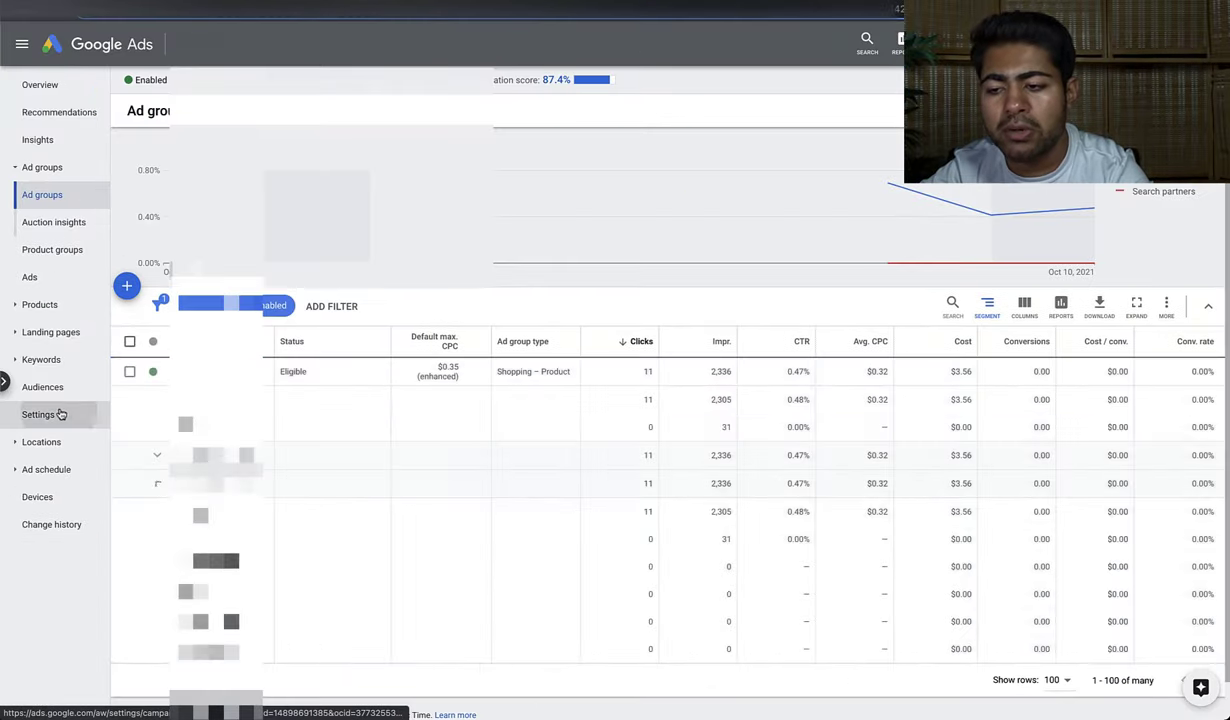
pyautogui.click(58, 414)
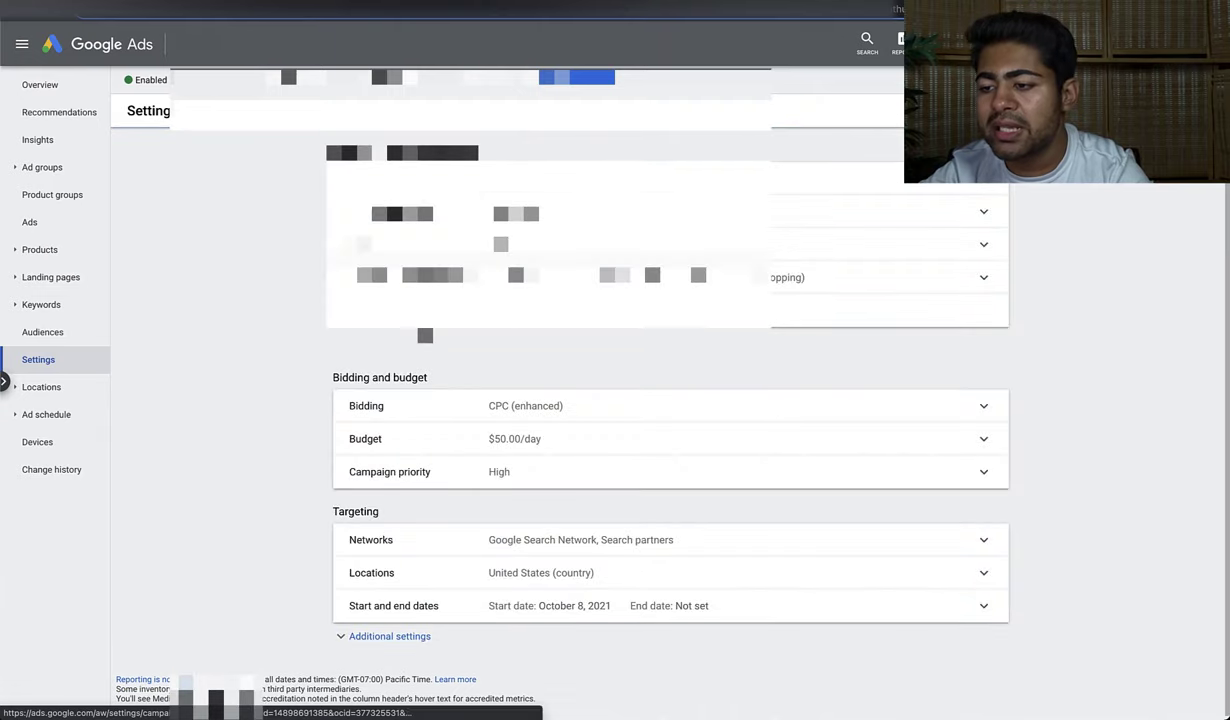
pyautogui.click(543, 406)
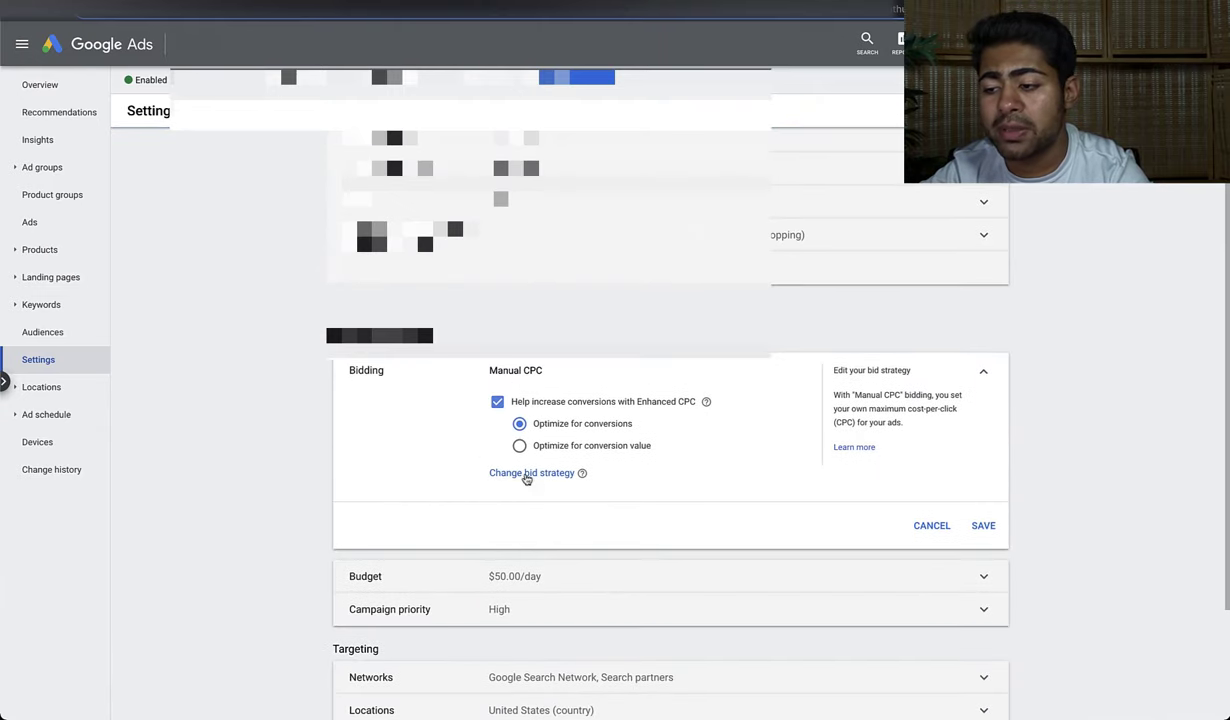
pyautogui.click(52, 194)
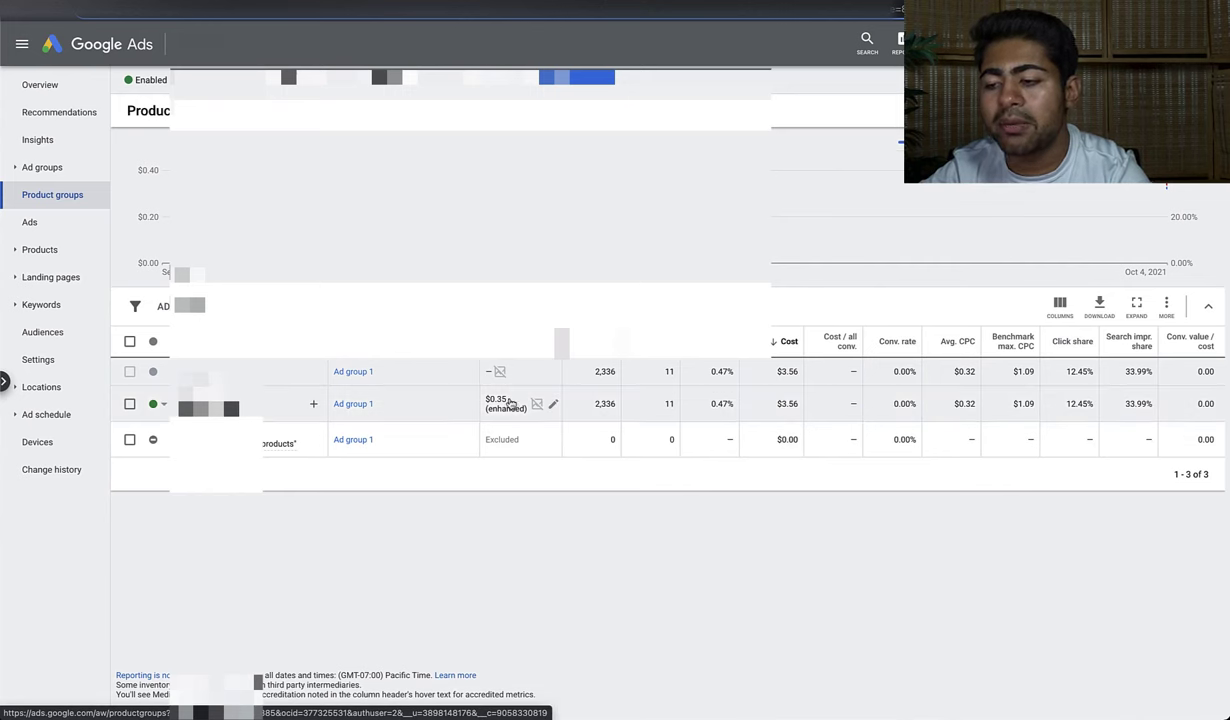
# Change the product group's Max. CPC to 0.4, save it, and go back to All campaigns
pyautogui.rightClick(551, 410)
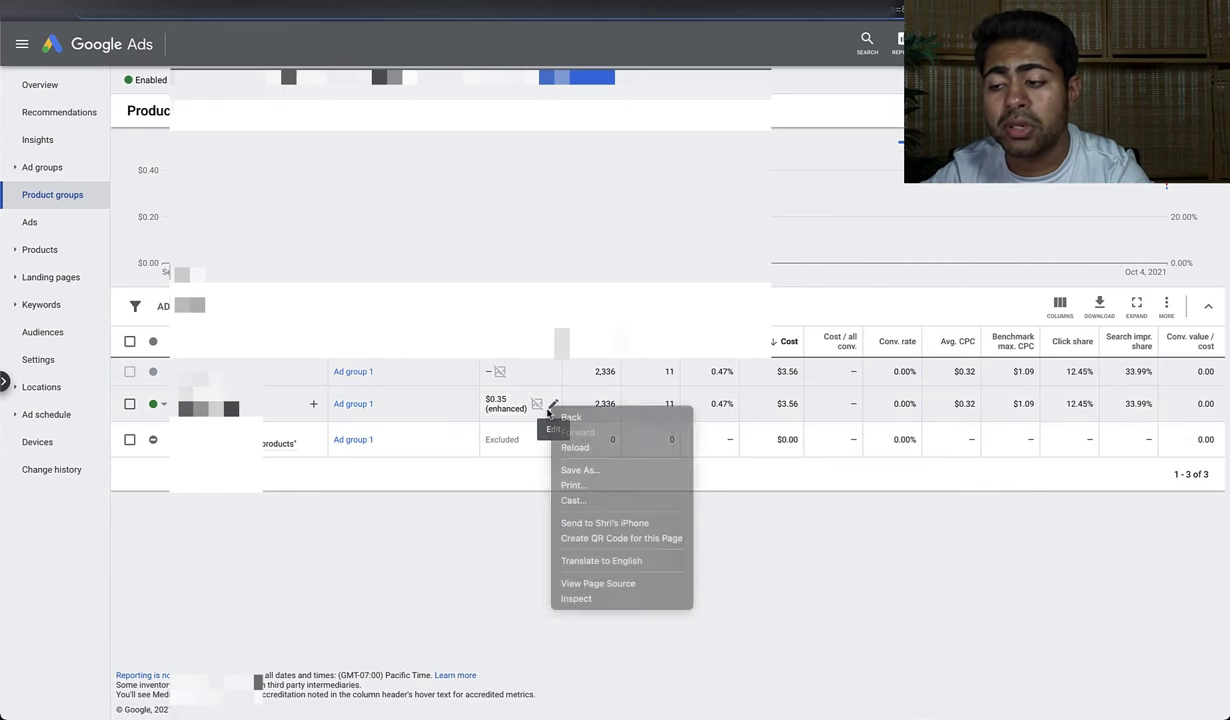
pyautogui.click(551, 410)
pyautogui.click(551, 410)
pyautogui.doubleClick(529, 429)
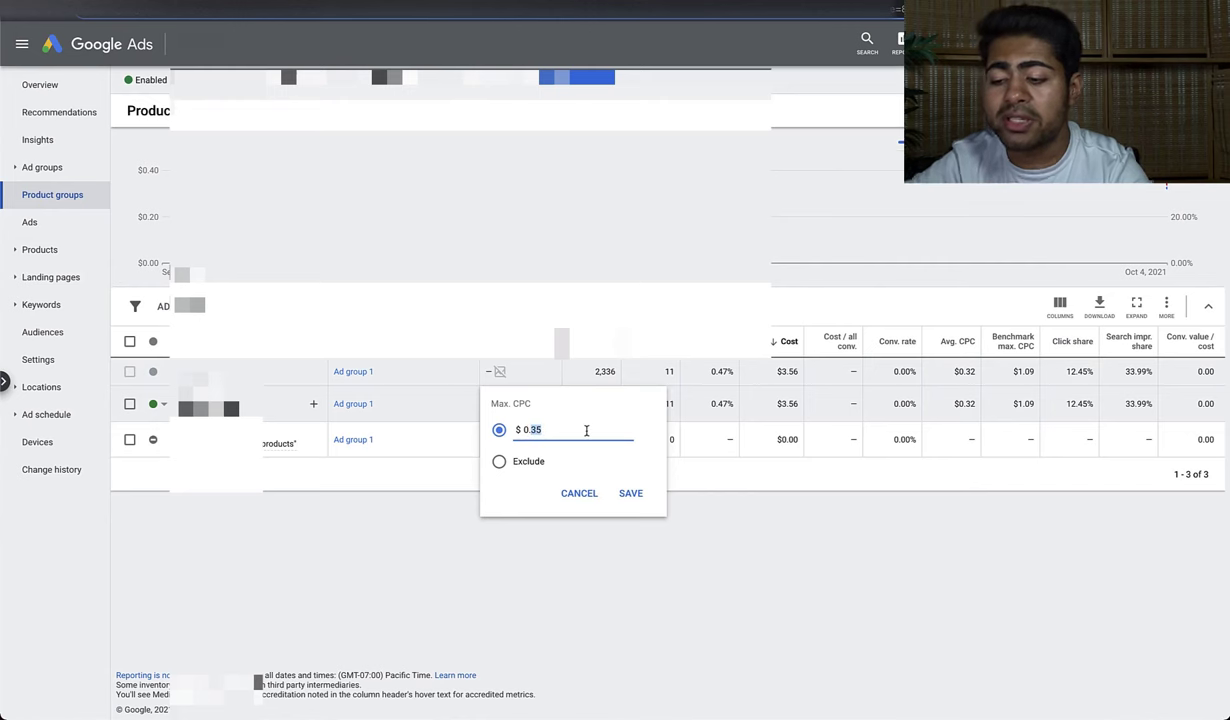
pyautogui.write('0.4')
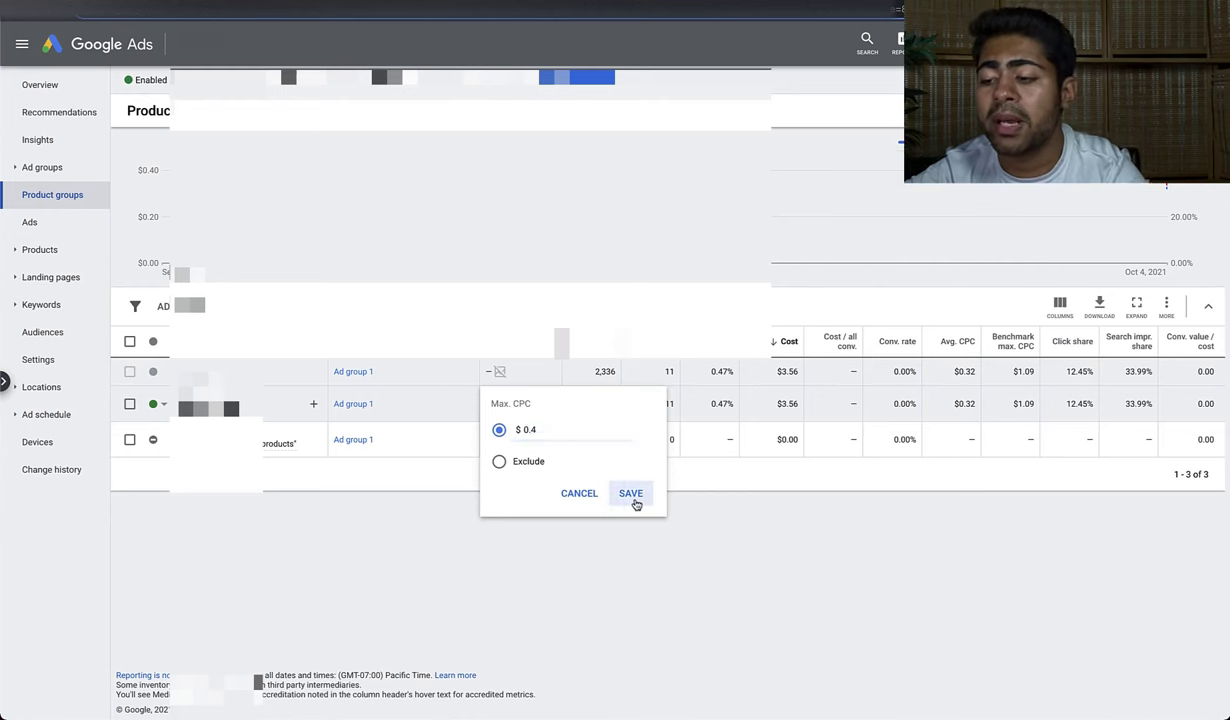
pyautogui.click(634, 500)
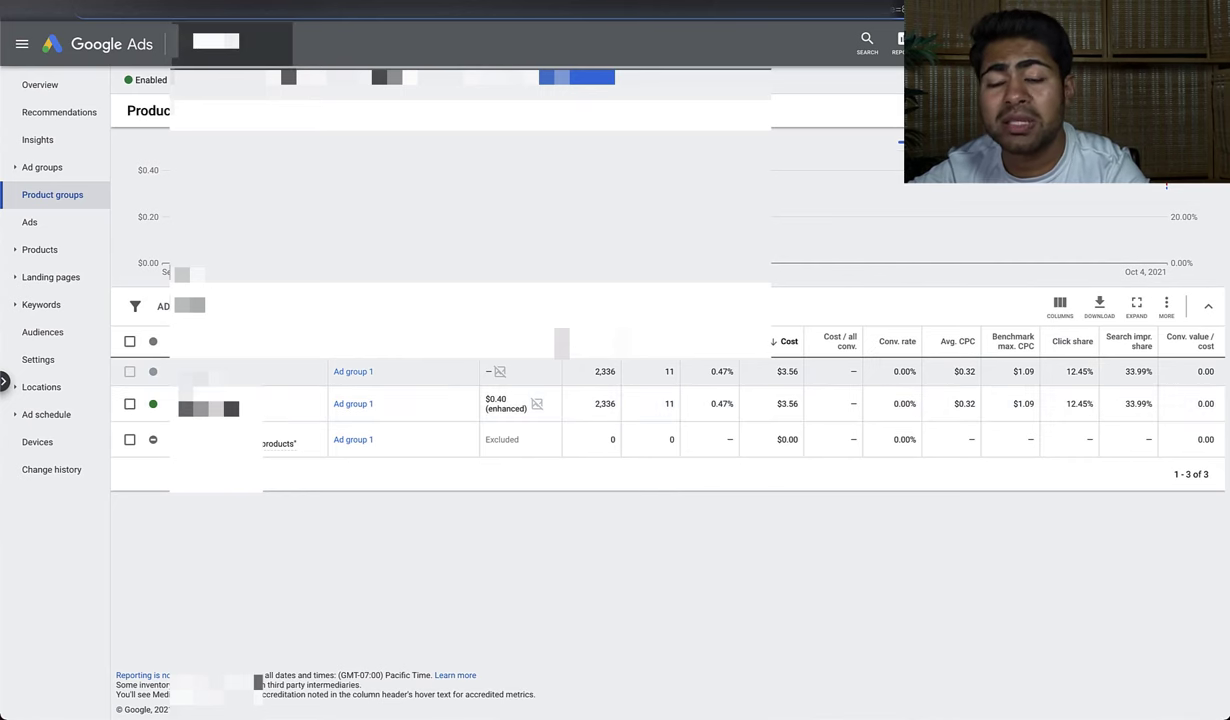
pyautogui.click(215, 41)
pyautogui.click(165, 85)
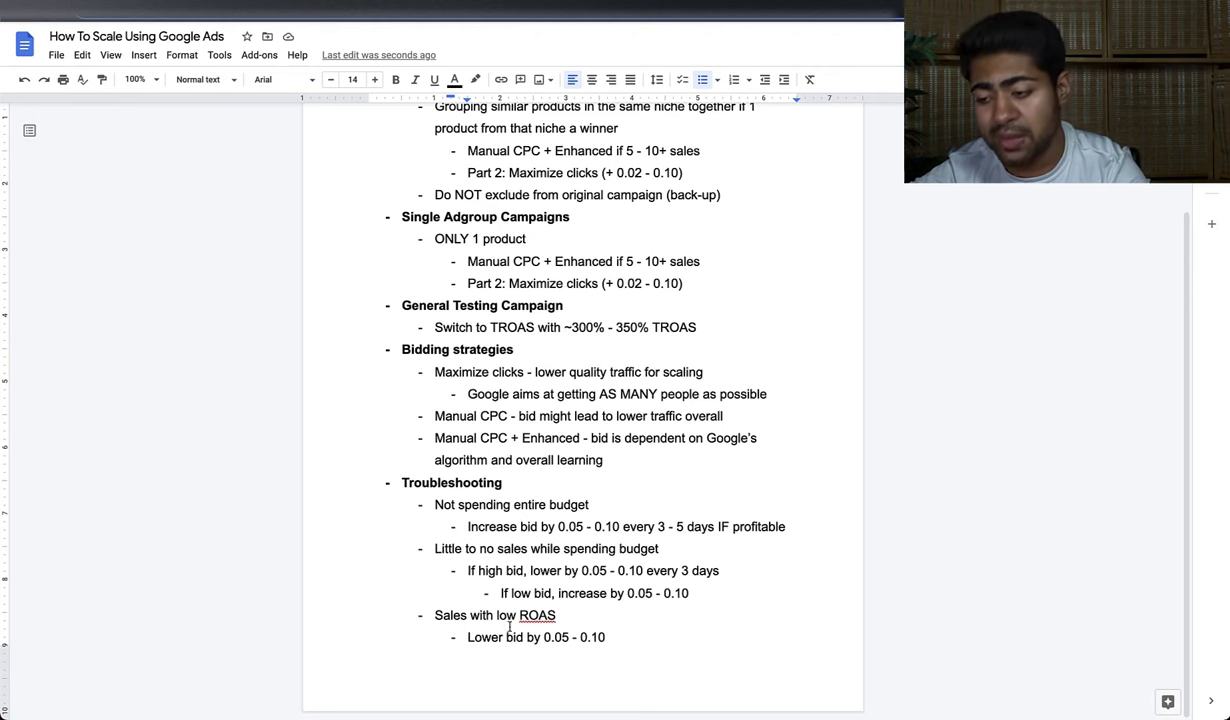
pyautogui.doubleClick(515, 550)
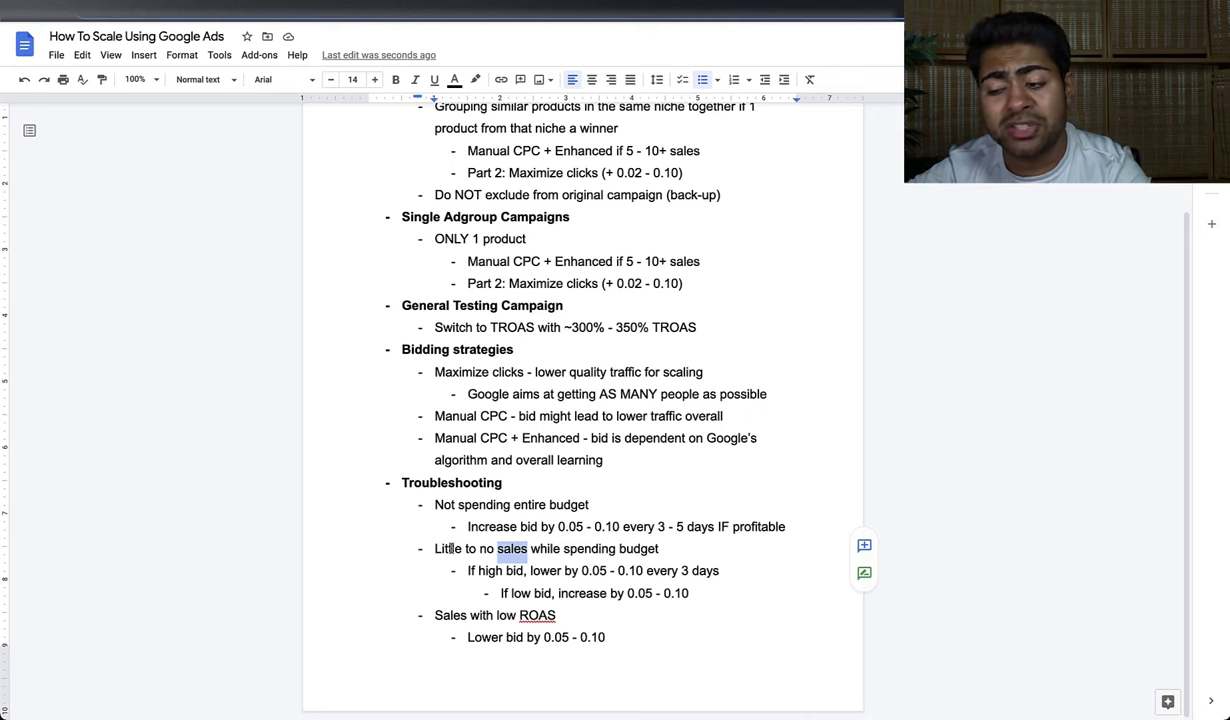
pyautogui.moveTo(450, 549); pyautogui.dragTo(569, 549)
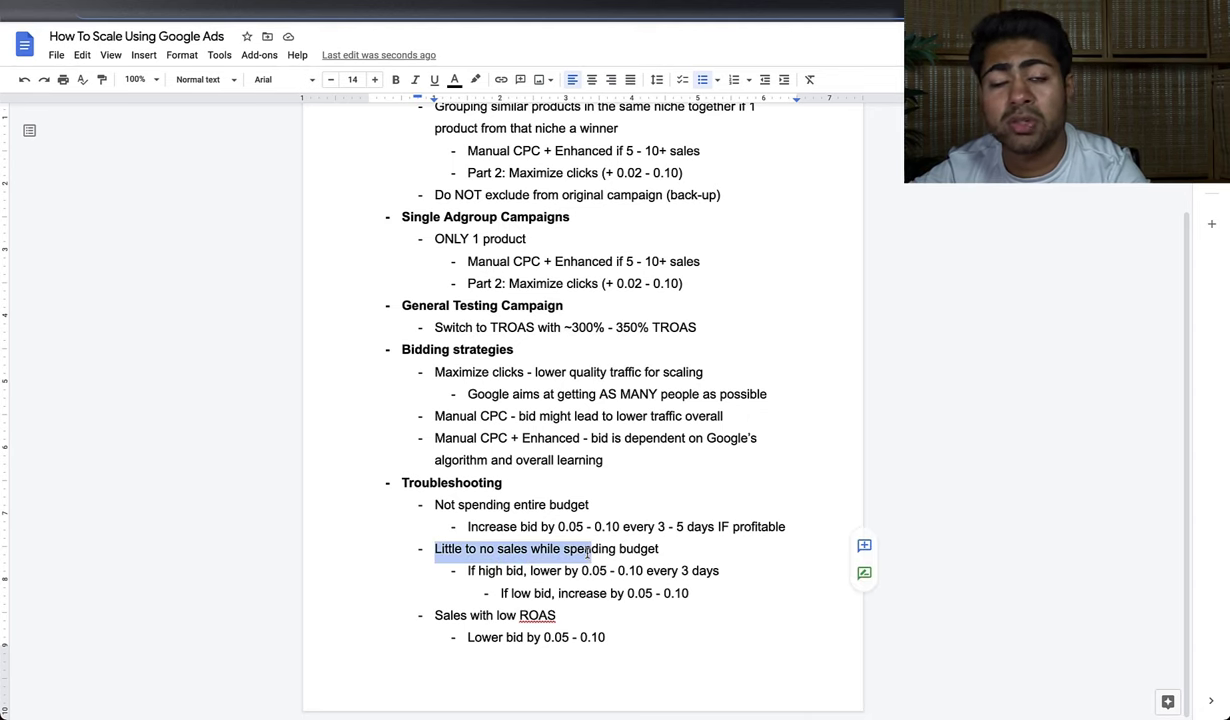
pyautogui.click(587, 549)
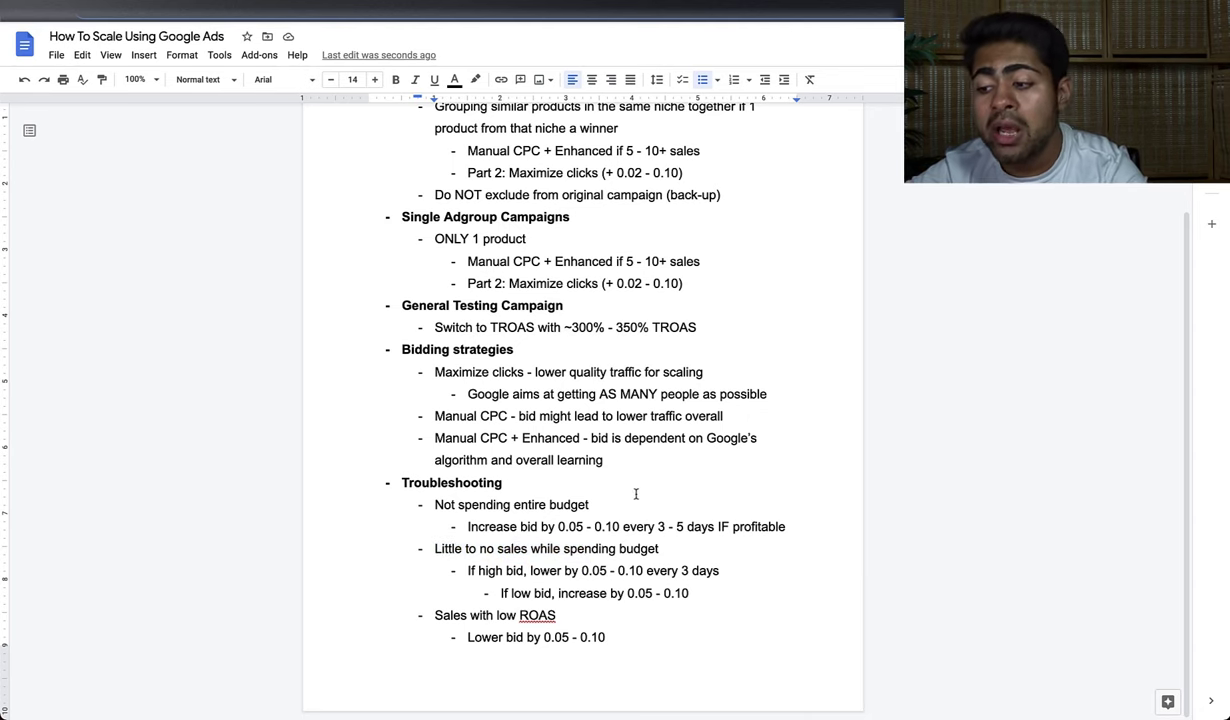
pyautogui.click(709, 573)
pyautogui.moveTo(709, 573); pyautogui.dragTo(530, 571)
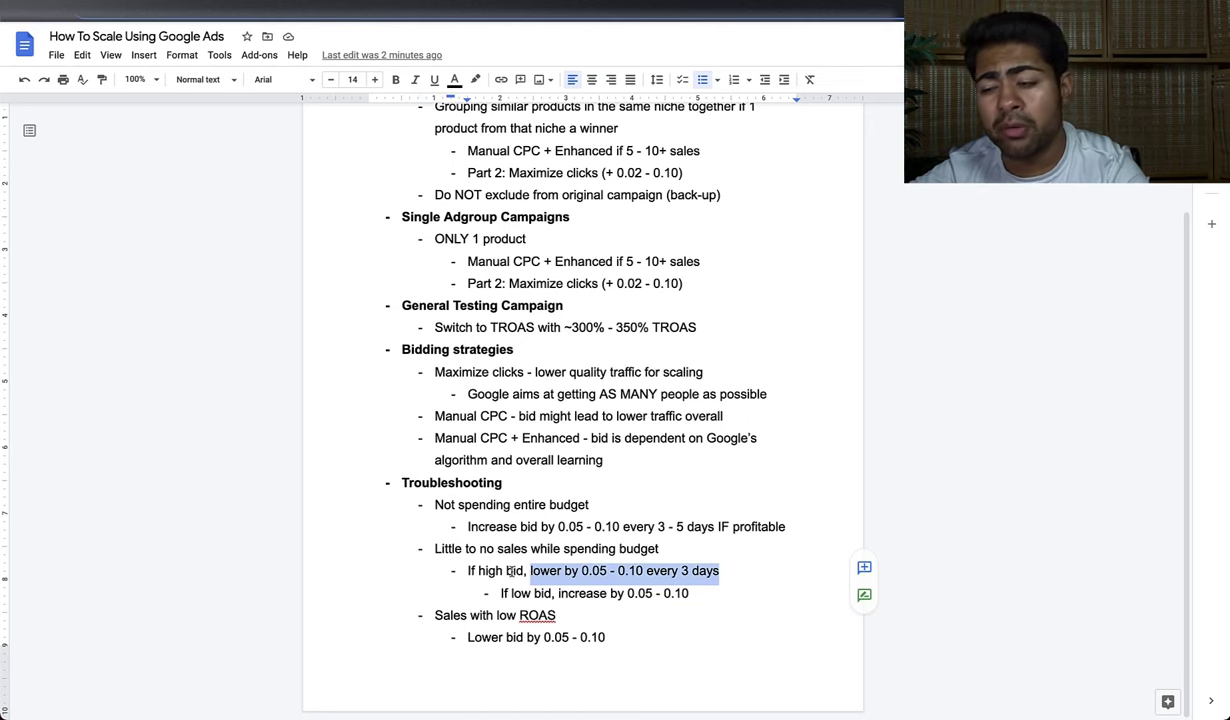
pyautogui.doubleClick(612, 528)
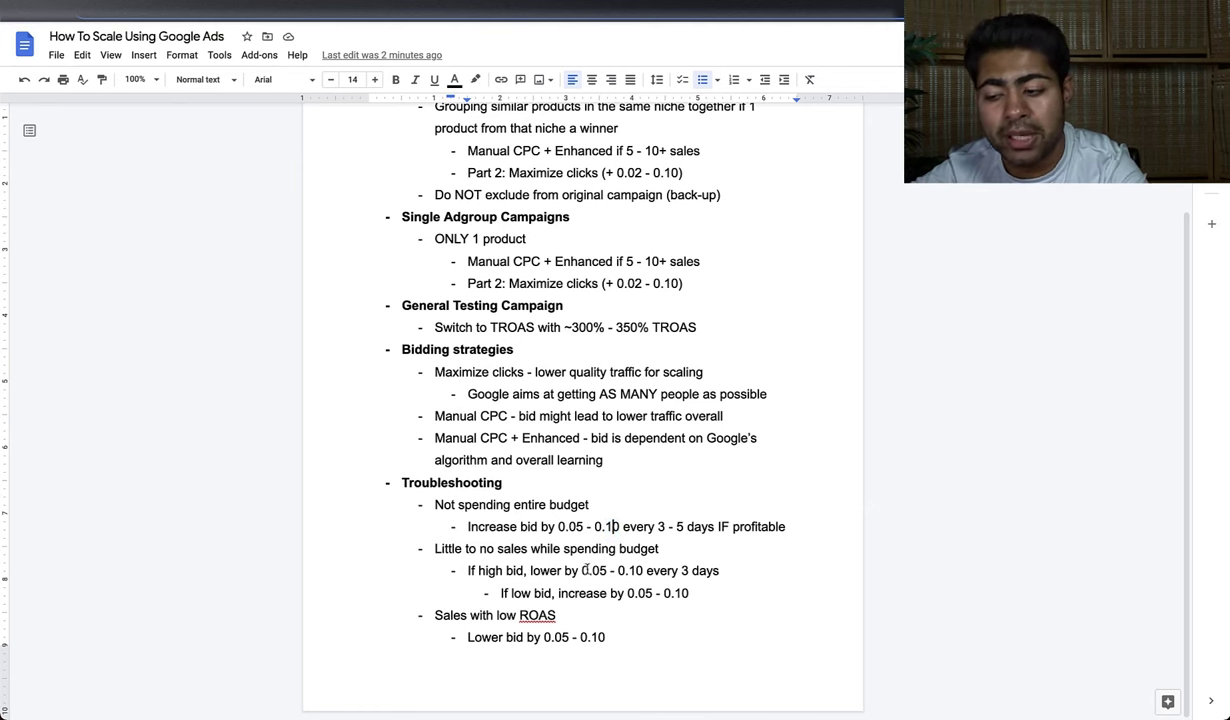
pyautogui.moveTo(524, 570); pyautogui.dragTo(669, 571)
pyautogui.click(645, 571)
pyautogui.click(692, 570)
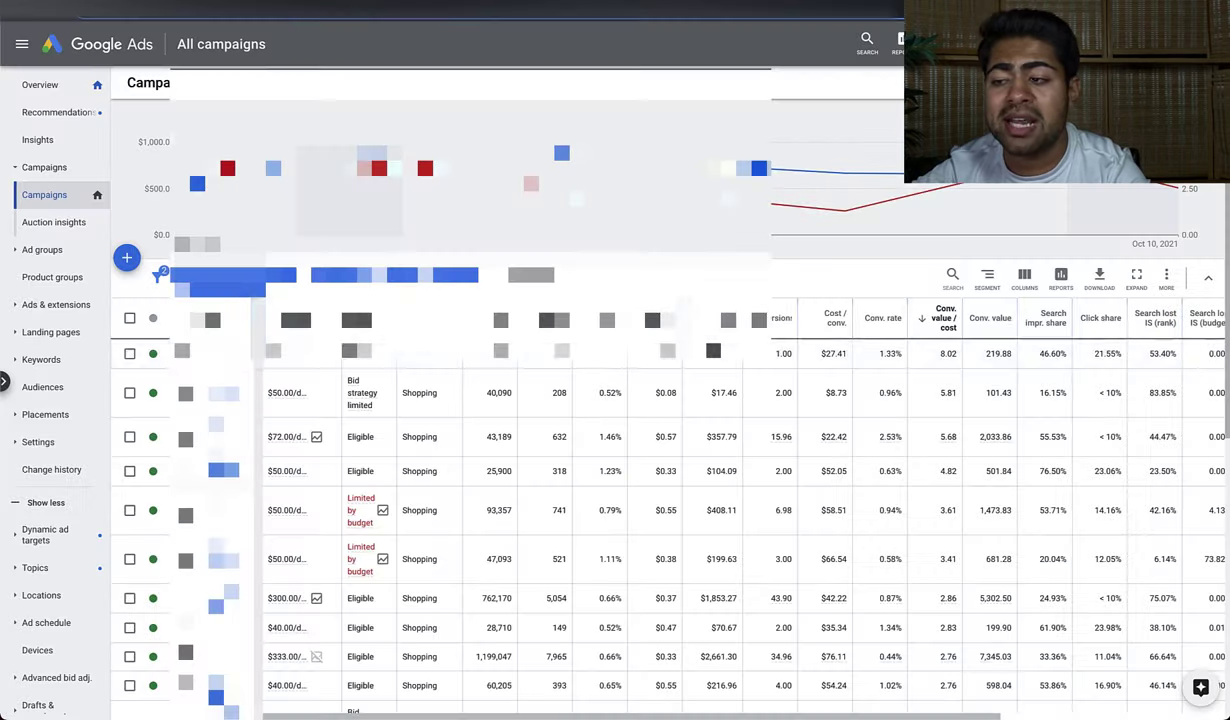
pyautogui.scroll(-5, 640, 400)
pyautogui.scroll(-2, 866, 350)
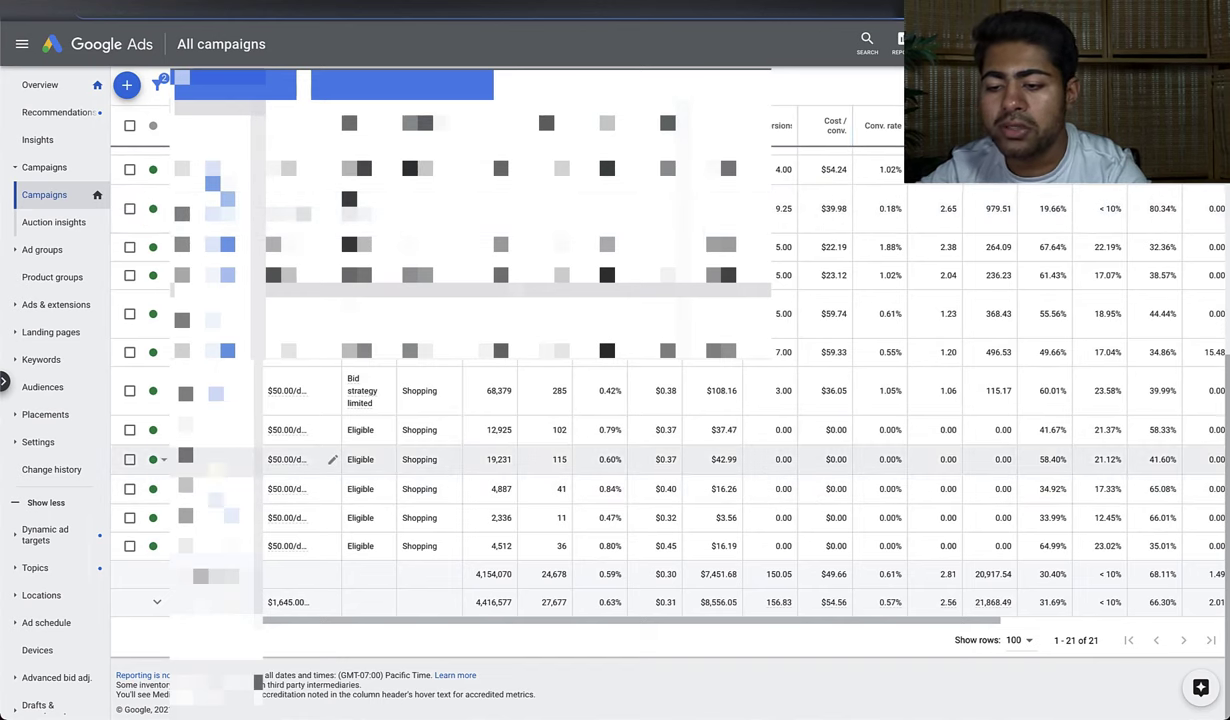
pyautogui.click(230, 459)
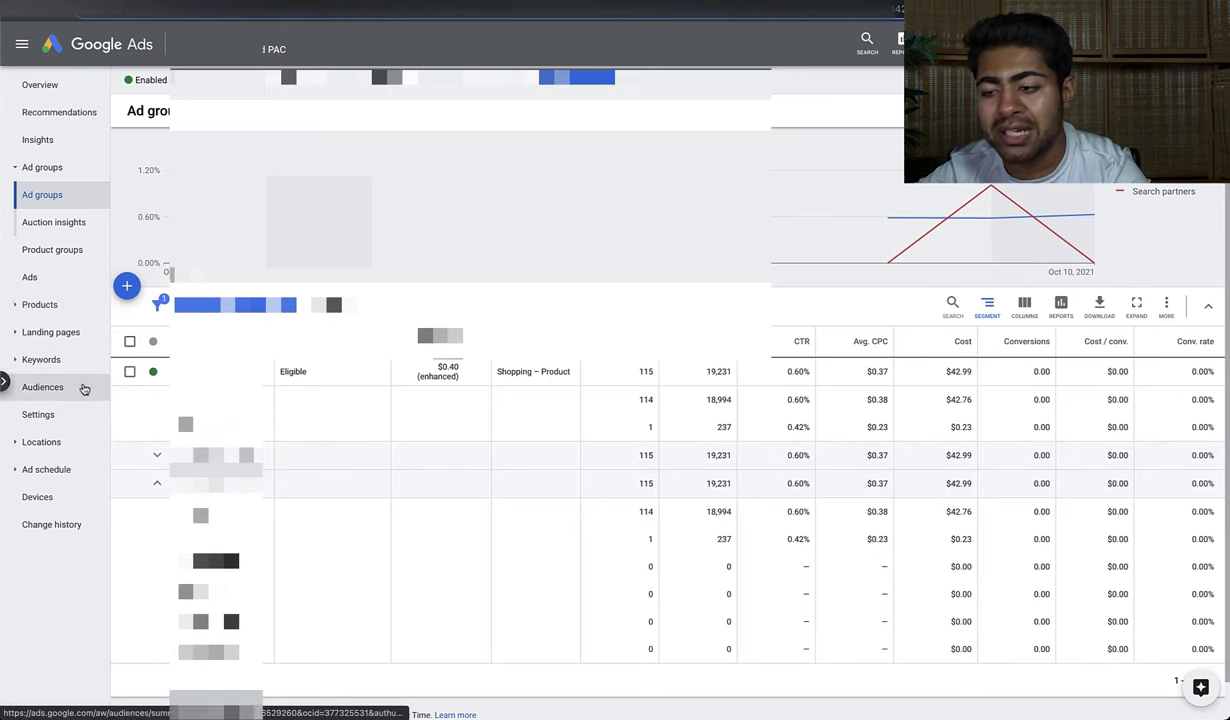
pyautogui.click(89, 262)
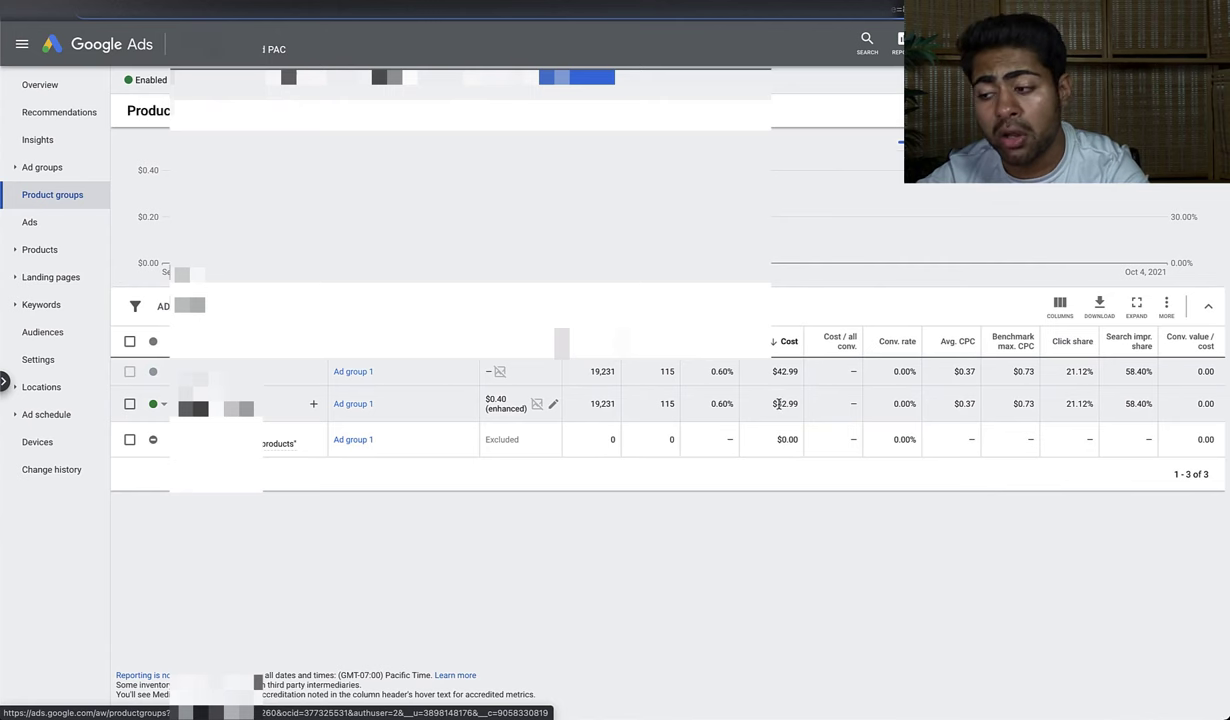
pyautogui.click(553, 403)
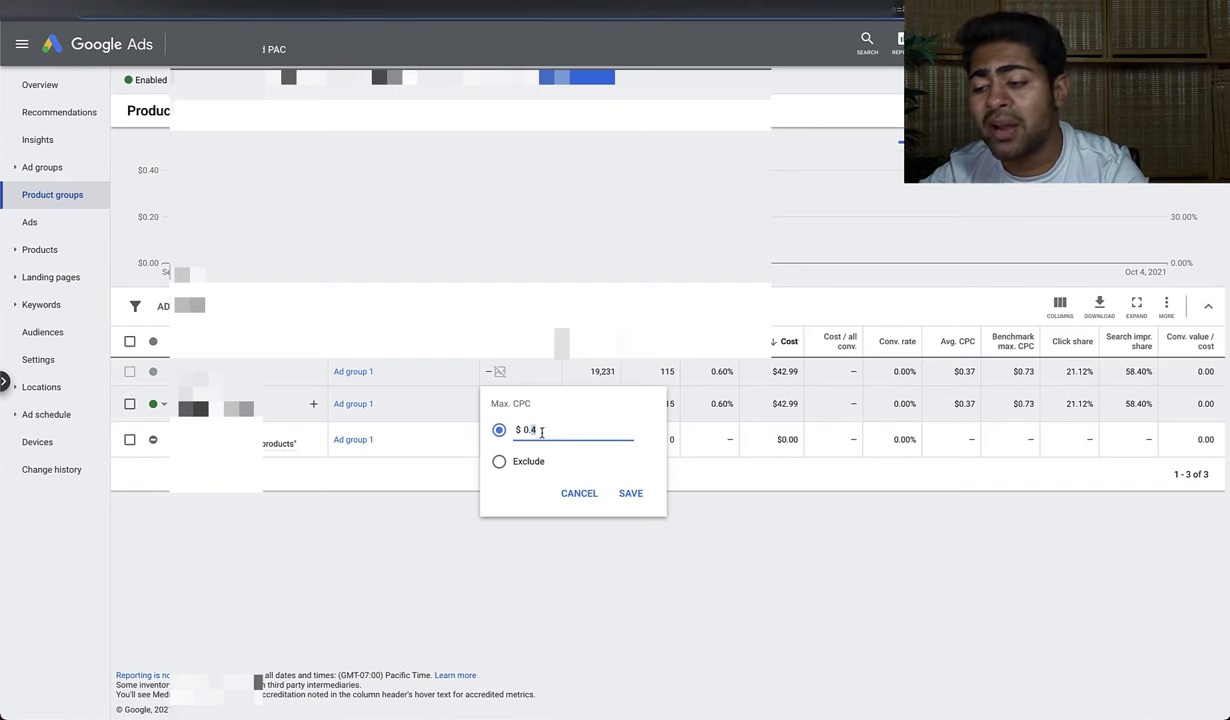
pyautogui.click(575, 491)
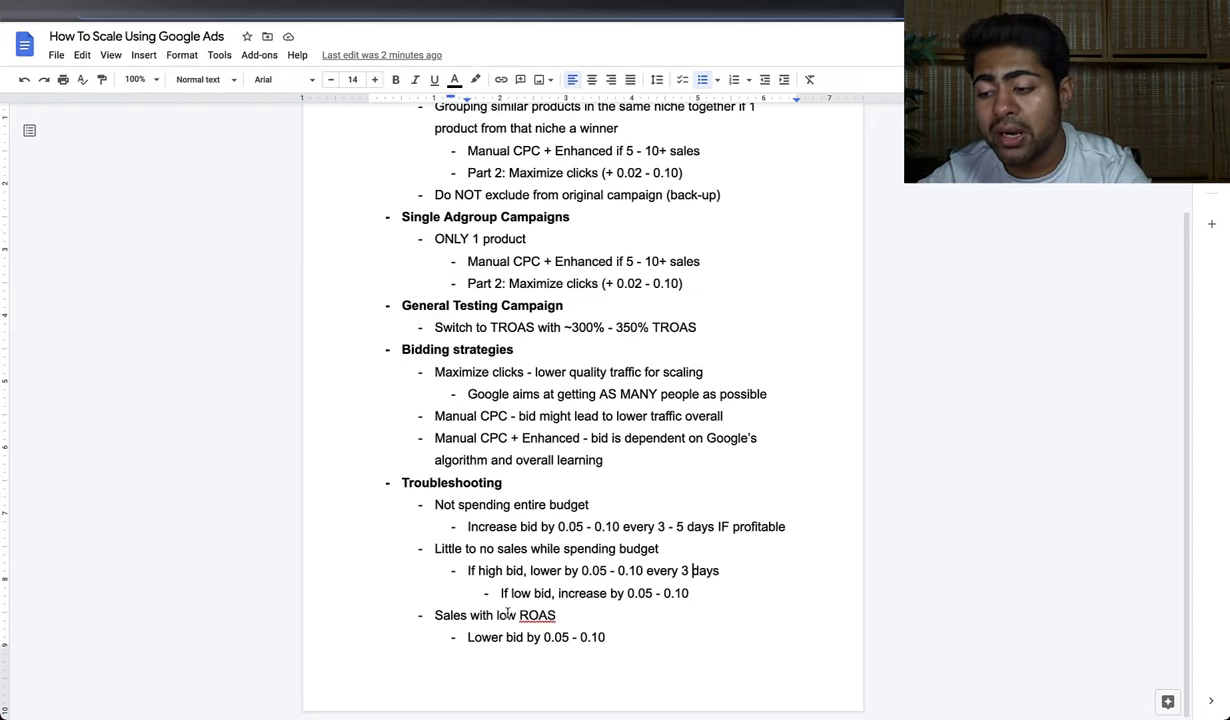
pyautogui.click(660, 609)
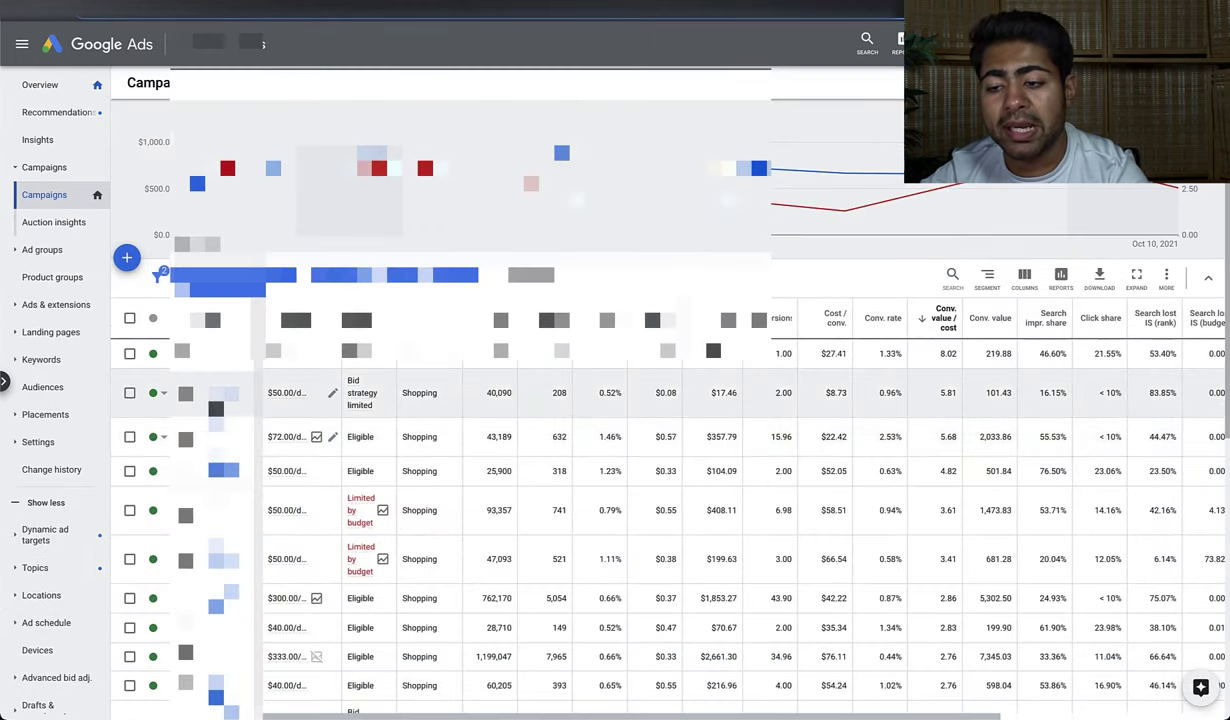
# View another campaign's Bidding setting: Maximize clicks with a $0.11 maximum CPC bid limit
pyautogui.click(212, 395)
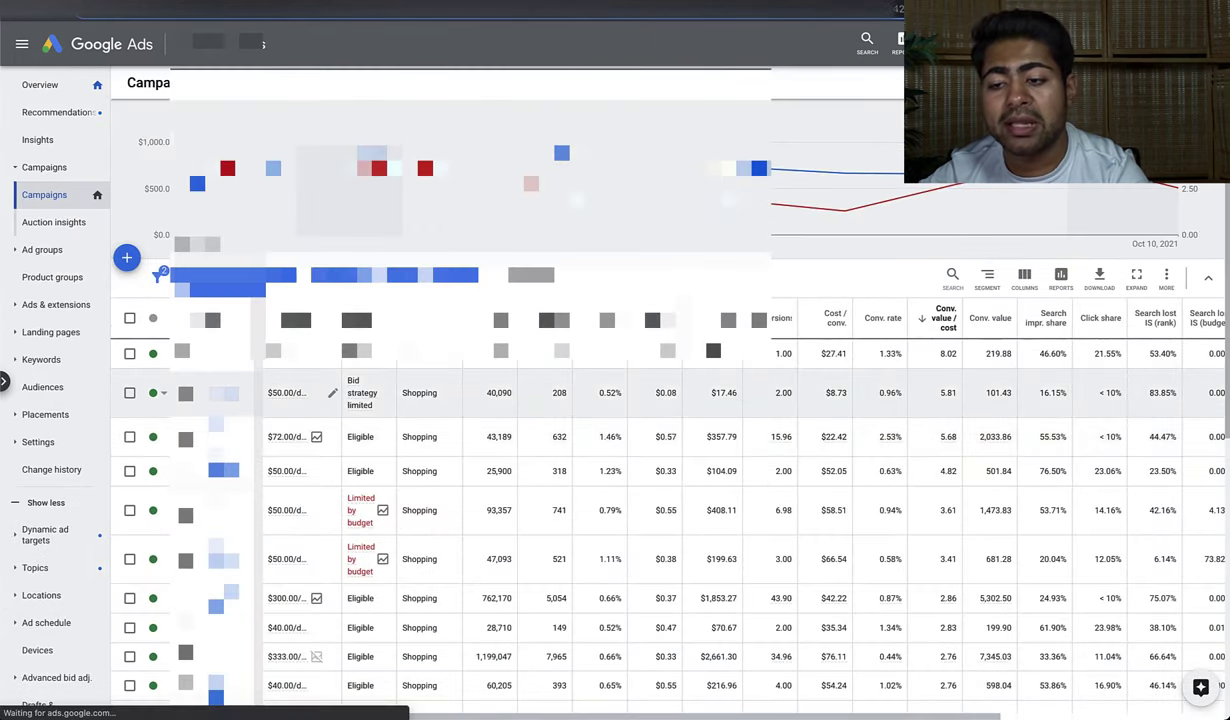
pyautogui.click(79, 424)
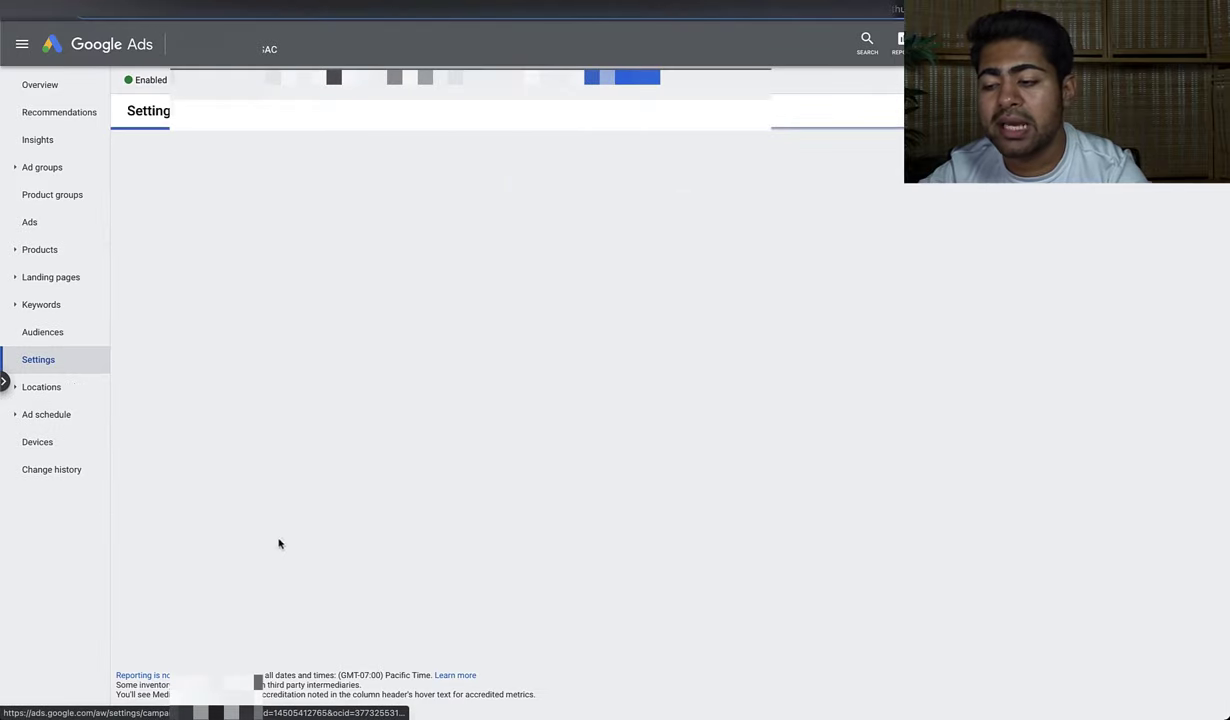
pyautogui.click(570, 403)
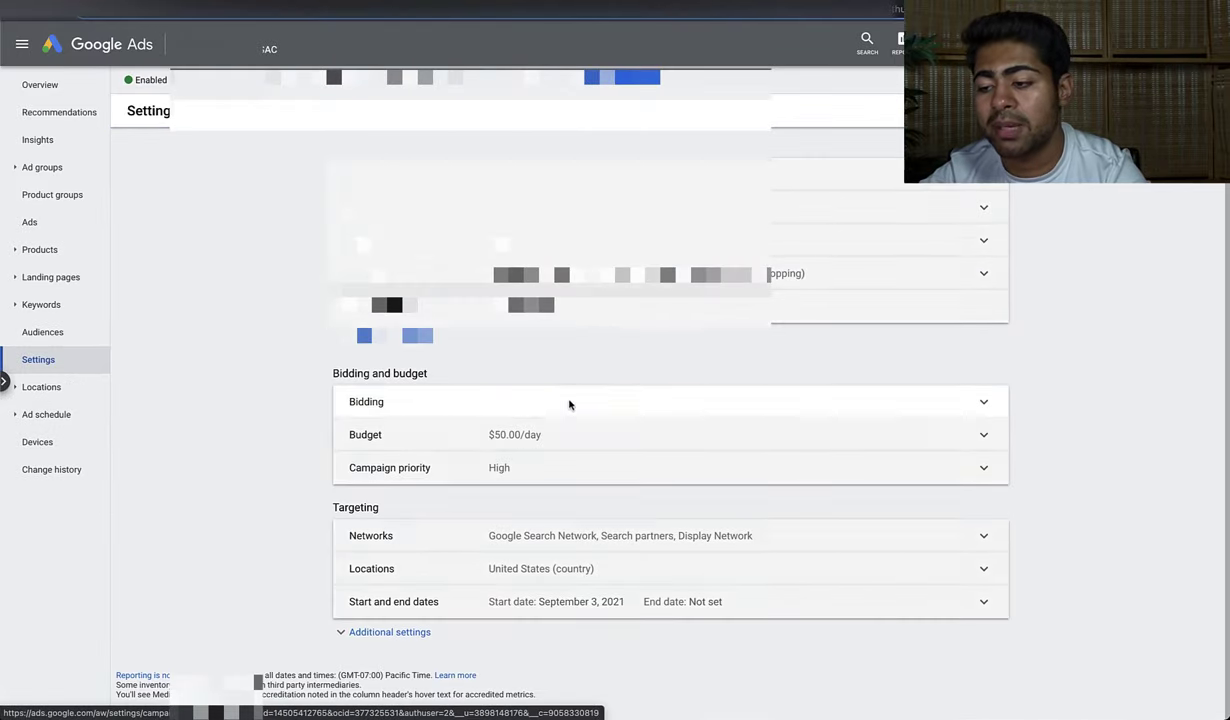
pyautogui.doubleClick(517, 390)
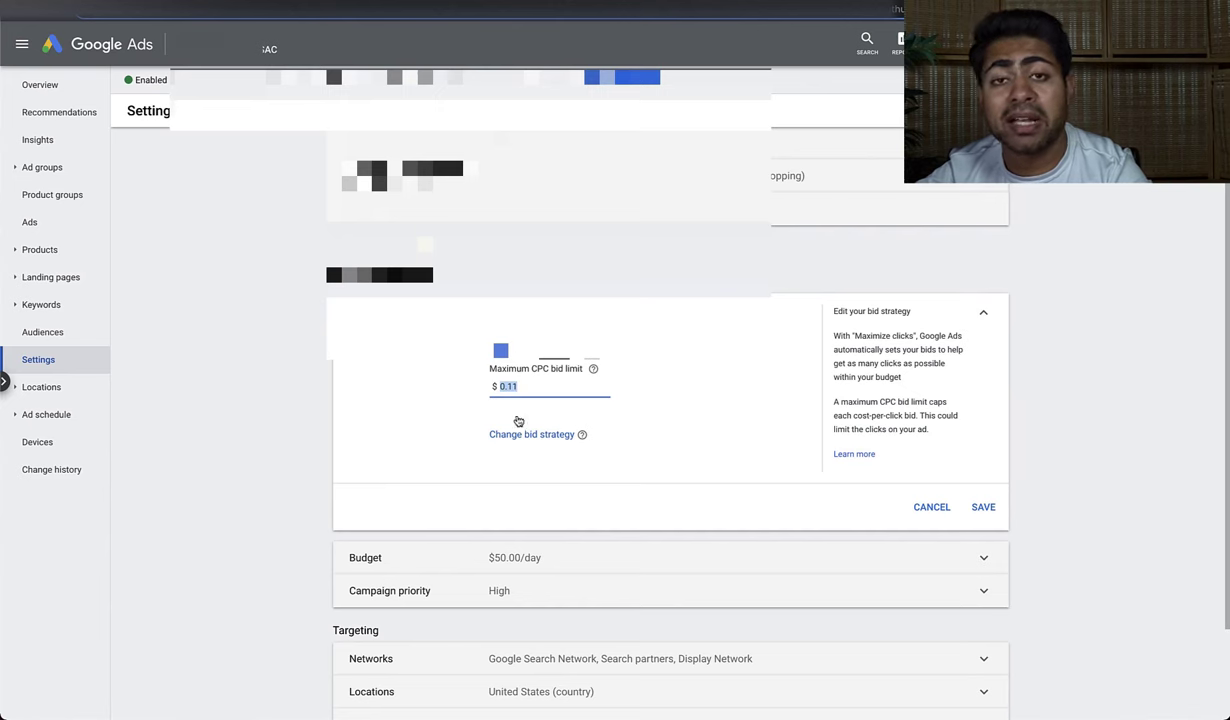
pyautogui.click(498, 410)
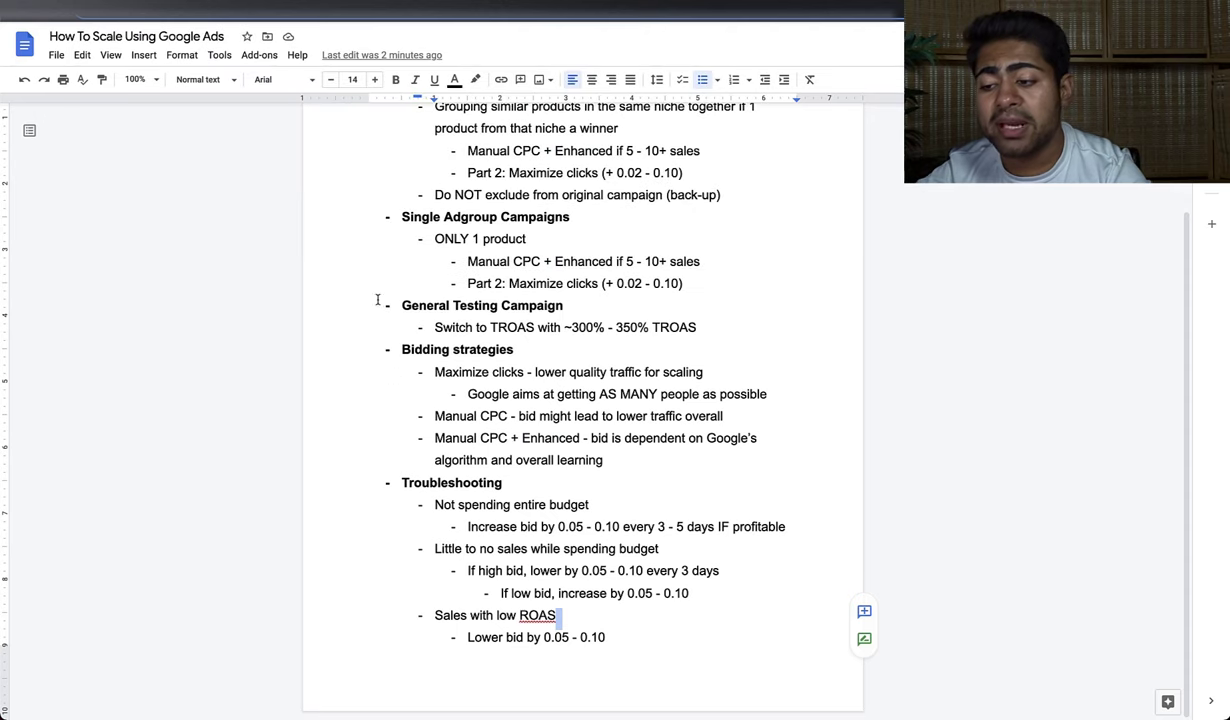
pyautogui.rightClick(493, 553)
pyautogui.click(436, 540)
pyautogui.moveTo(434, 549); pyautogui.dragTo(689, 594)
pyautogui.click(562, 568)
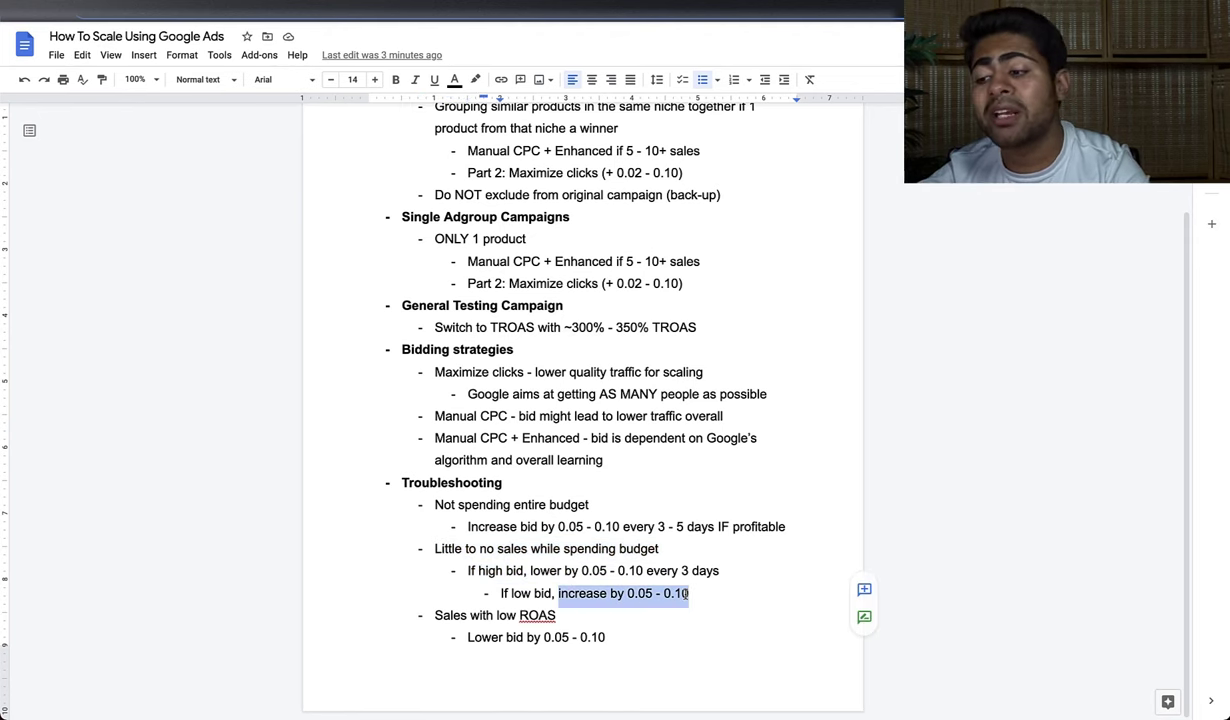
pyautogui.click(686, 593)
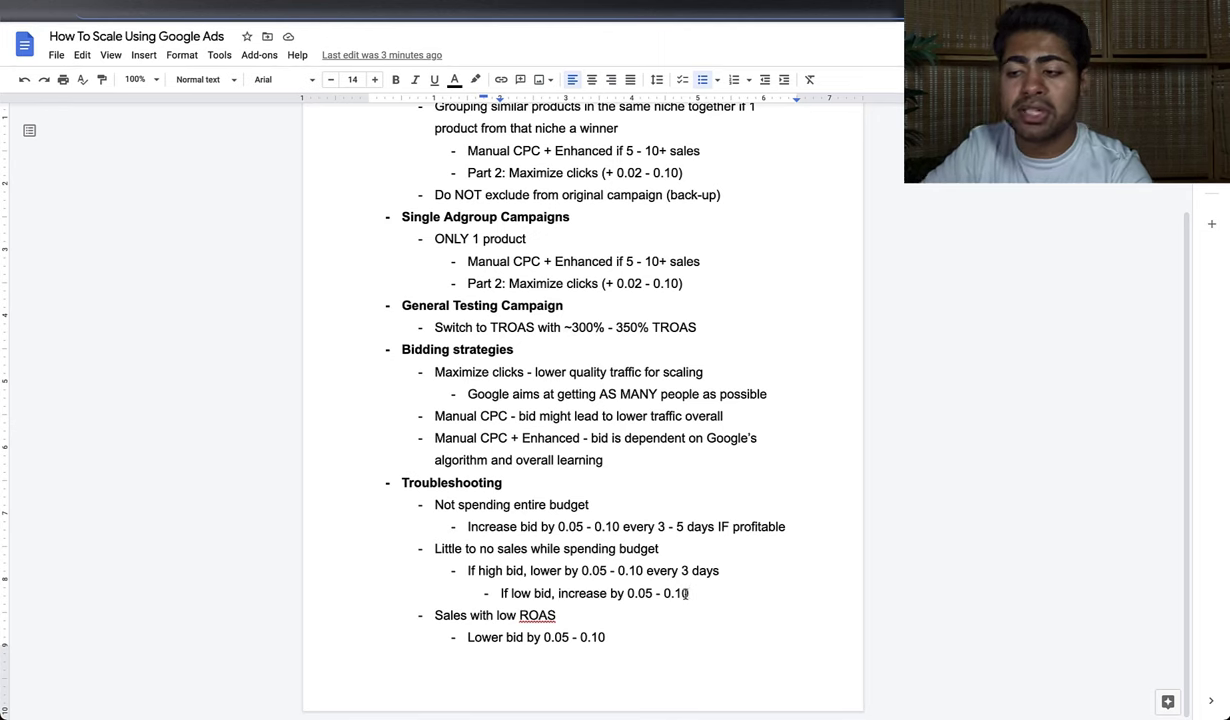
# Scroll to the top of the outline to show the 'How To Scale Using Google Ads' title
pyautogui.scroll(2, 685, 578)
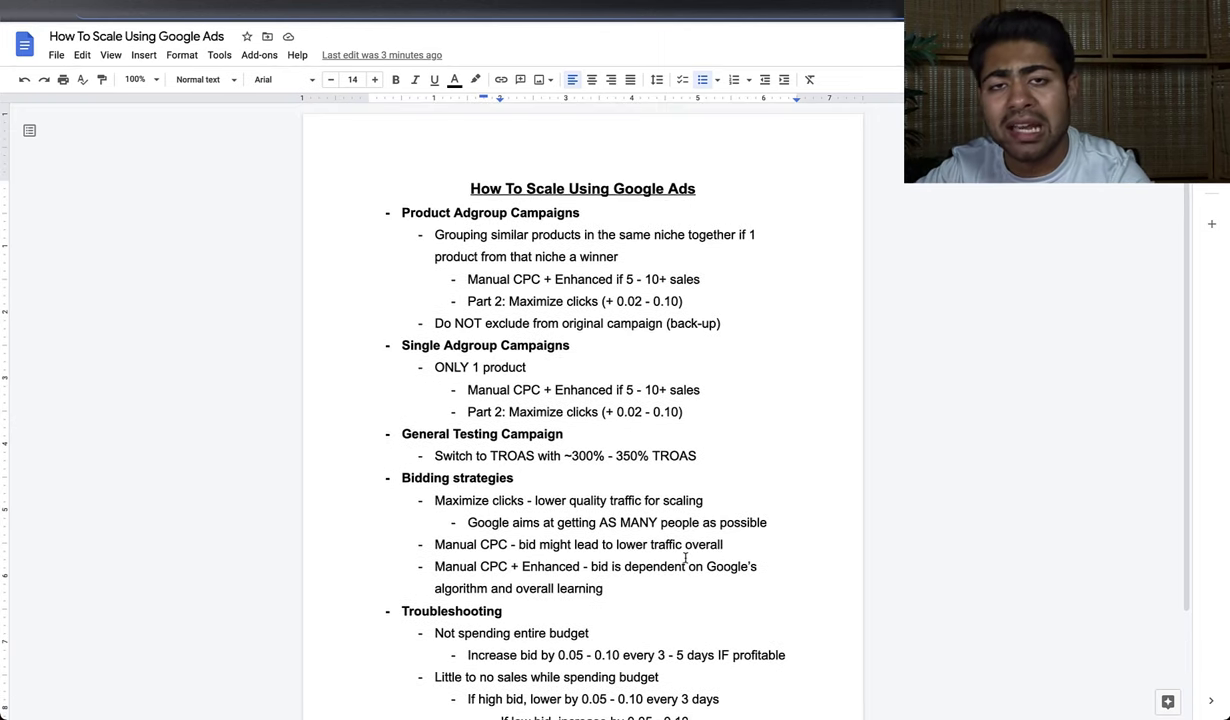